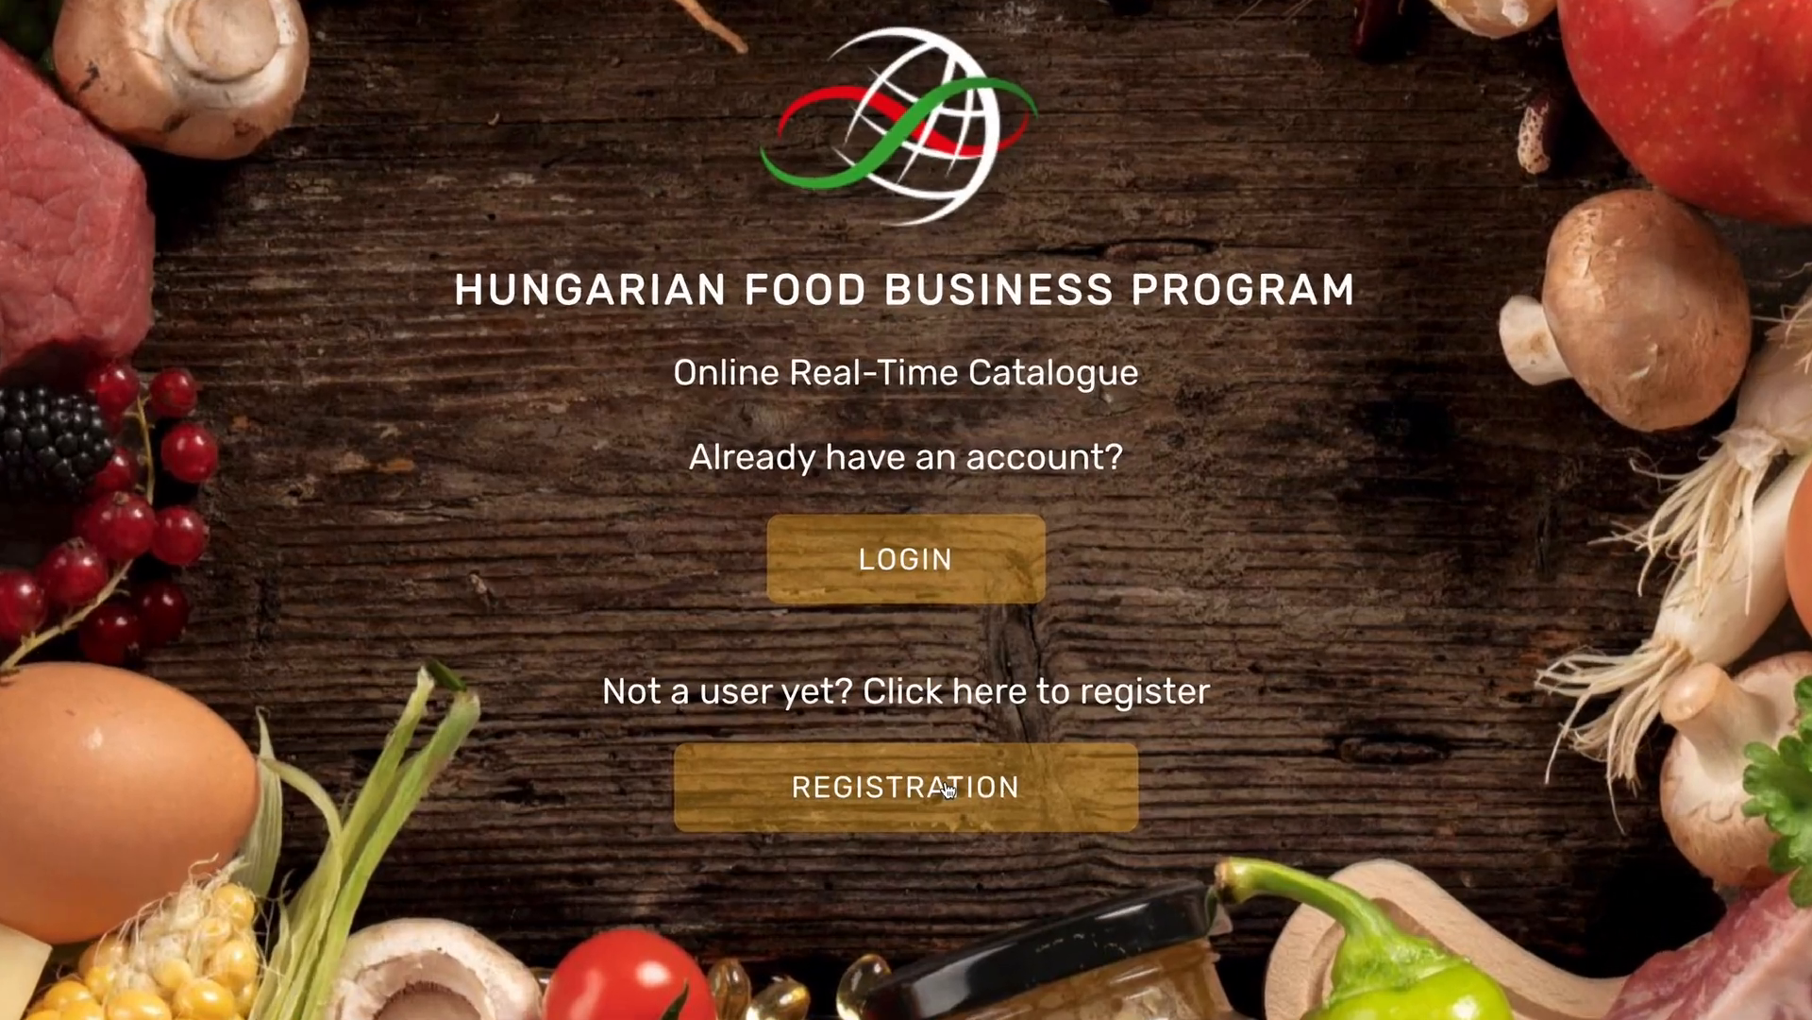
Start a registration as a supplier and set the title to Mr.
{"action": "left_click", "coordinate": [932, 815]}
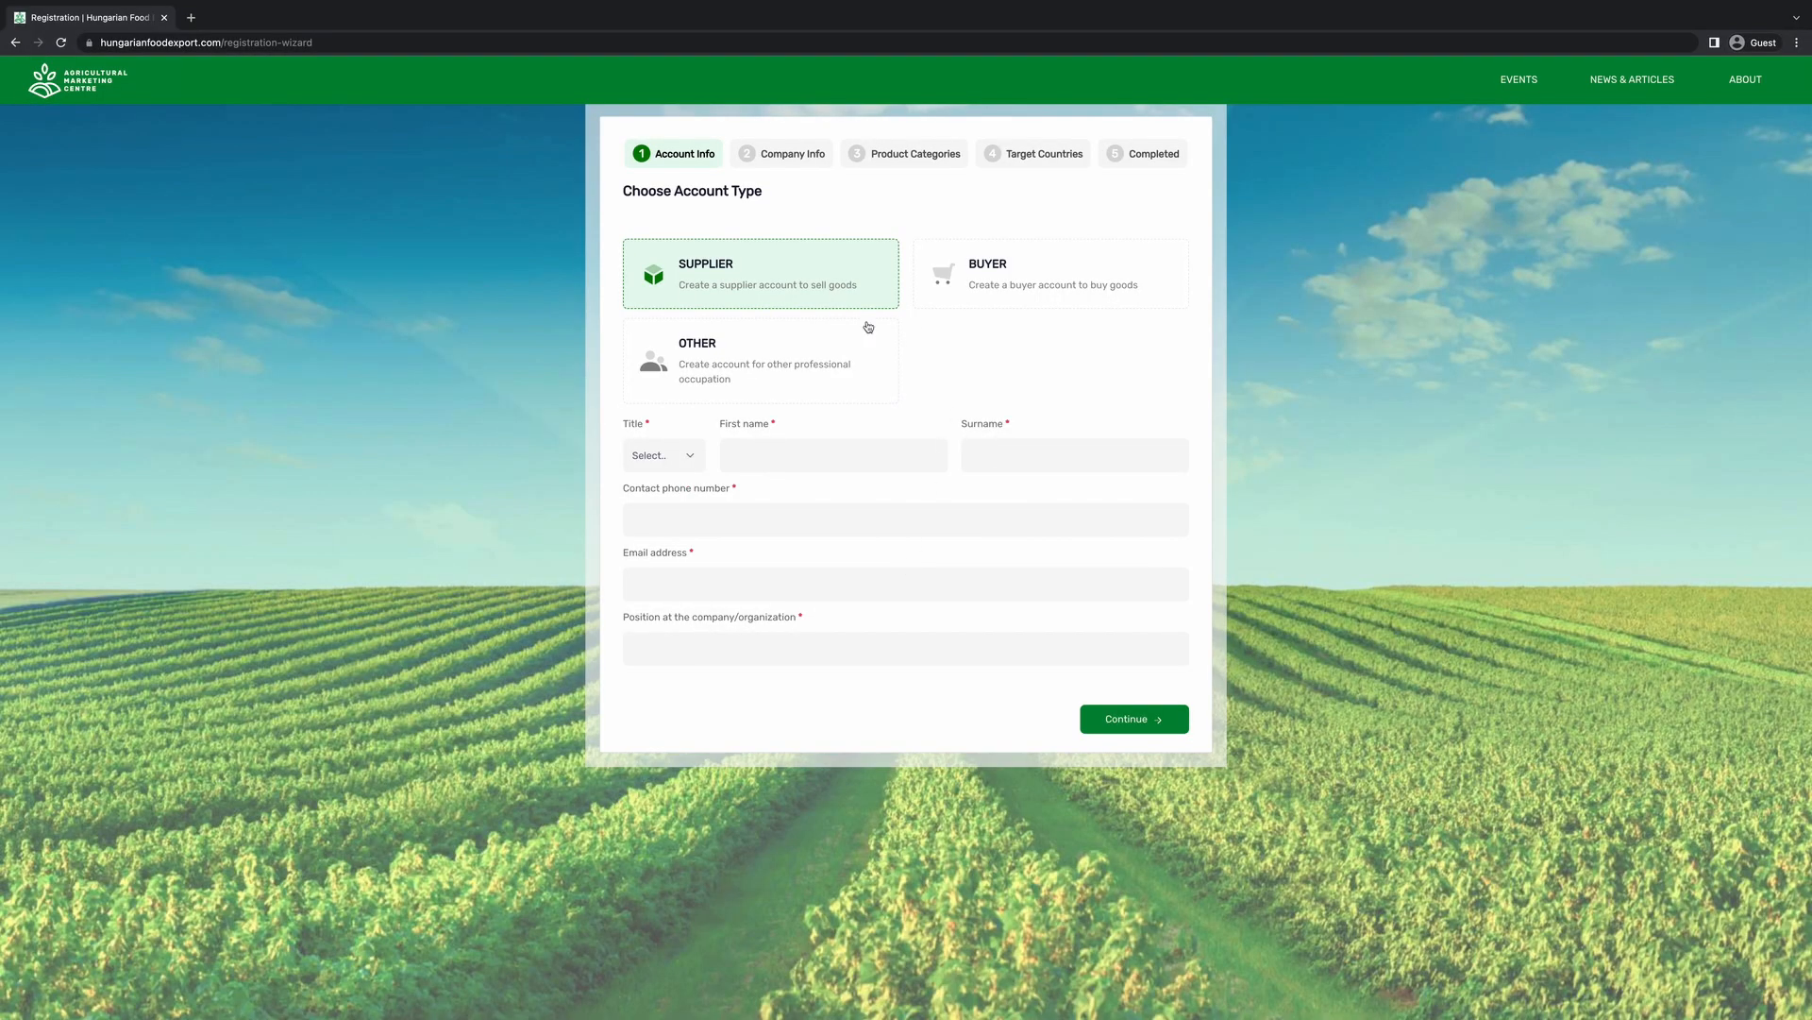
{"action": "left_click", "coordinate": [808, 336]}
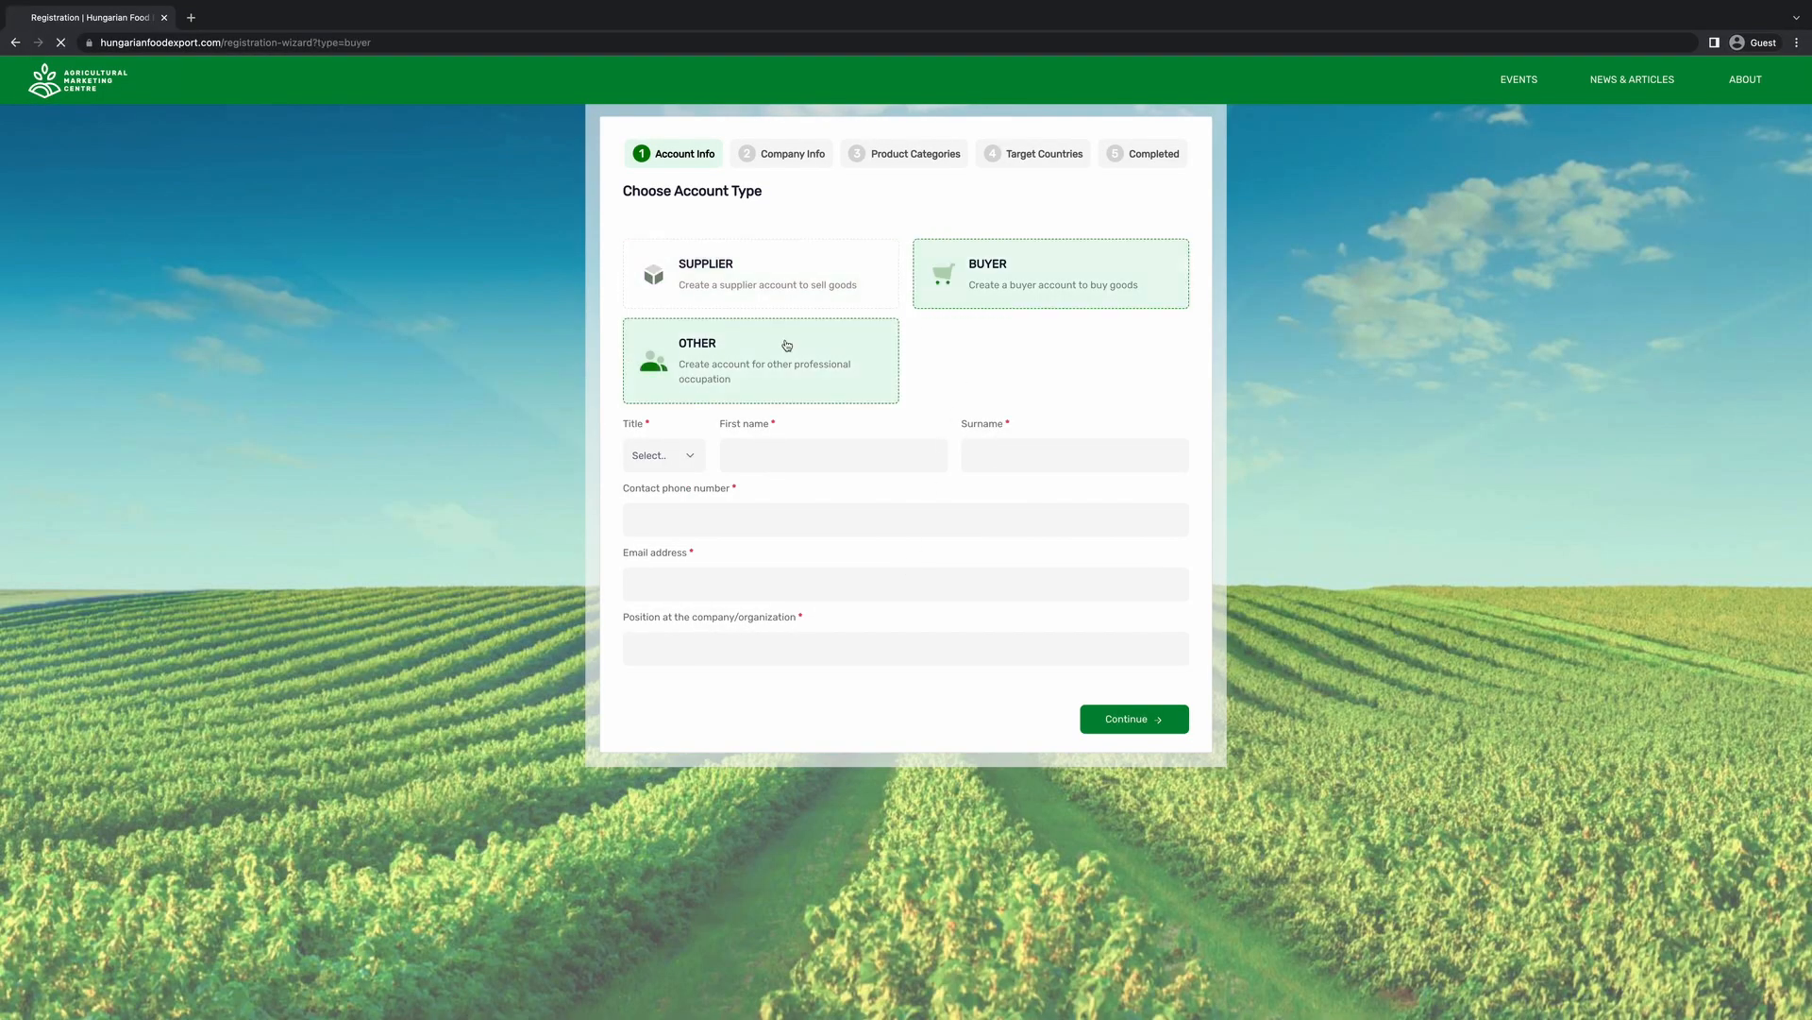
{"action": "left_click", "coordinate": [786, 345]}
{"action": "left_click", "coordinate": [760, 274]}
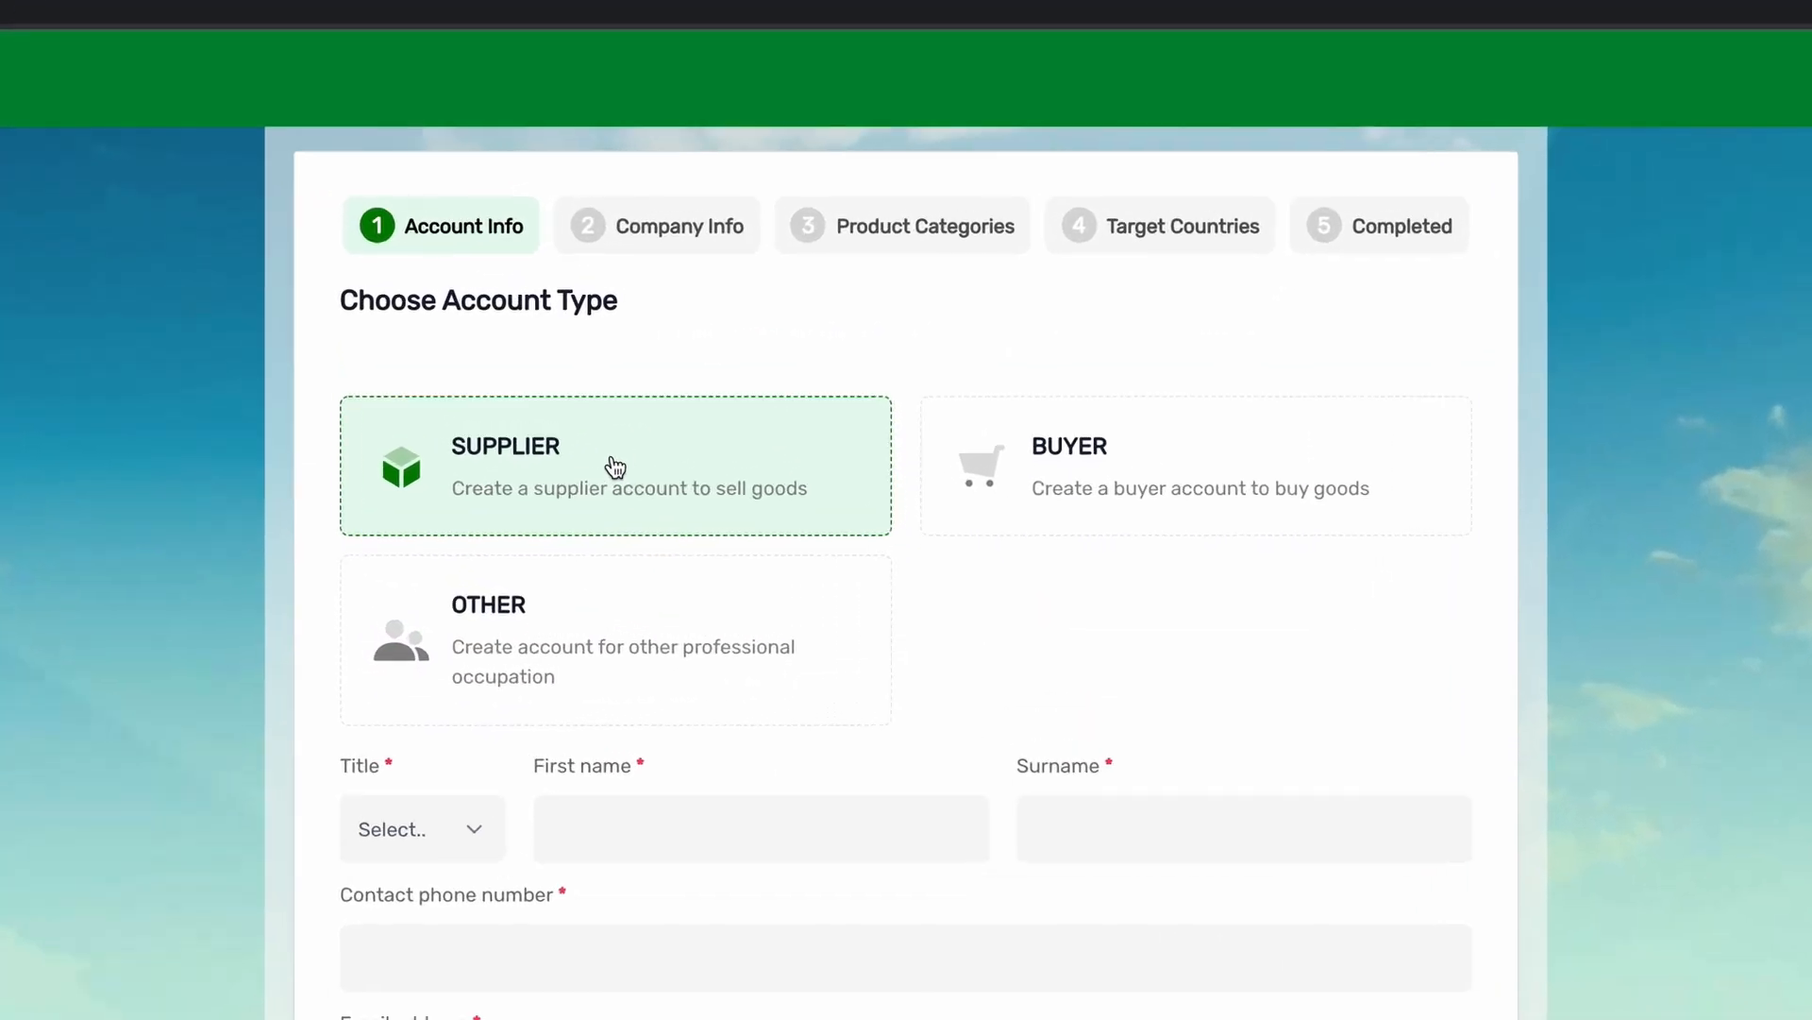
{"action": "left_click", "coordinate": [679, 457]}
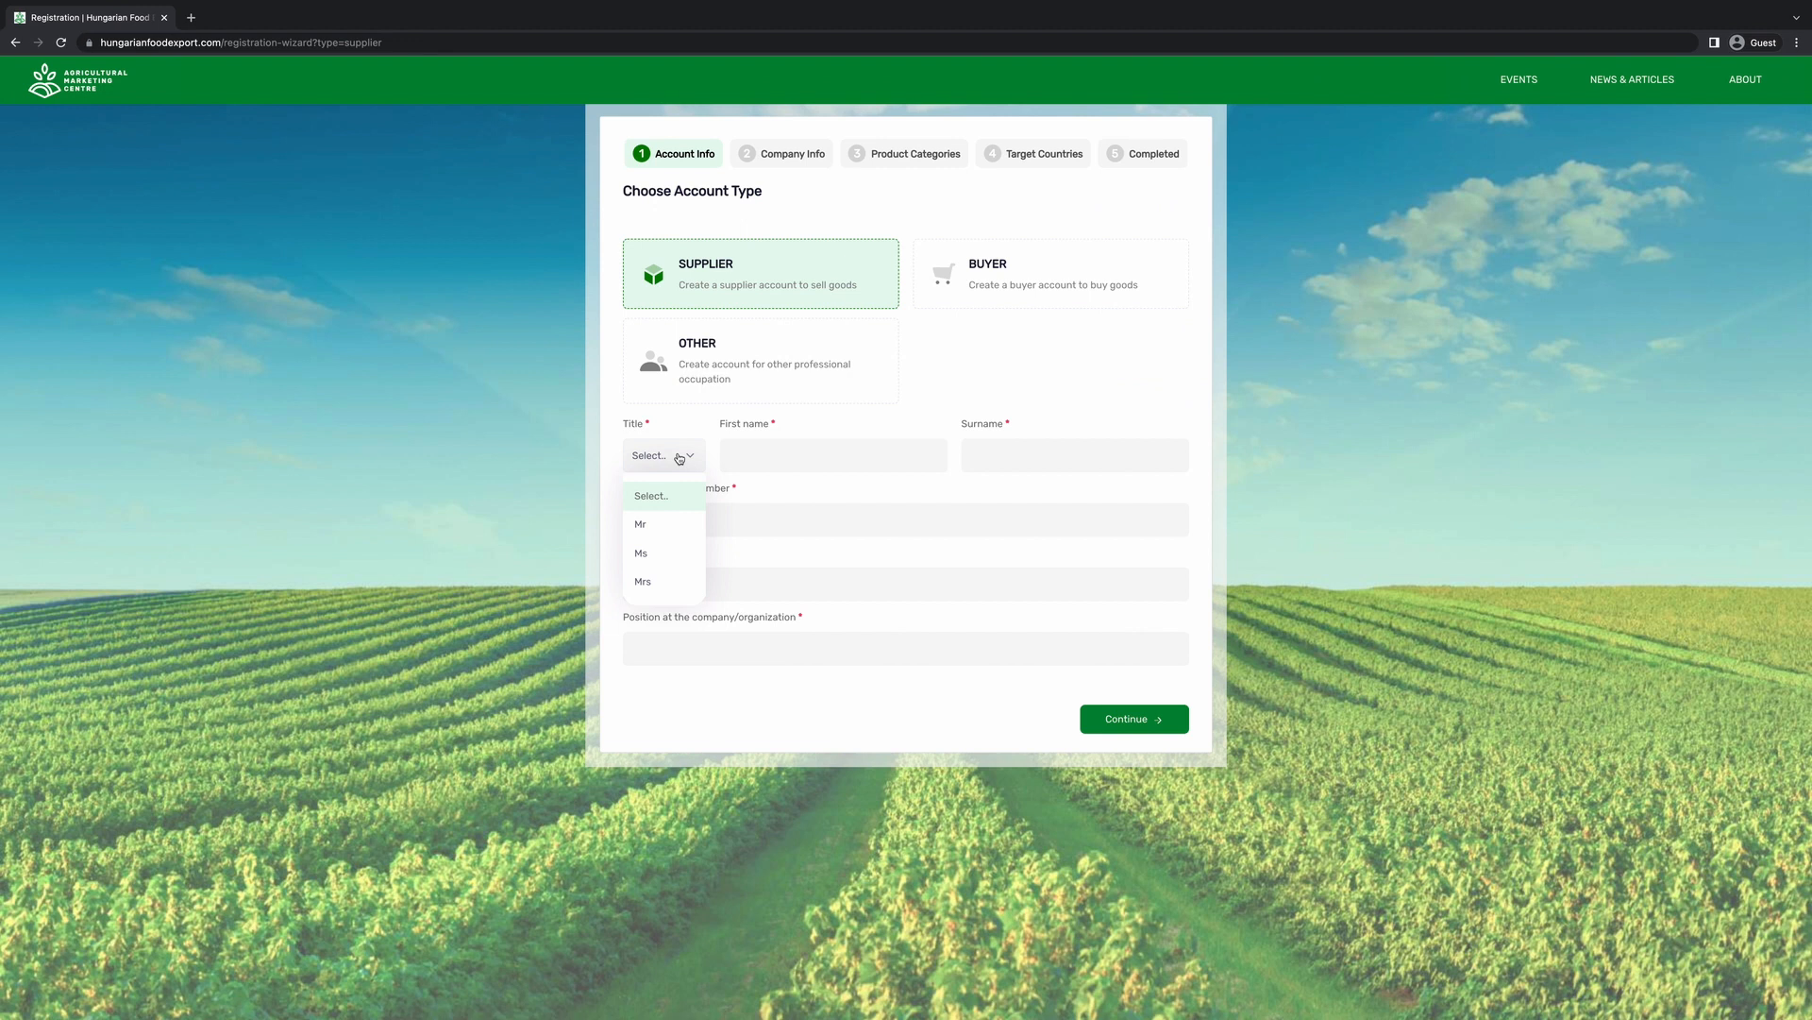
{"action": "left_click", "coordinate": [661, 535]}
Enter the contact's first name, surname, phone, e-mail and position Export manager, then continue.
{"action": "left_click", "coordinate": [735, 456]}
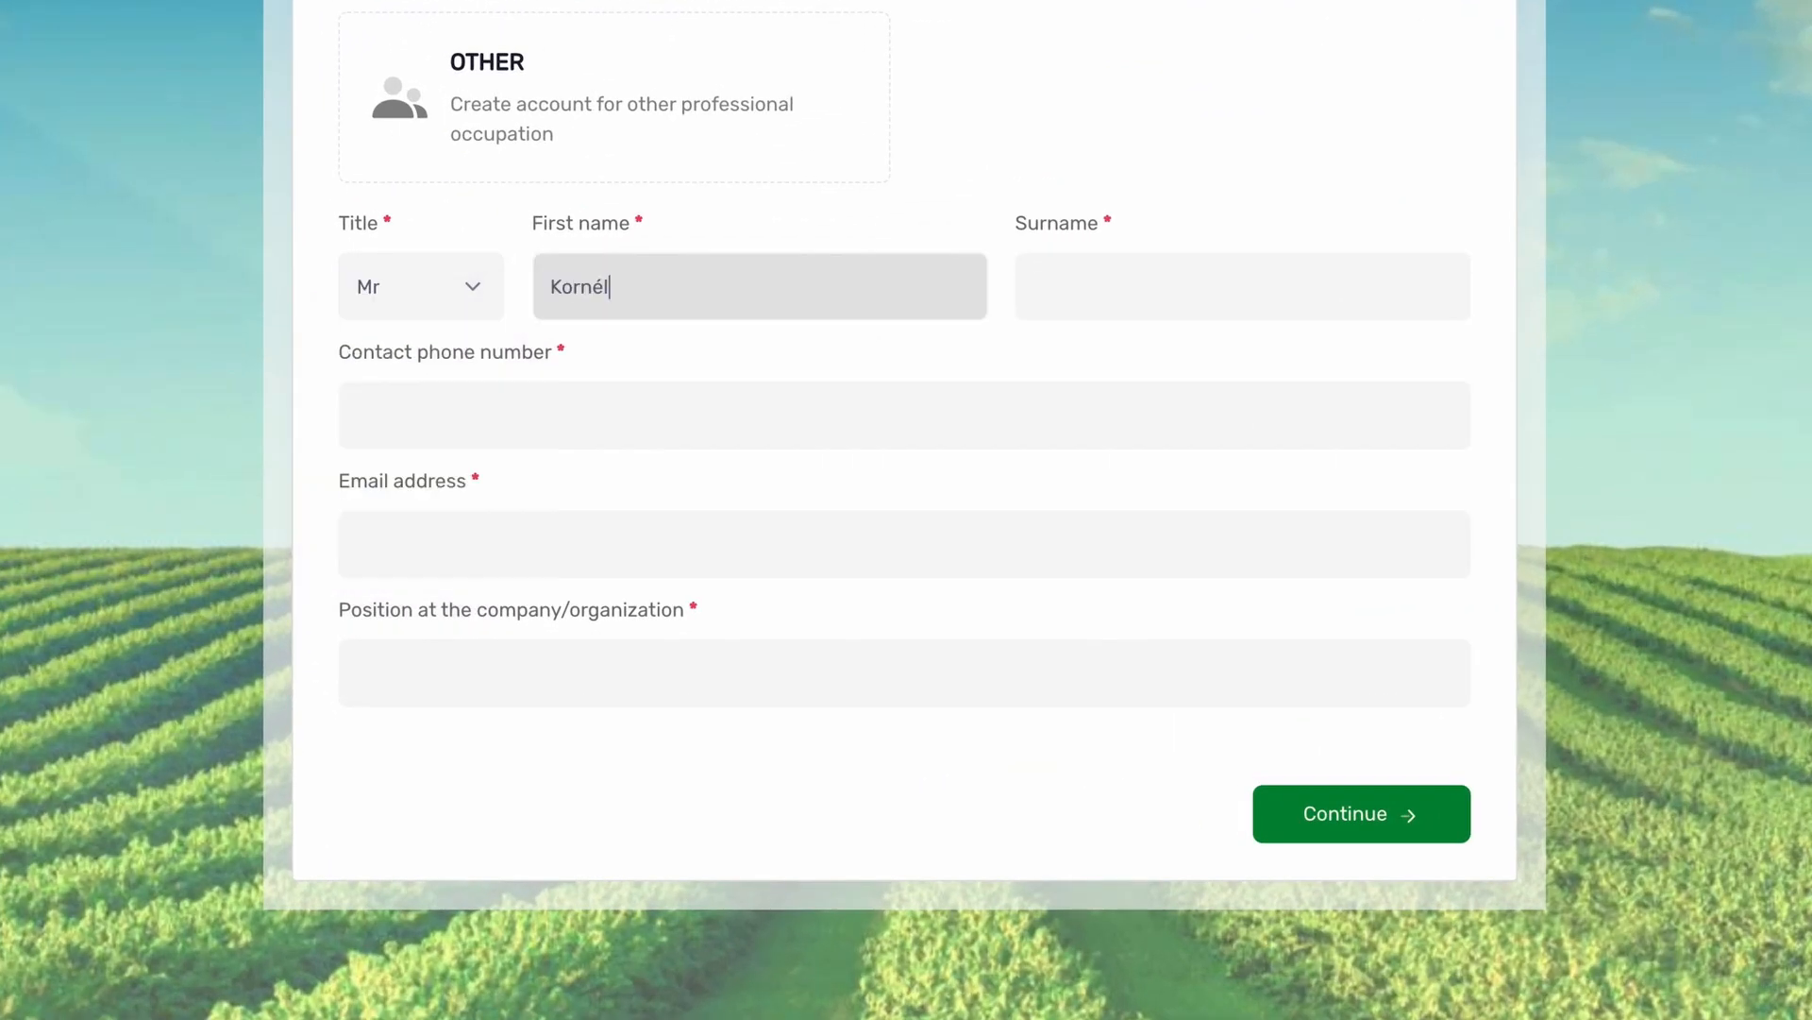
{"action": "key", "text": "Tab"}
{"action": "left_click", "coordinate": [564, 397]}
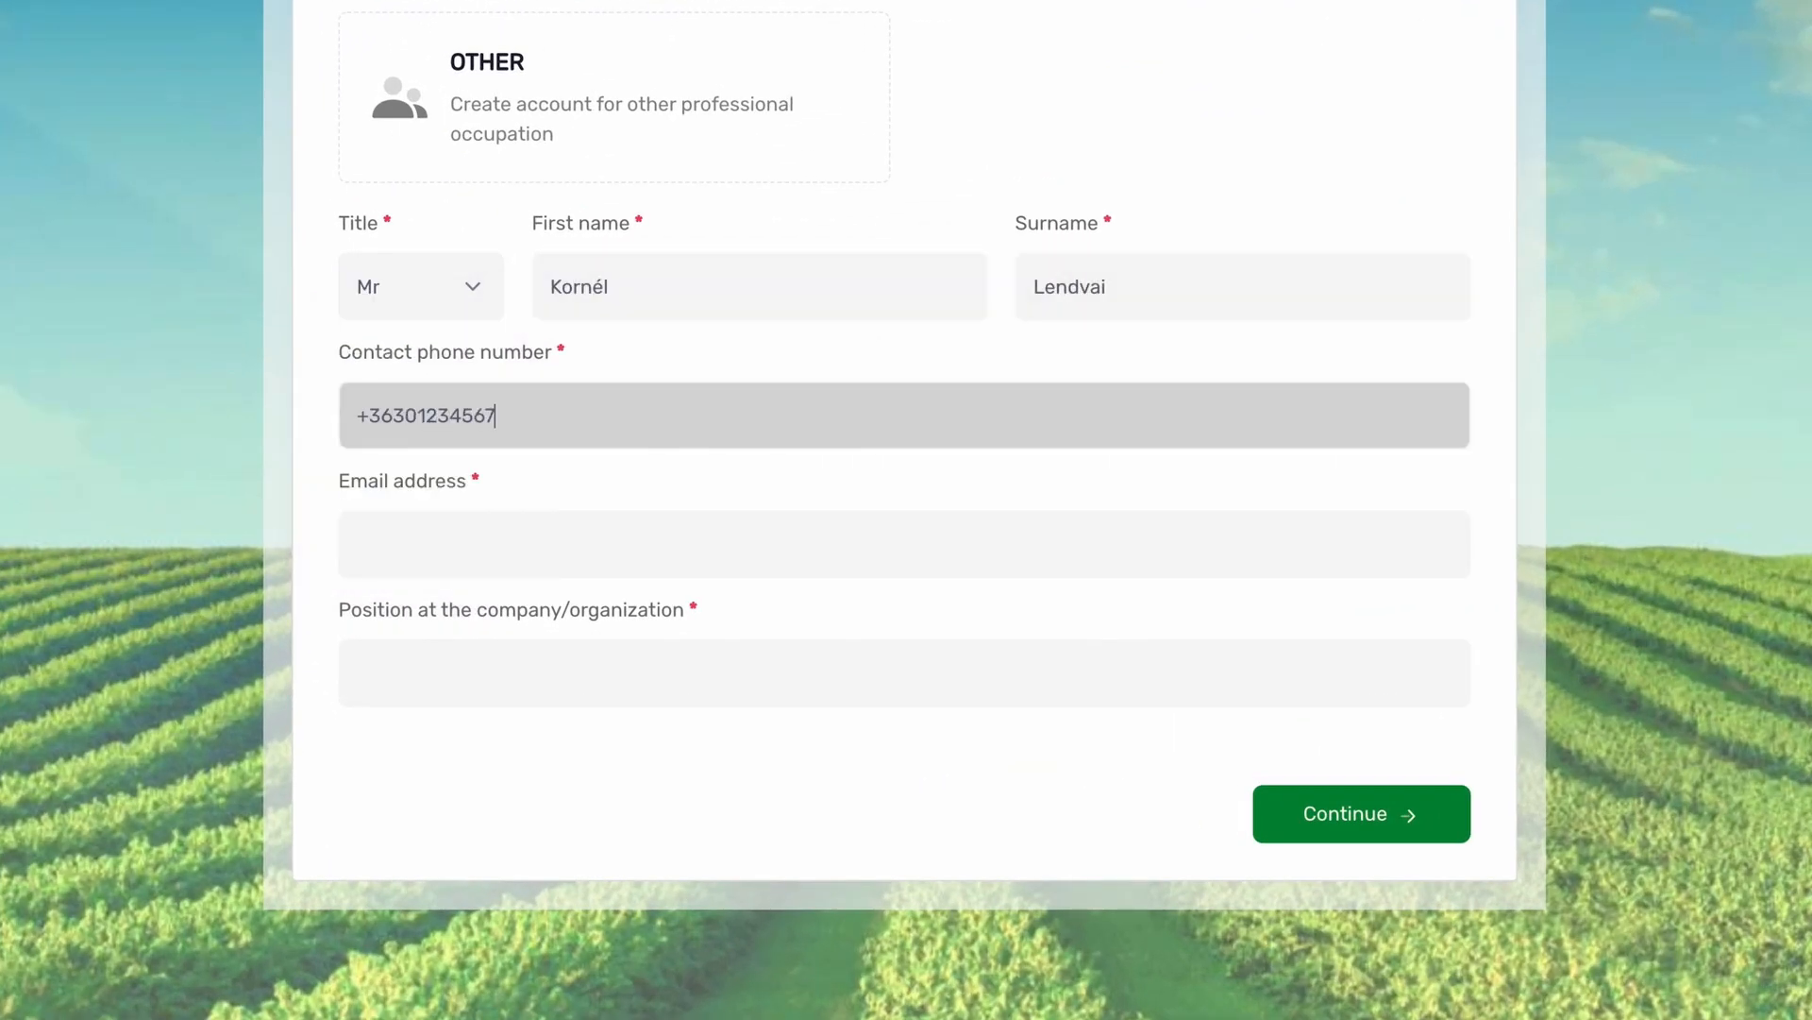
{"action": "key", "text": "Tab"}
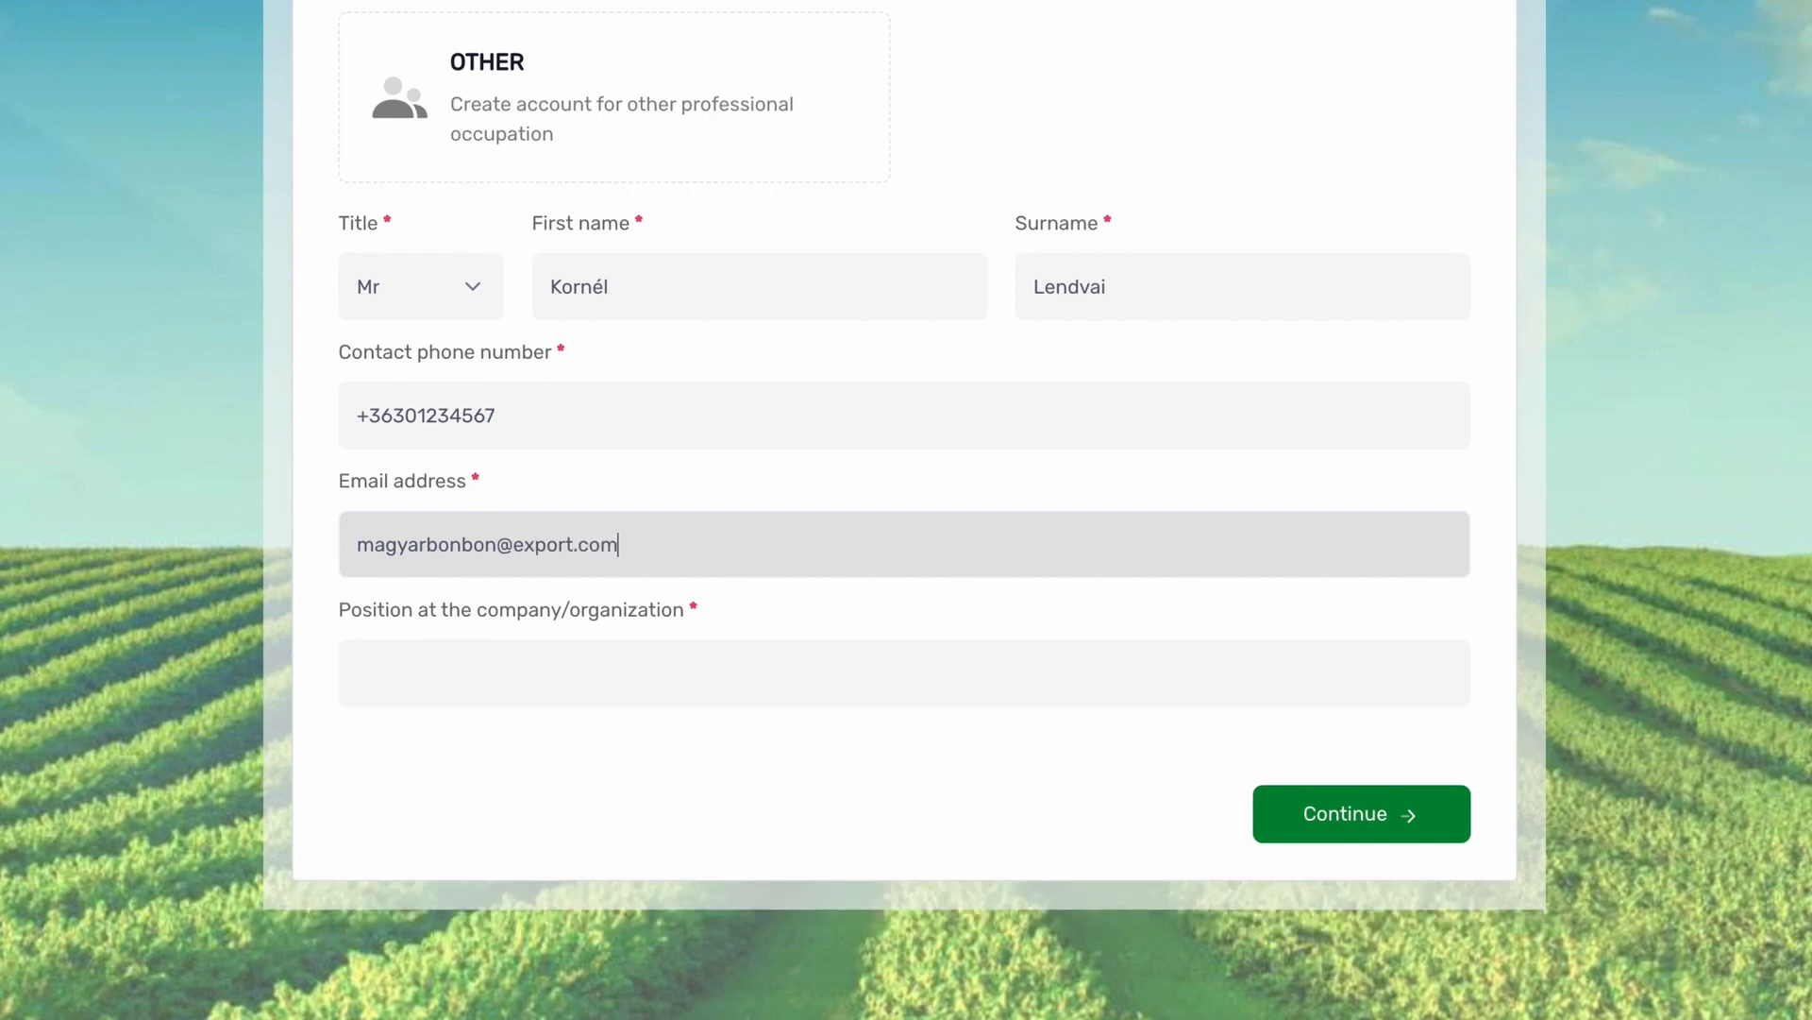
{"action": "left_click", "coordinate": [826, 681]}
{"action": "type", "text": "Export manager"}
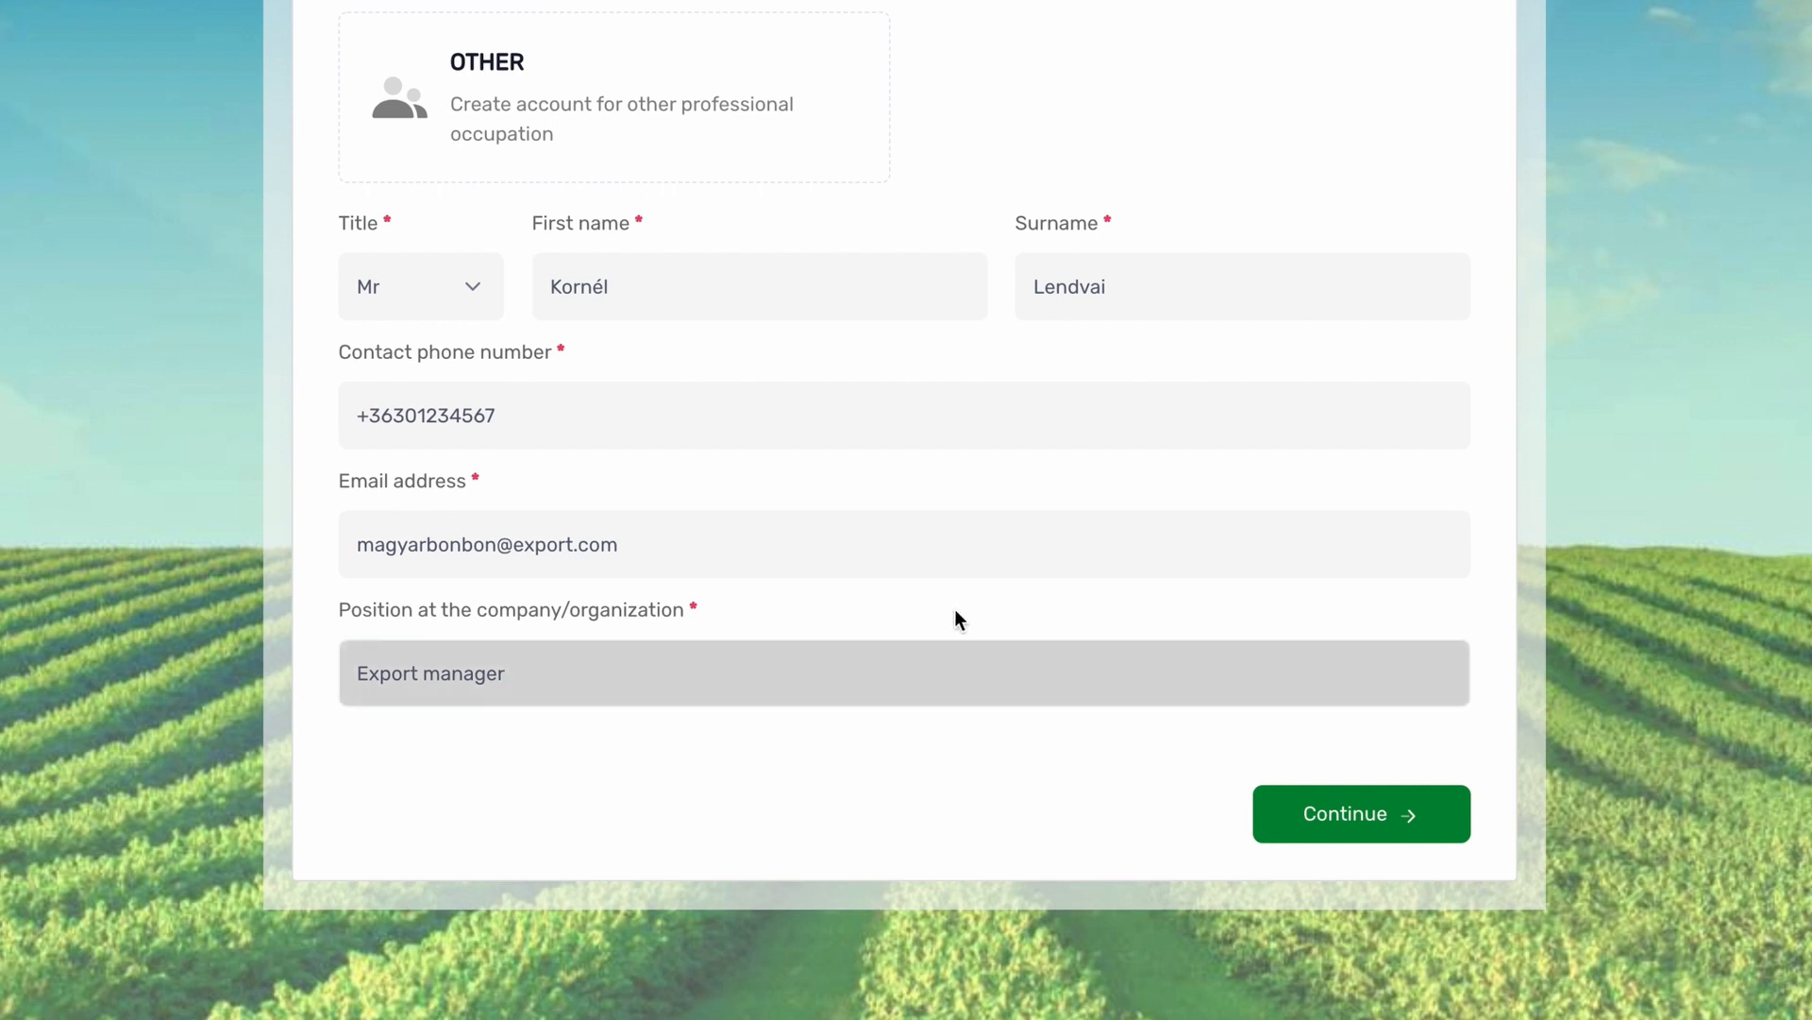
{"action": "left_click", "coordinate": [1310, 810]}
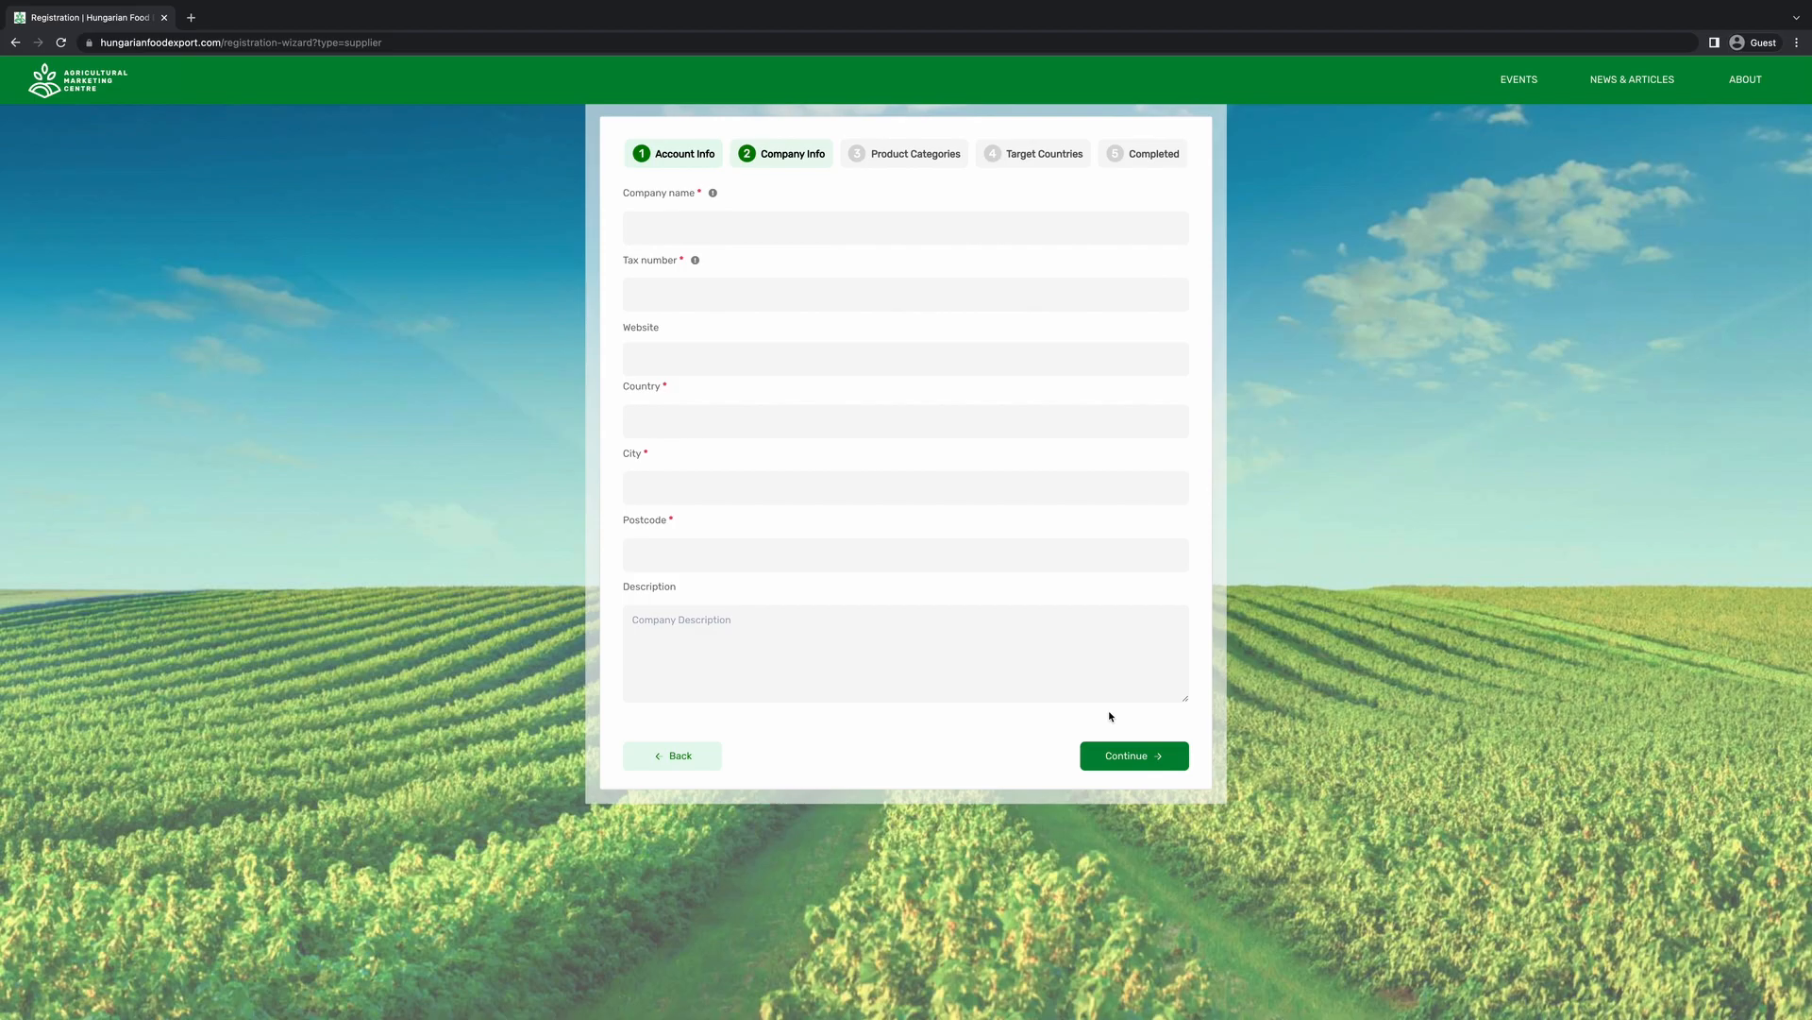
{"action": "left_click", "coordinate": [680, 213]}
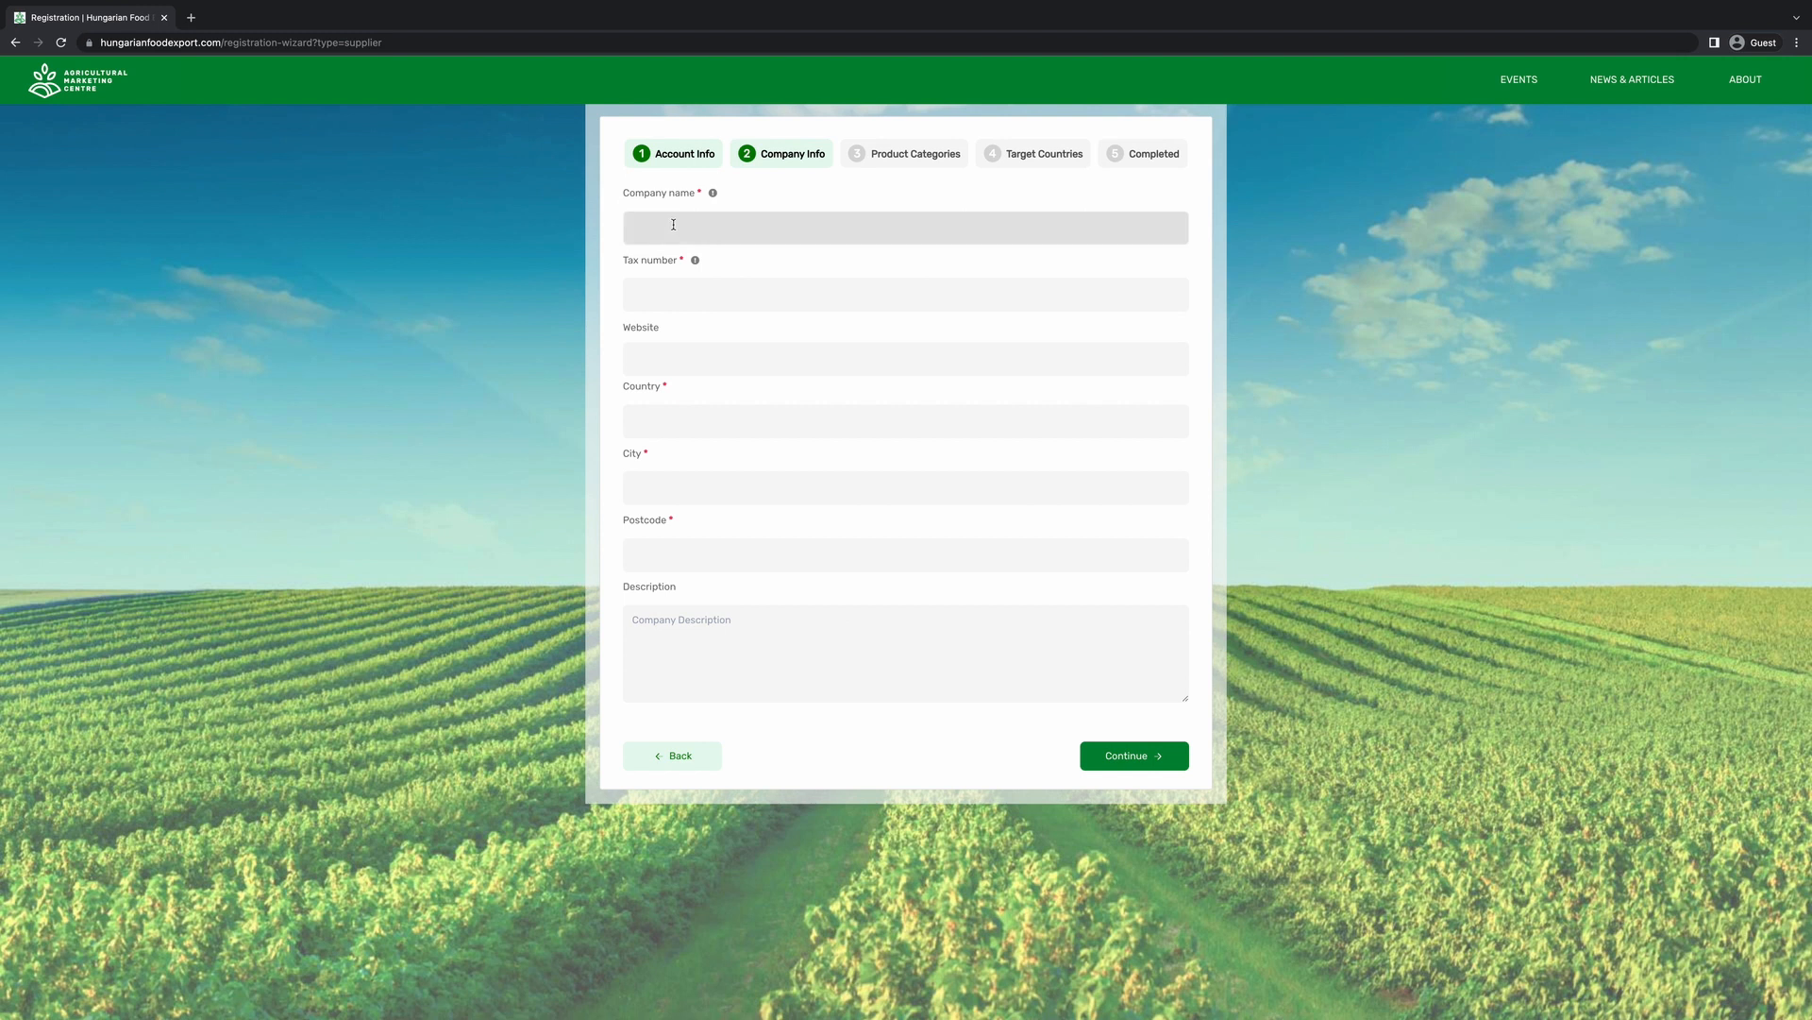
{"action": "type", "text": "Magyar Bon Bon Ltd."}
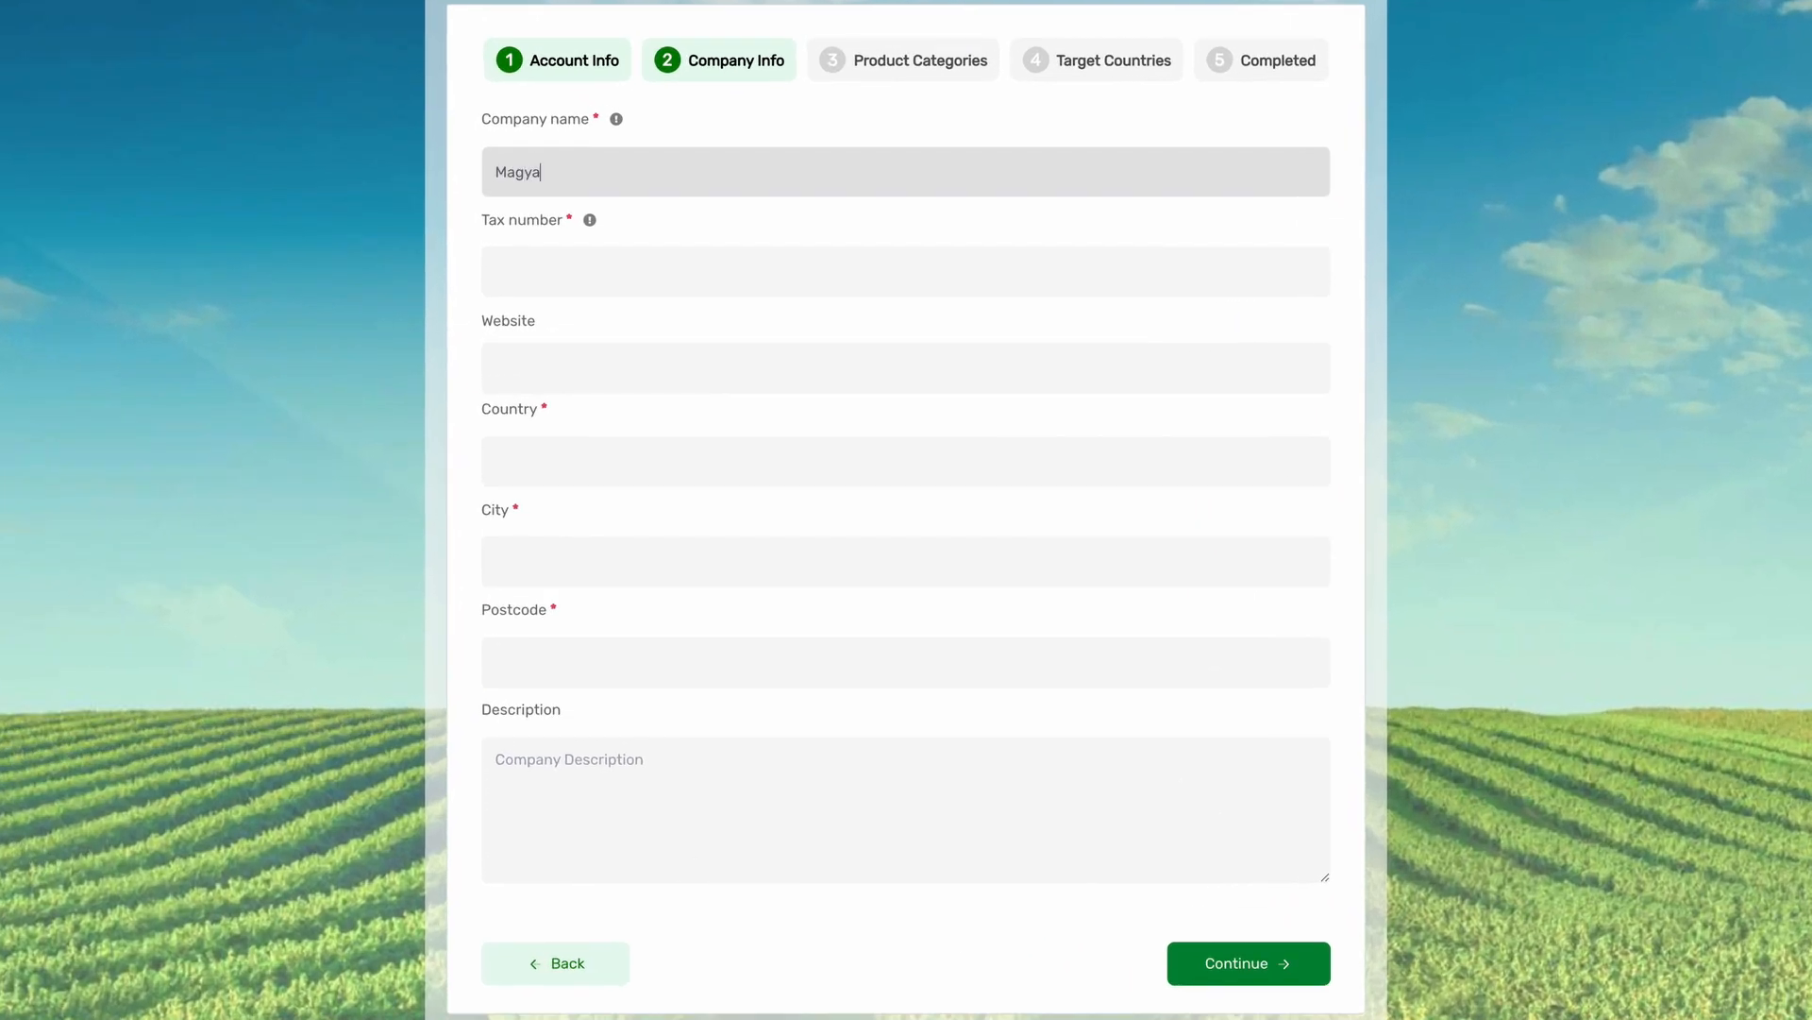
{"action": "left_click", "coordinate": [548, 274]}
{"action": "type", "text": "0123456789"}
{"action": "key", "text": "Tab"}
{"action": "type", "text": "www.bonbon.hu"}
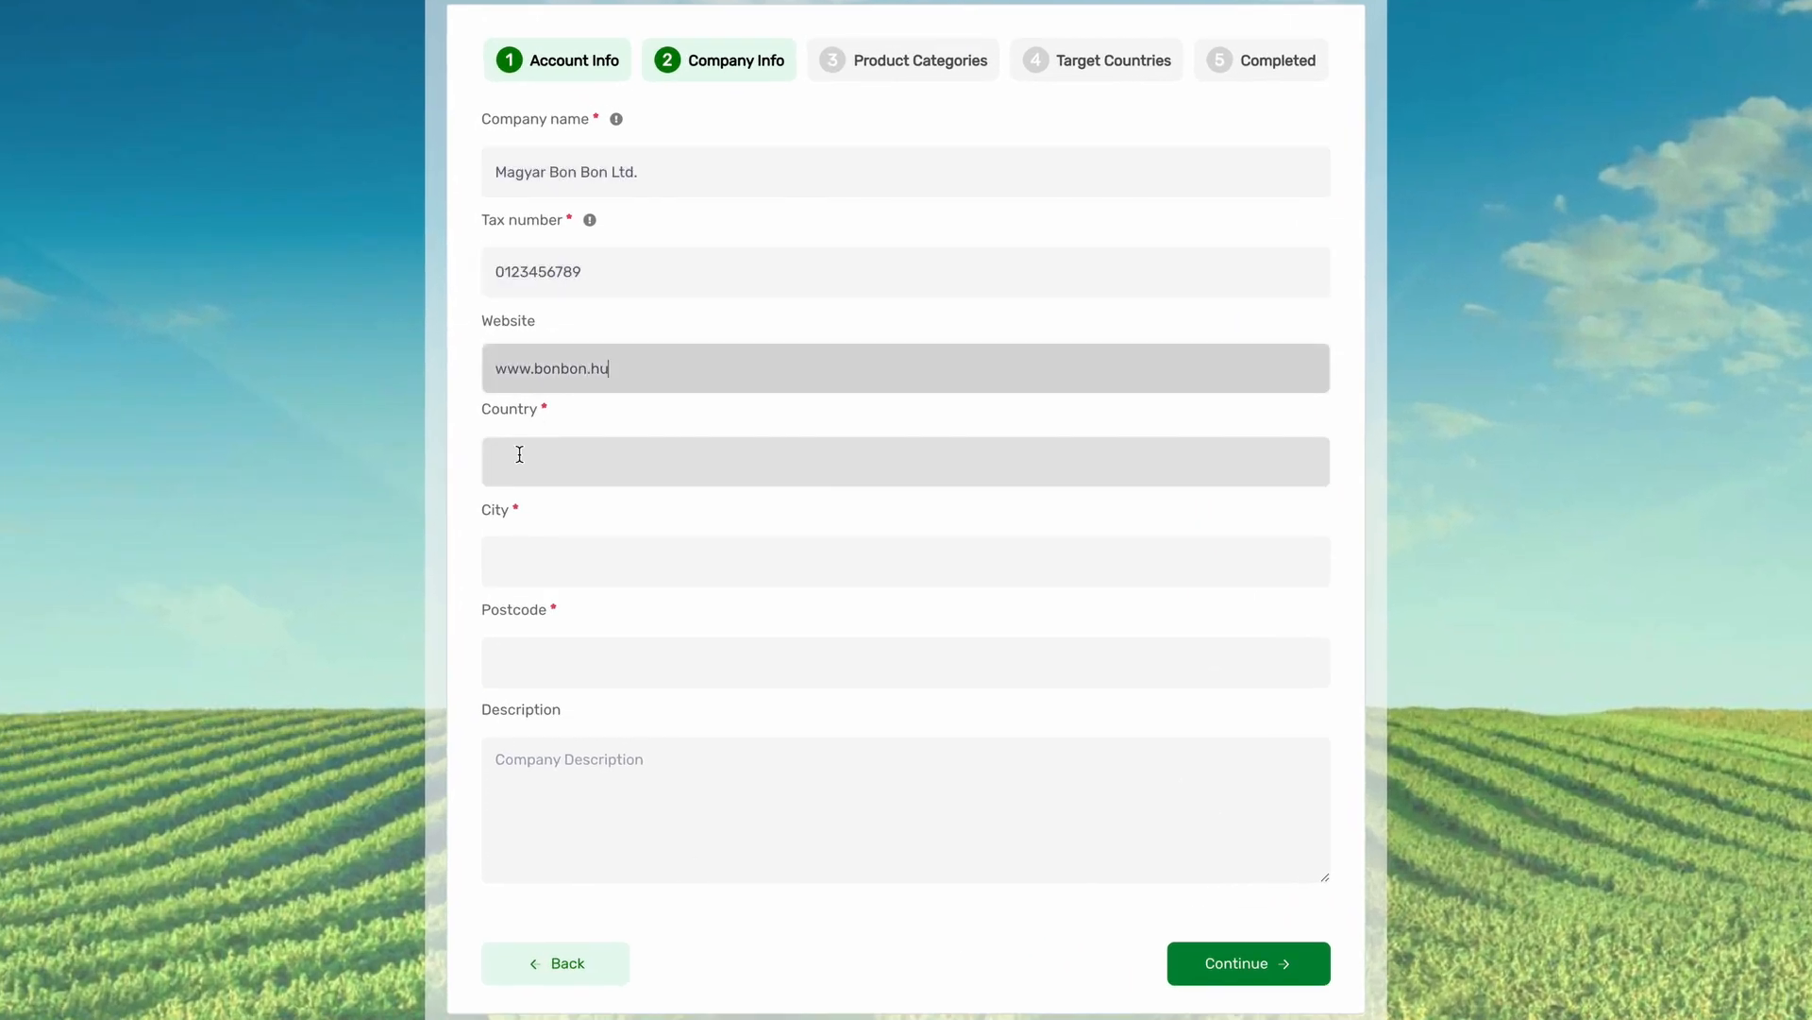
Set country Hungary, city Budapest and postcode 1012, then continue to product categories.
{"action": "left_click", "coordinate": [533, 462]}
{"action": "type", "text": "Hungary"}
{"action": "left_click", "coordinate": [522, 557]}
{"action": "type", "text": "Budapest"}
{"action": "key", "text": "Tab"}
{"action": "type", "text": "1012"}
{"action": "left_click", "coordinate": [526, 788]}
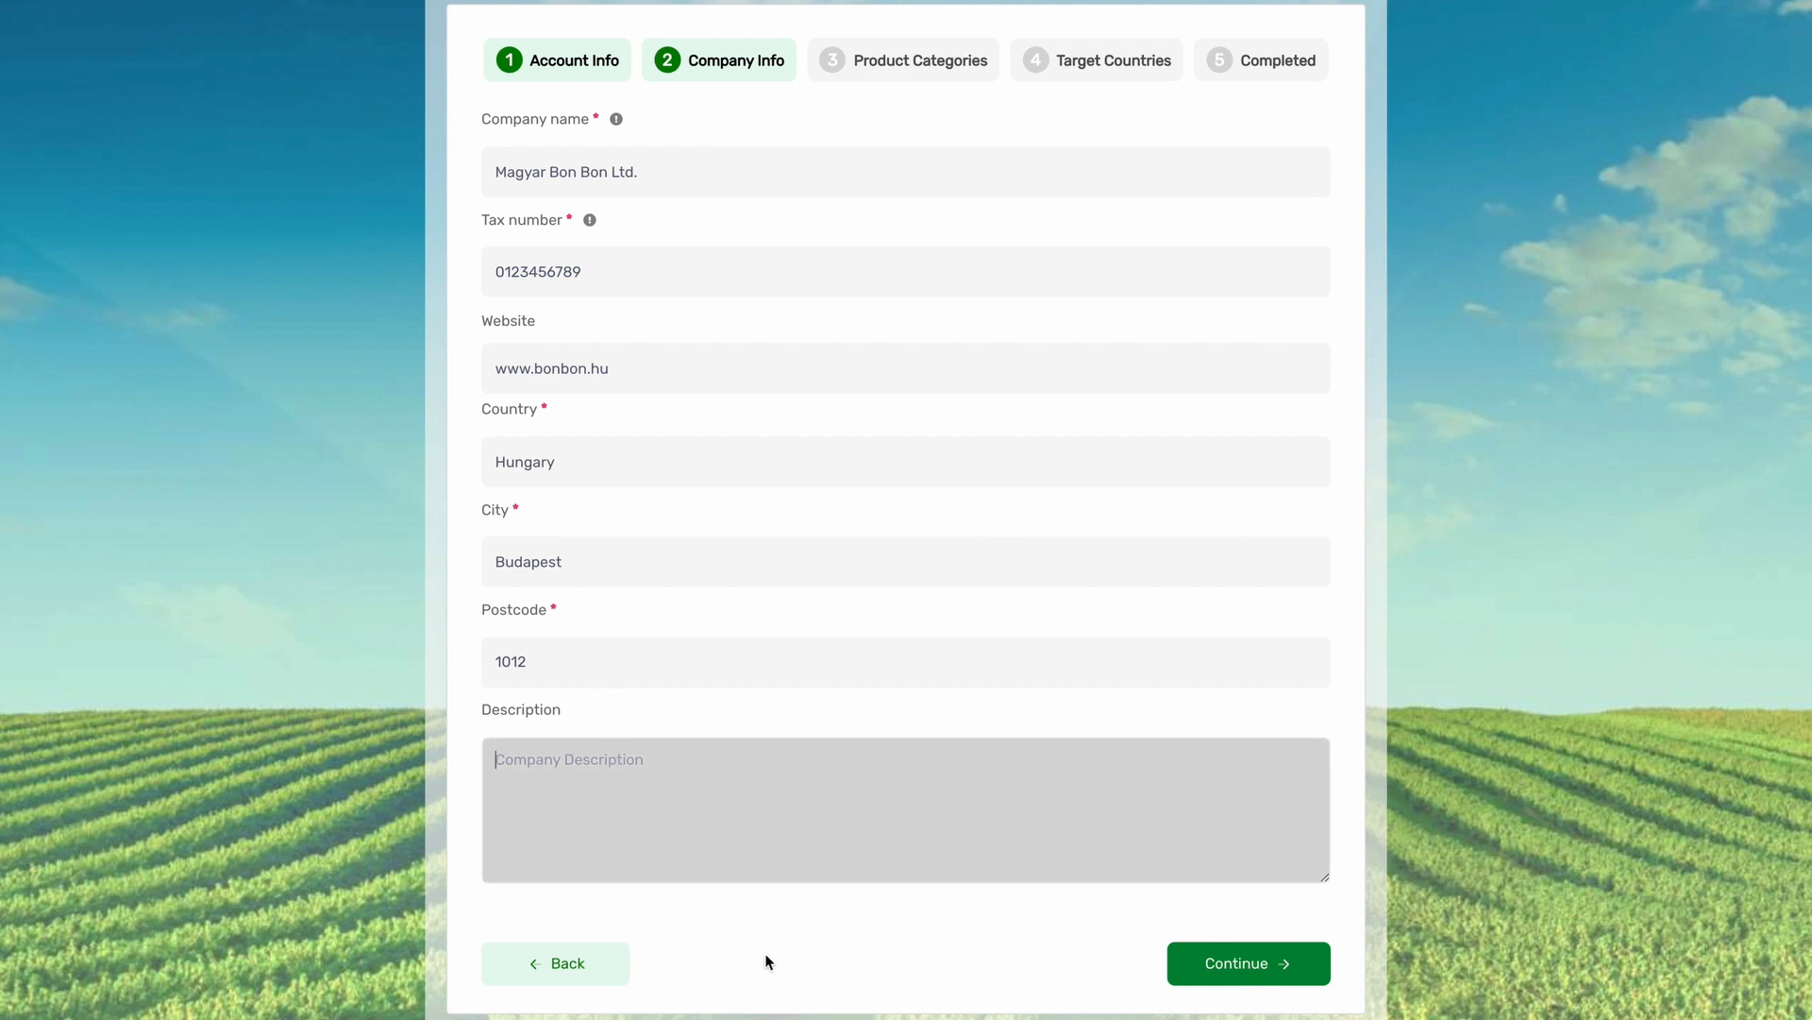
{"action": "left_click", "coordinate": [1259, 982]}
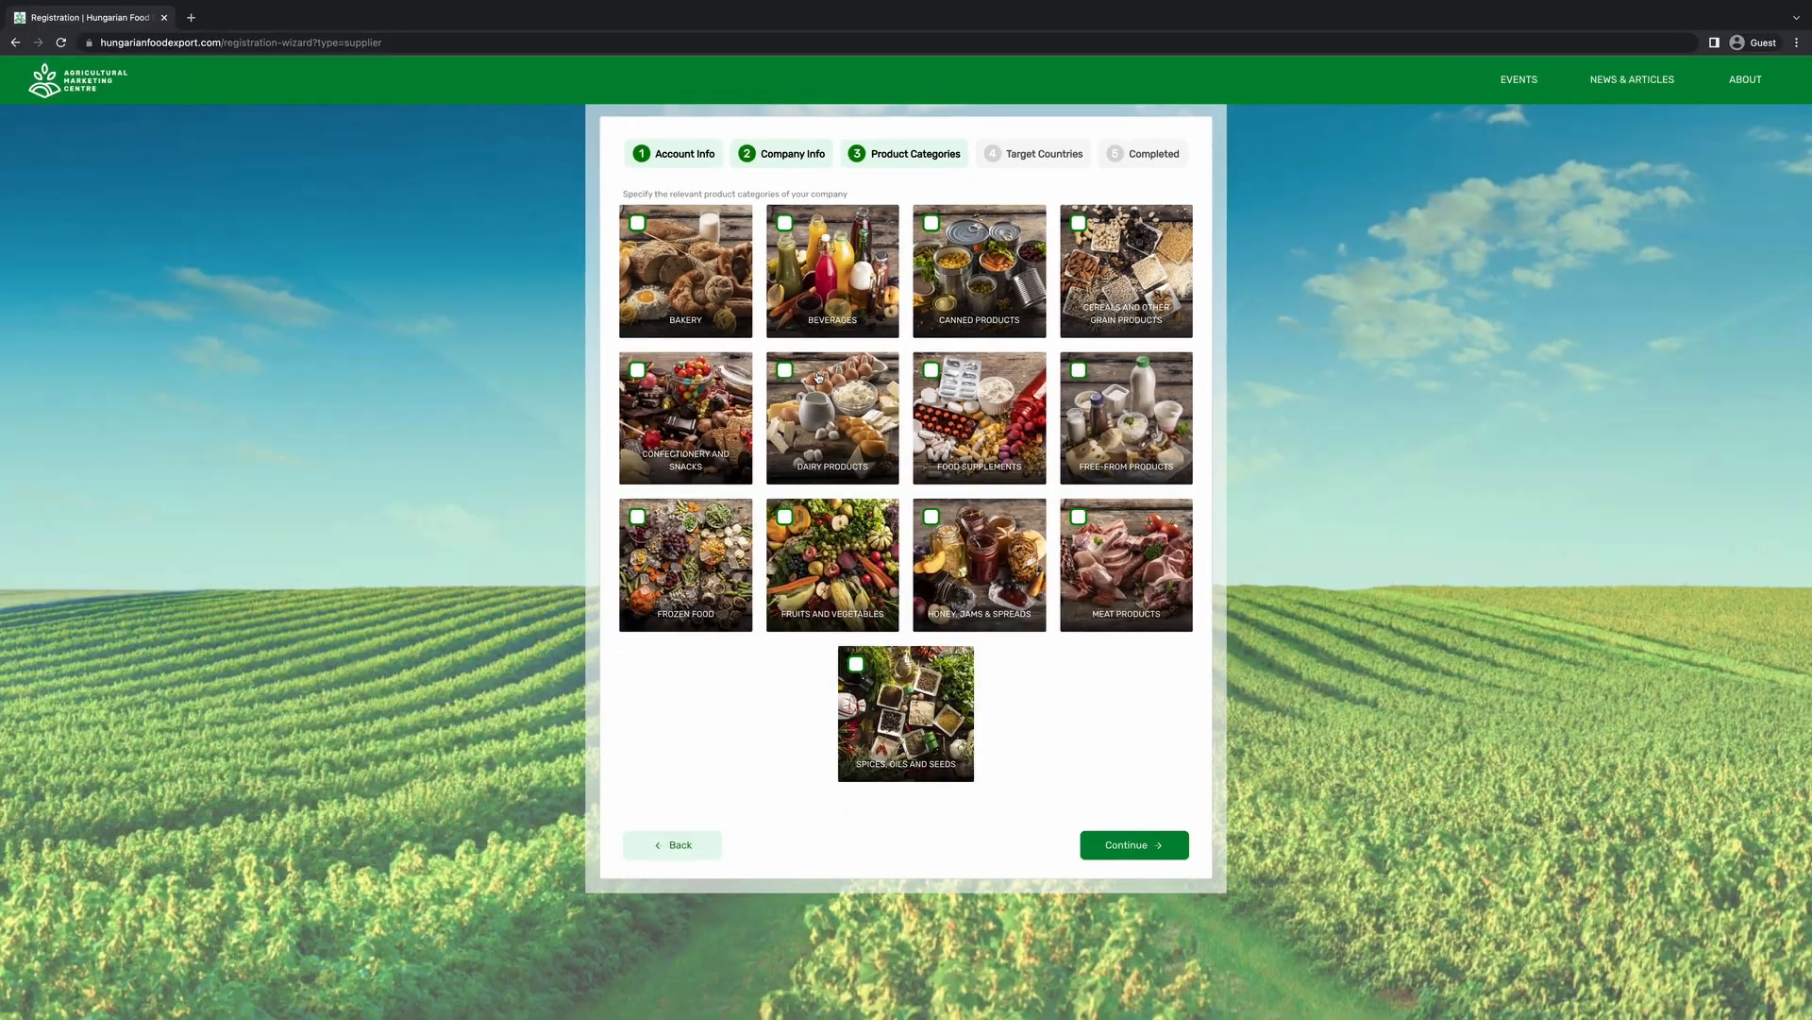
Tick Confectionery and Snacks as the product category and continue.
{"action": "left_click", "coordinate": [660, 408]}
{"action": "left_click", "coordinate": [1125, 853]}
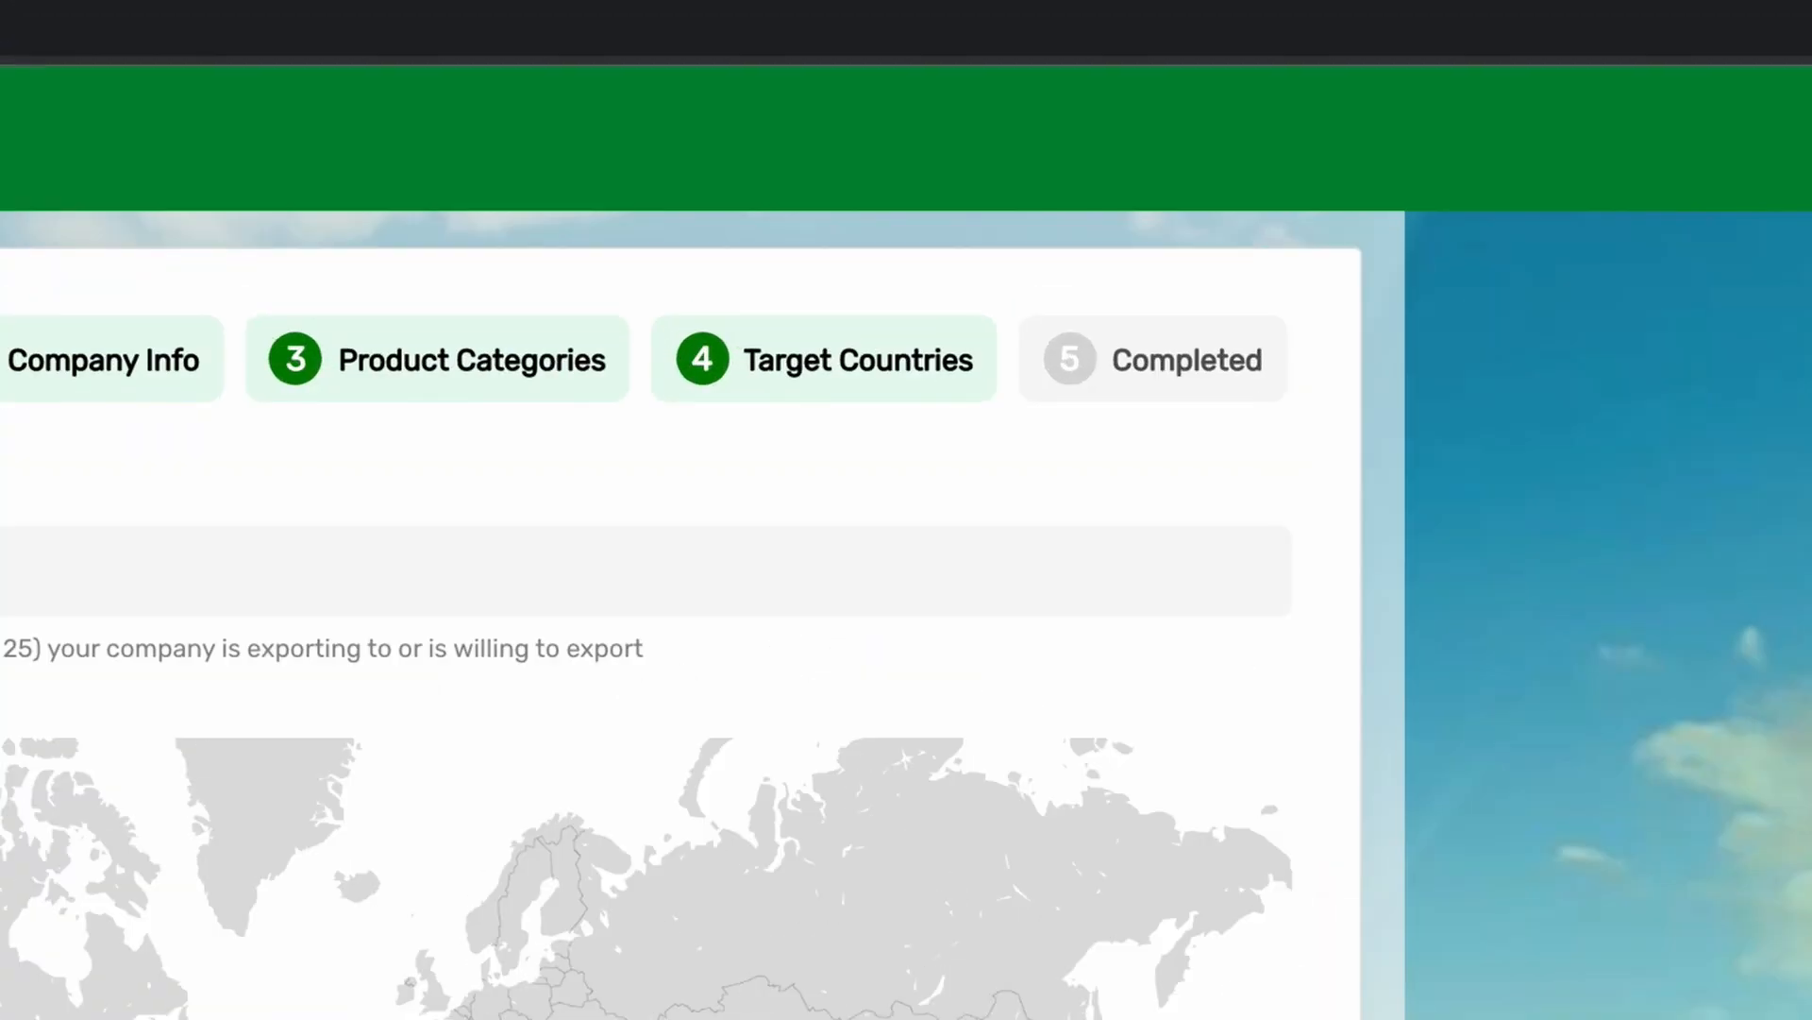
Add Germany and Austria as target countries, then continue to the final step.
{"action": "left_click", "coordinate": [2, 575]}
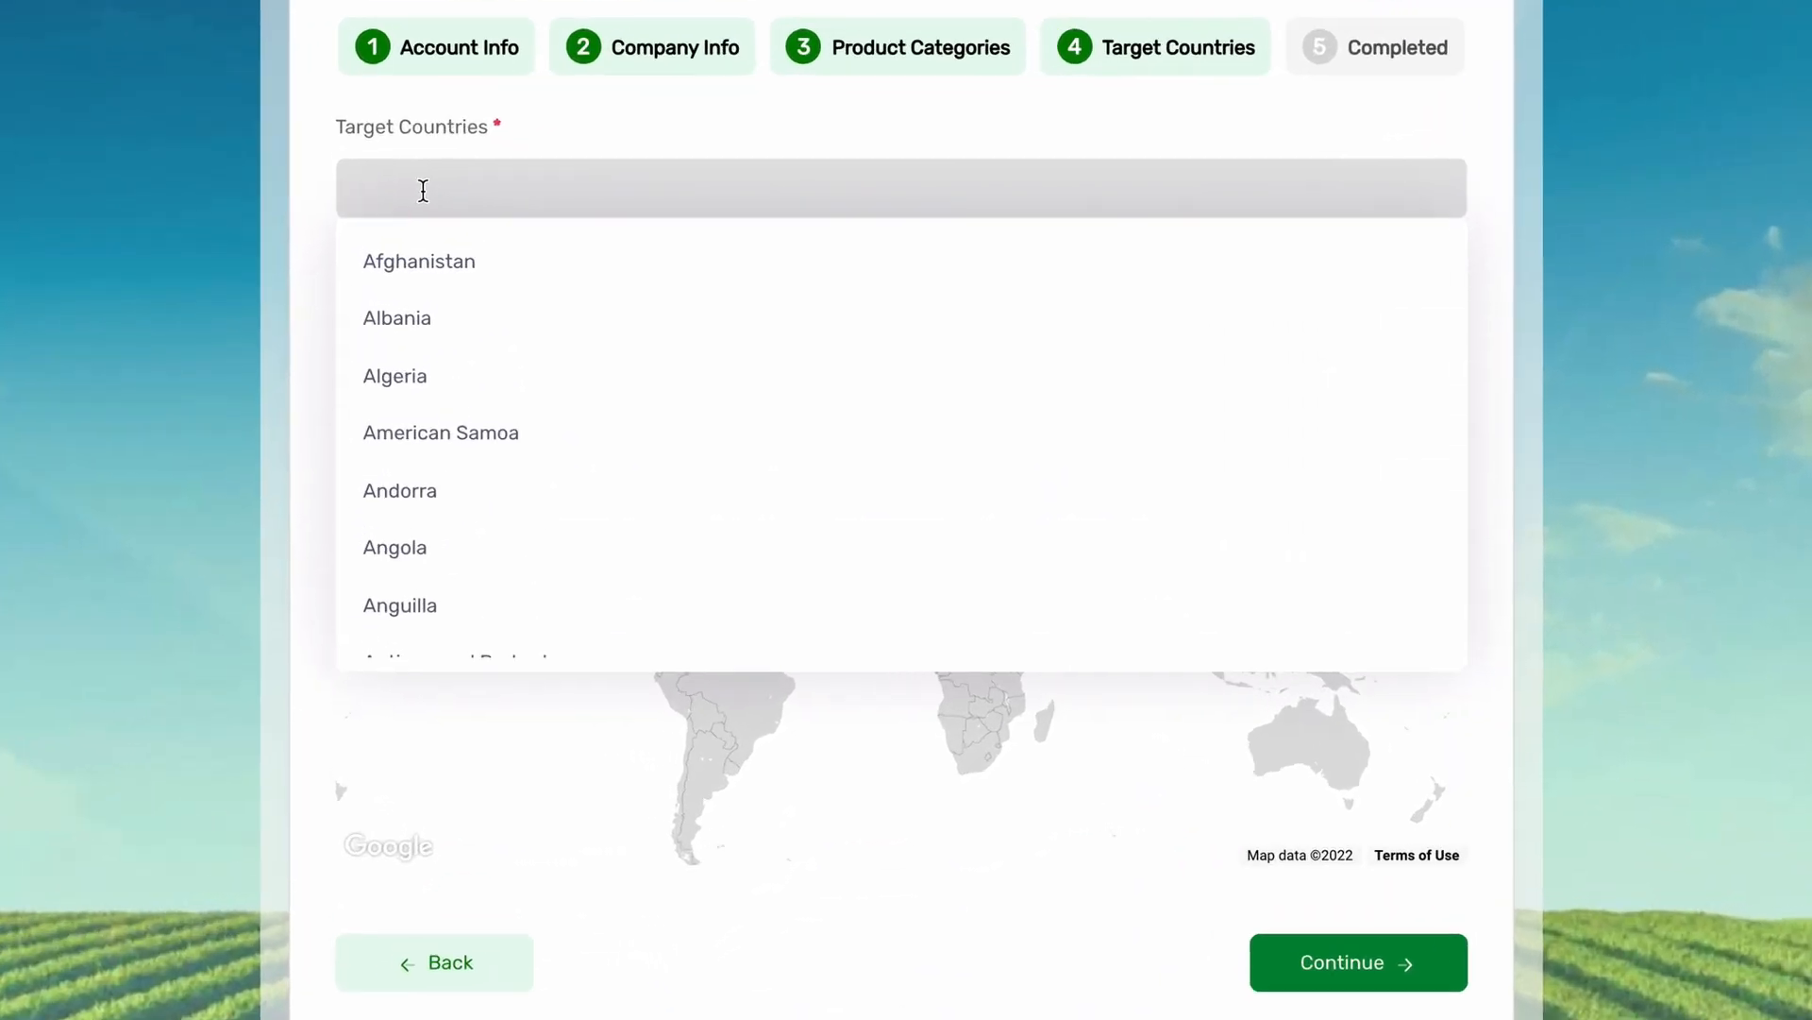
{"action": "type", "text": "ger"}
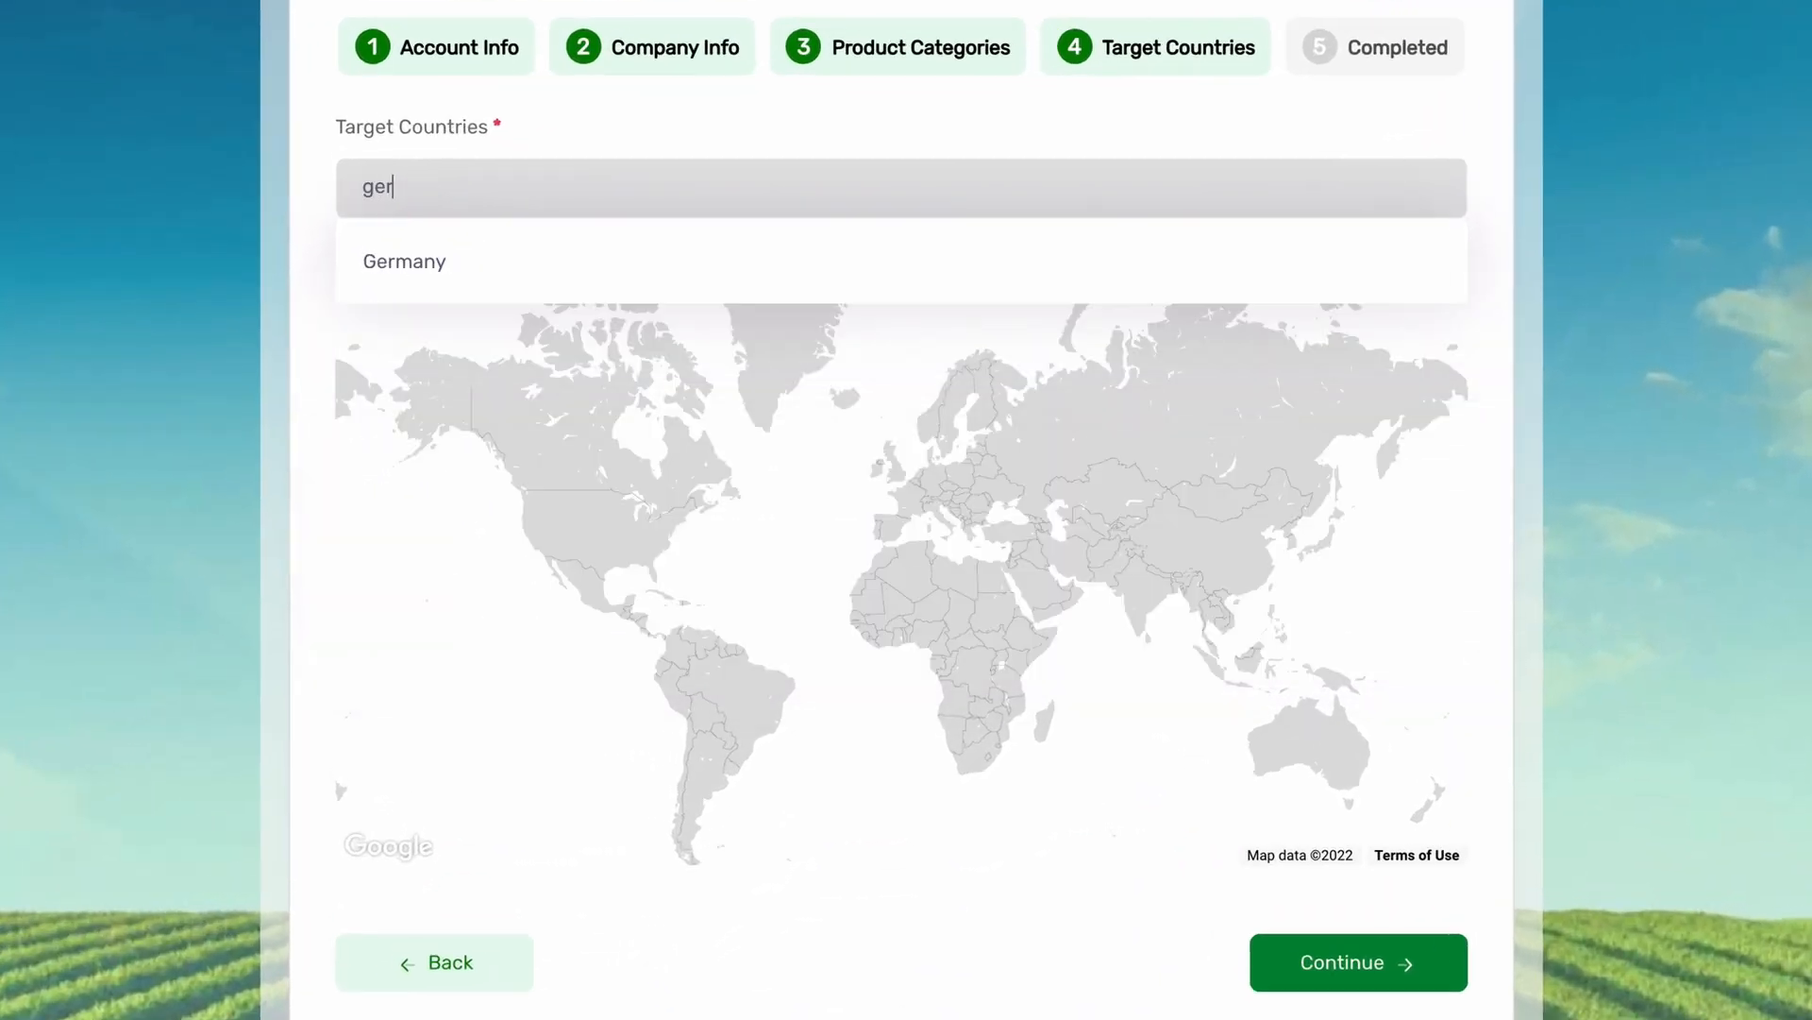
{"action": "left_click", "coordinate": [456, 263]}
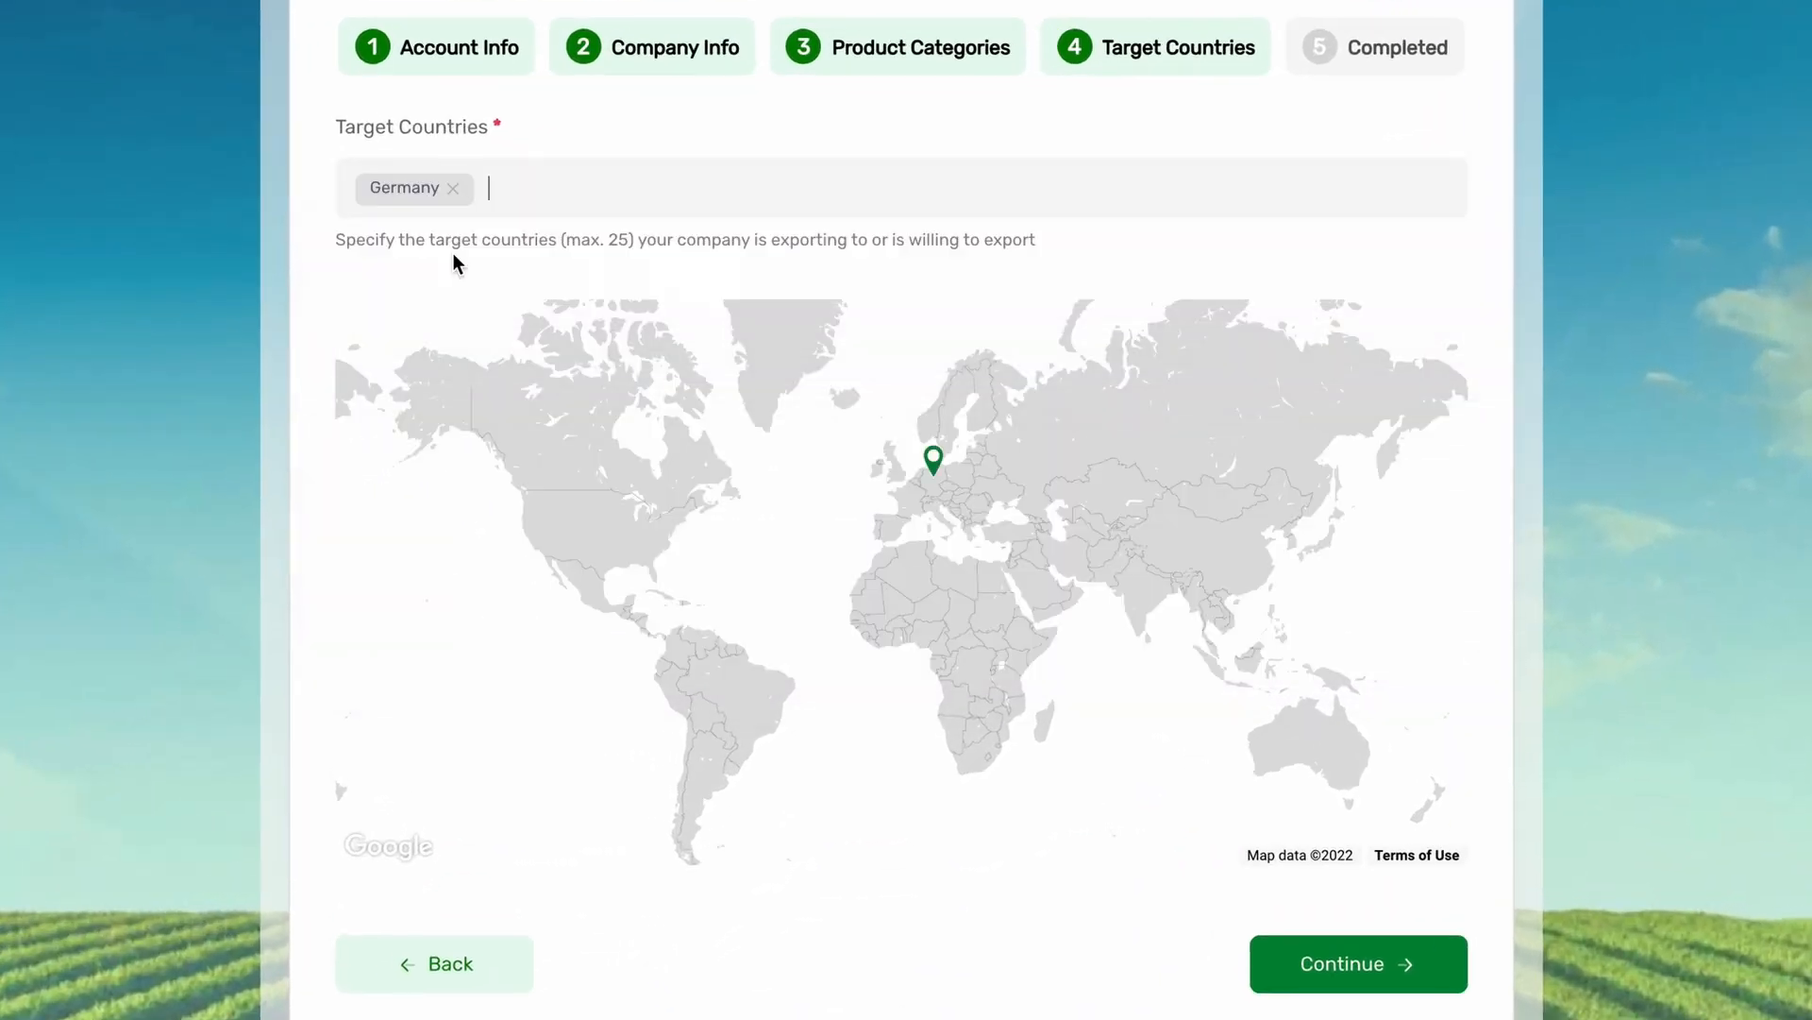
{"action": "left_click", "coordinate": [540, 212]}
{"action": "type", "text": "au"}
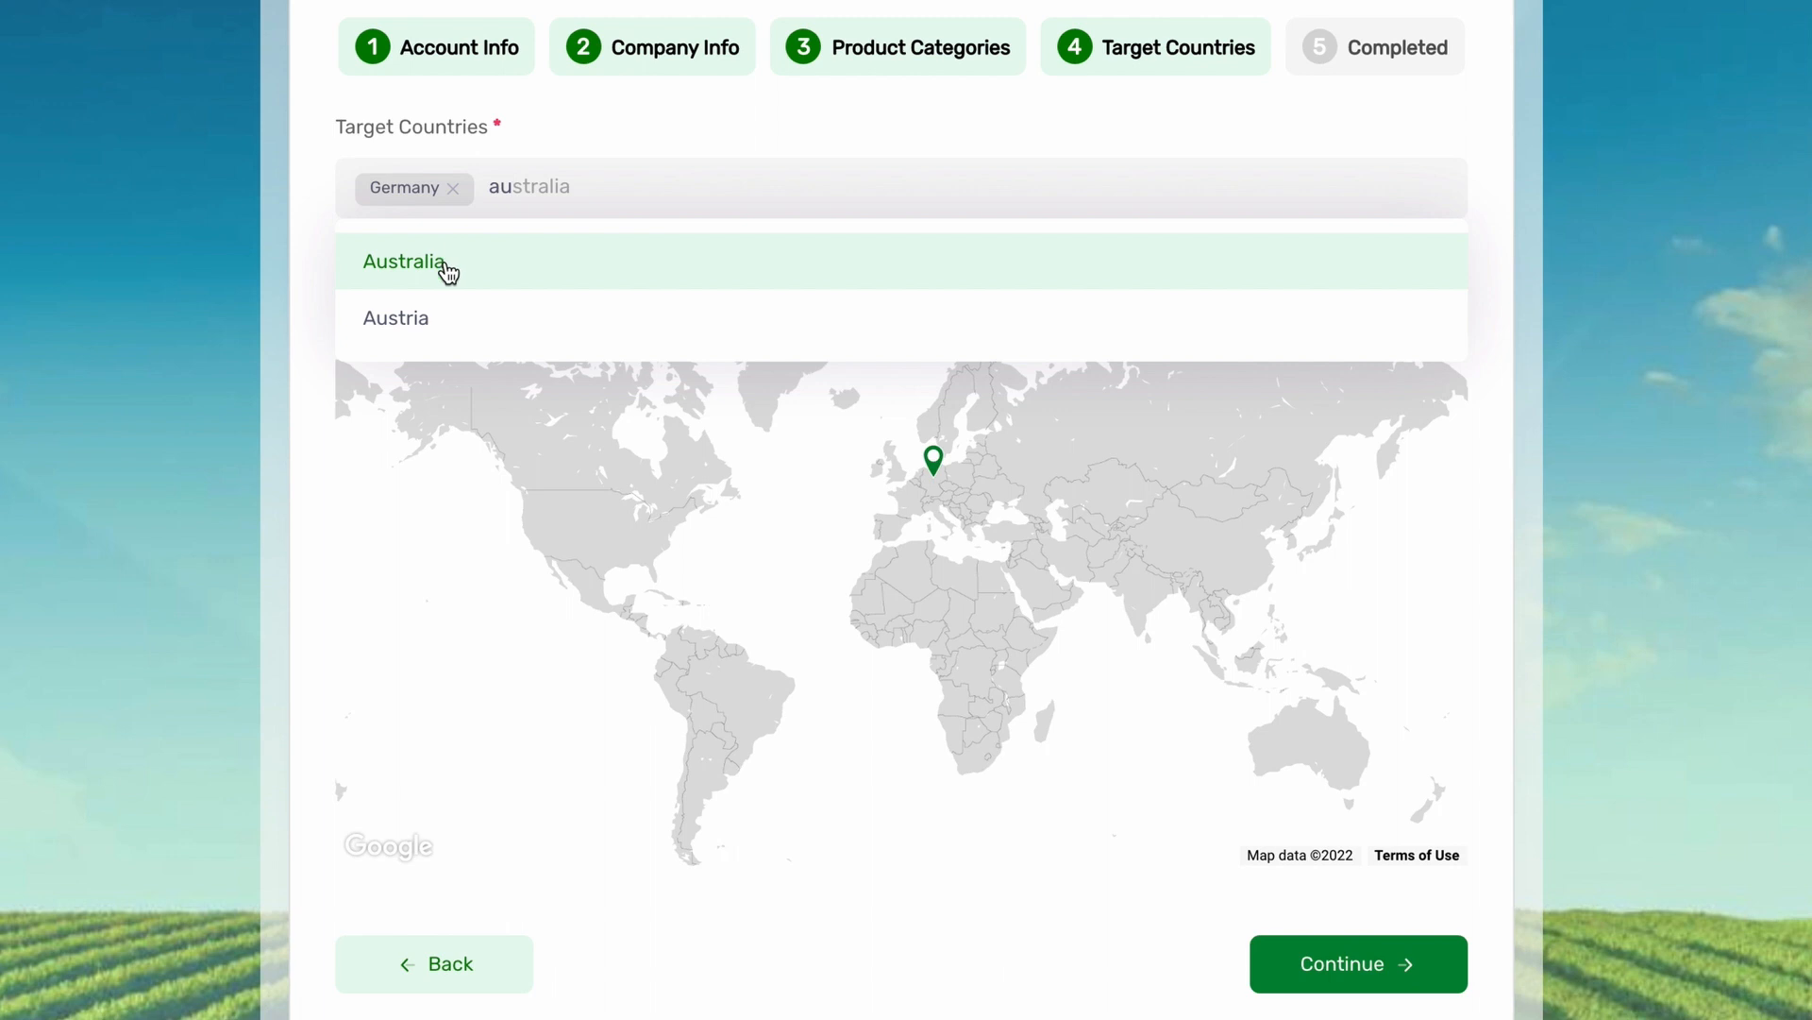
{"action": "left_click", "coordinate": [445, 315]}
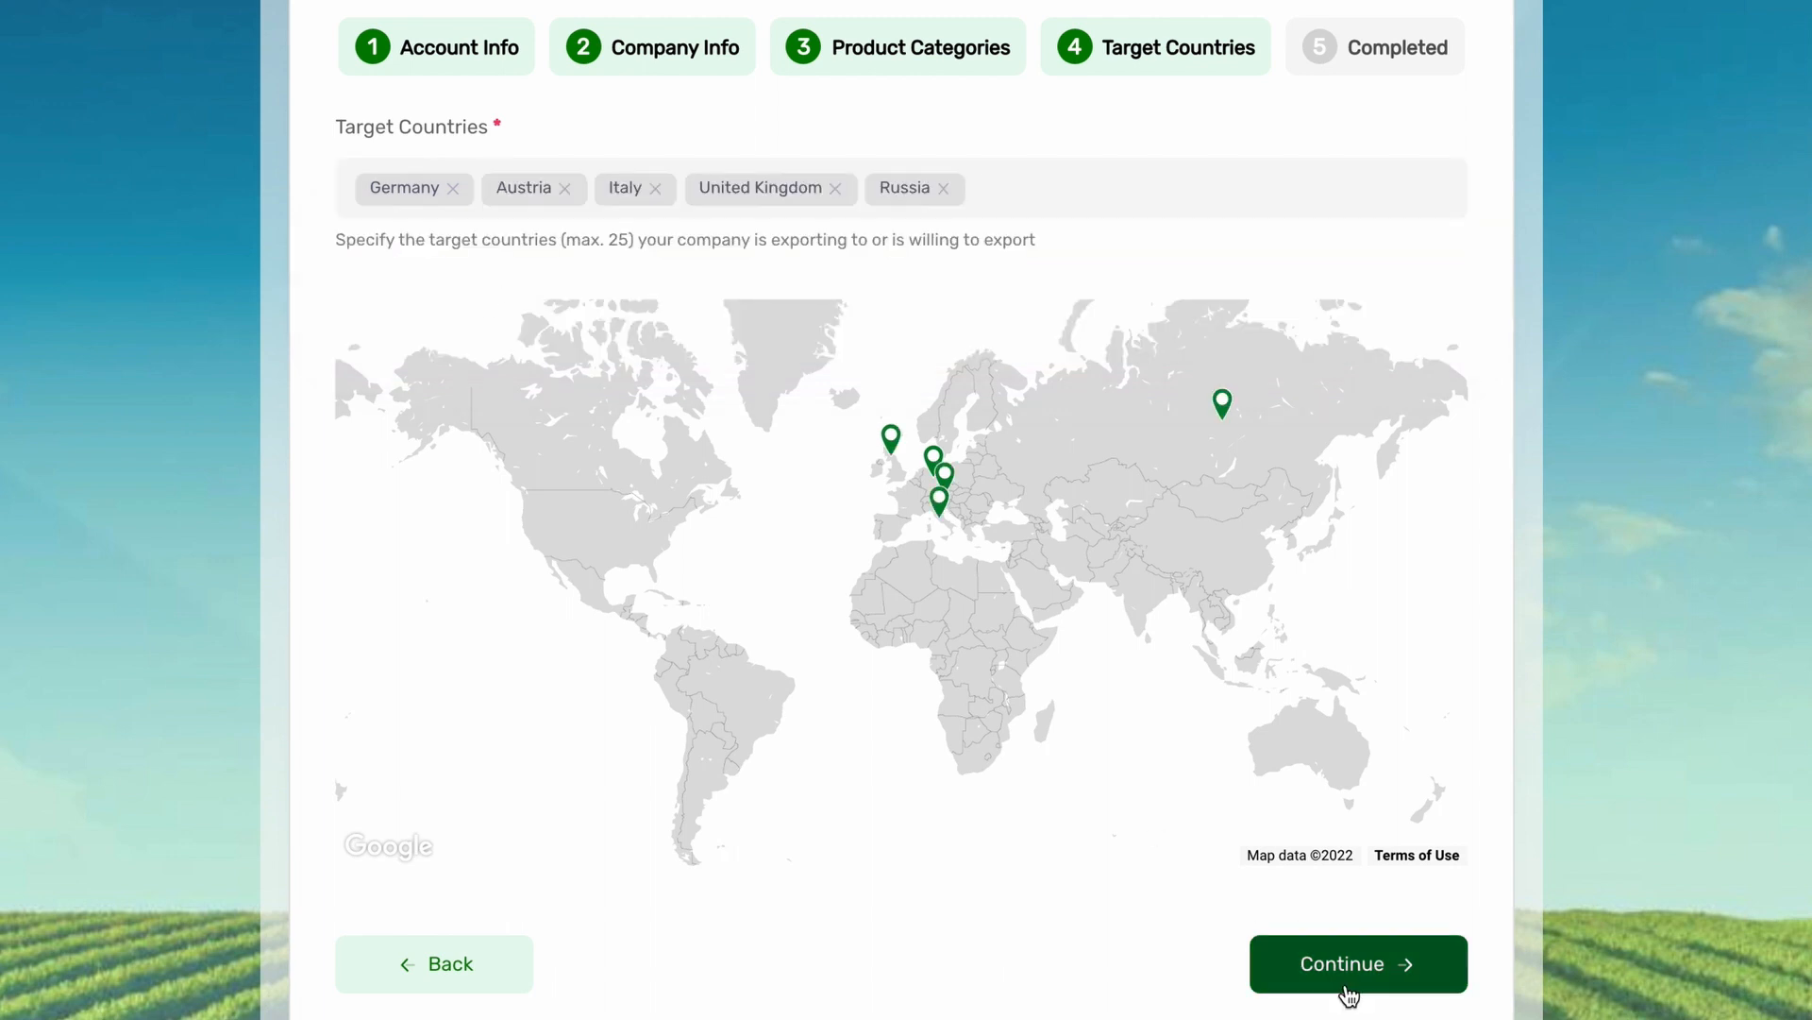
{"action": "left_click", "coordinate": [1347, 977]}
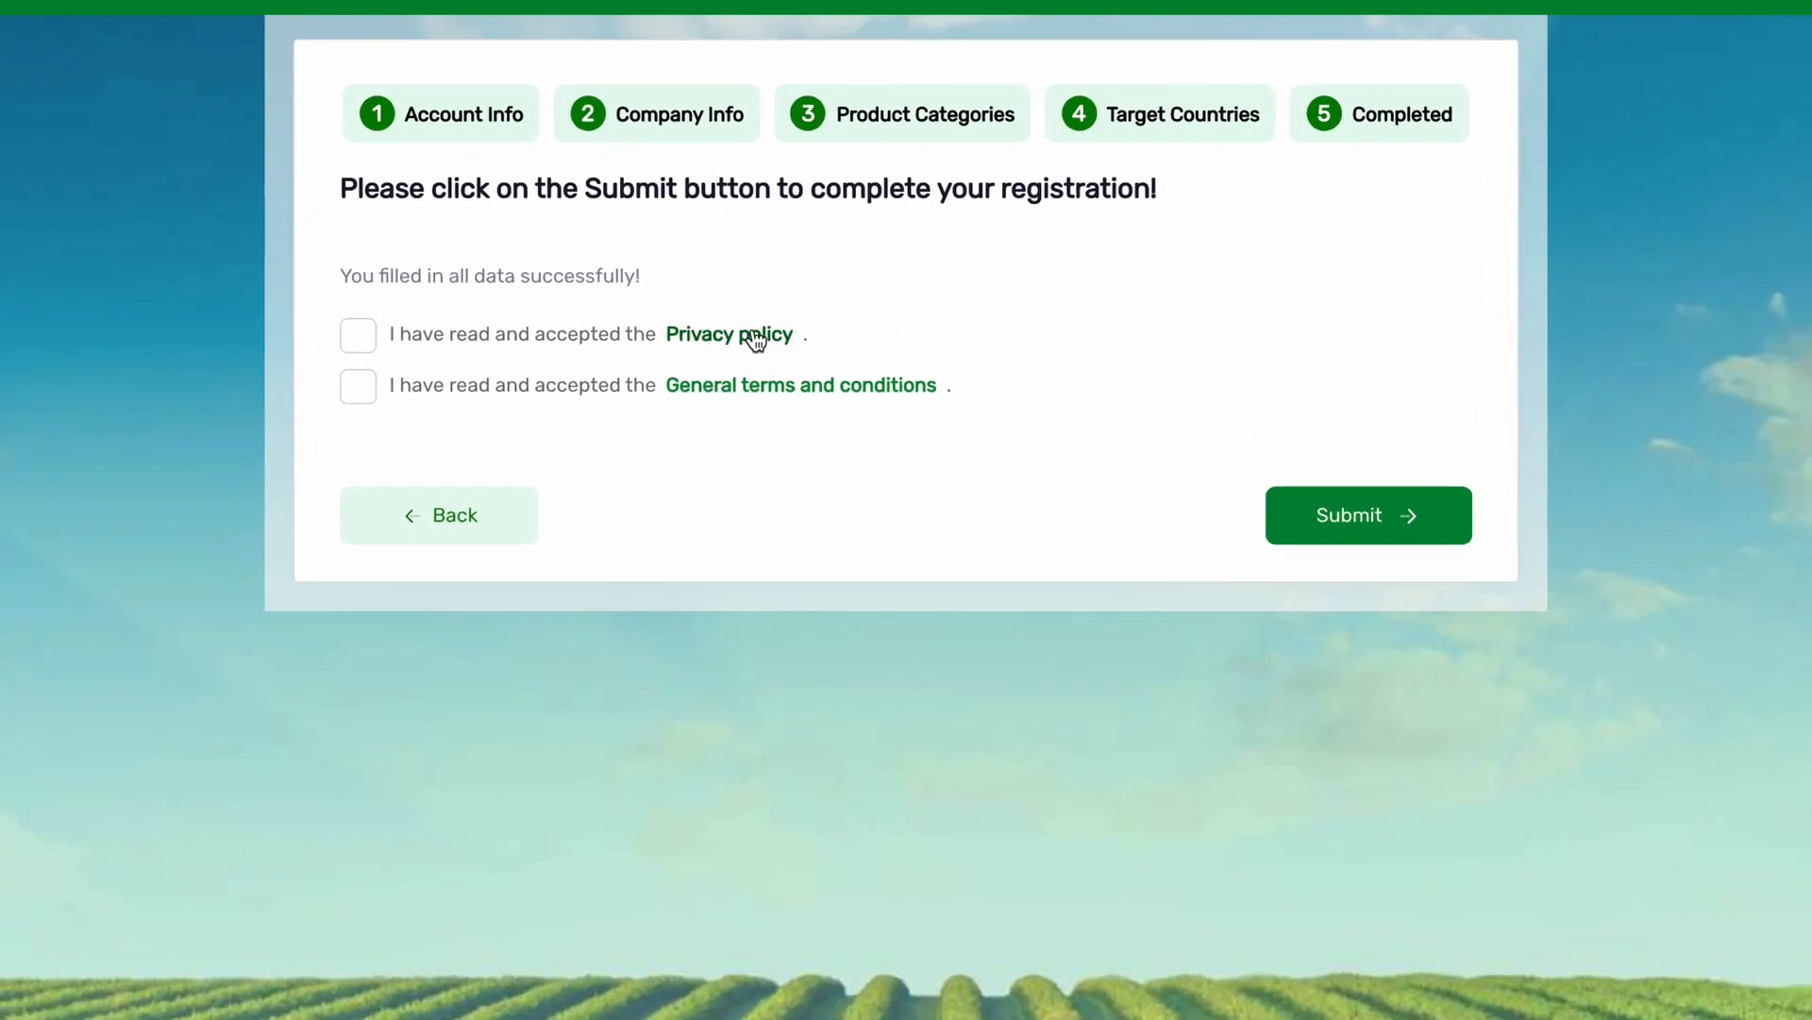
Read through the Privacy policy and tick its acceptance checkbox.
{"action": "left_click", "coordinate": [831, 265]}
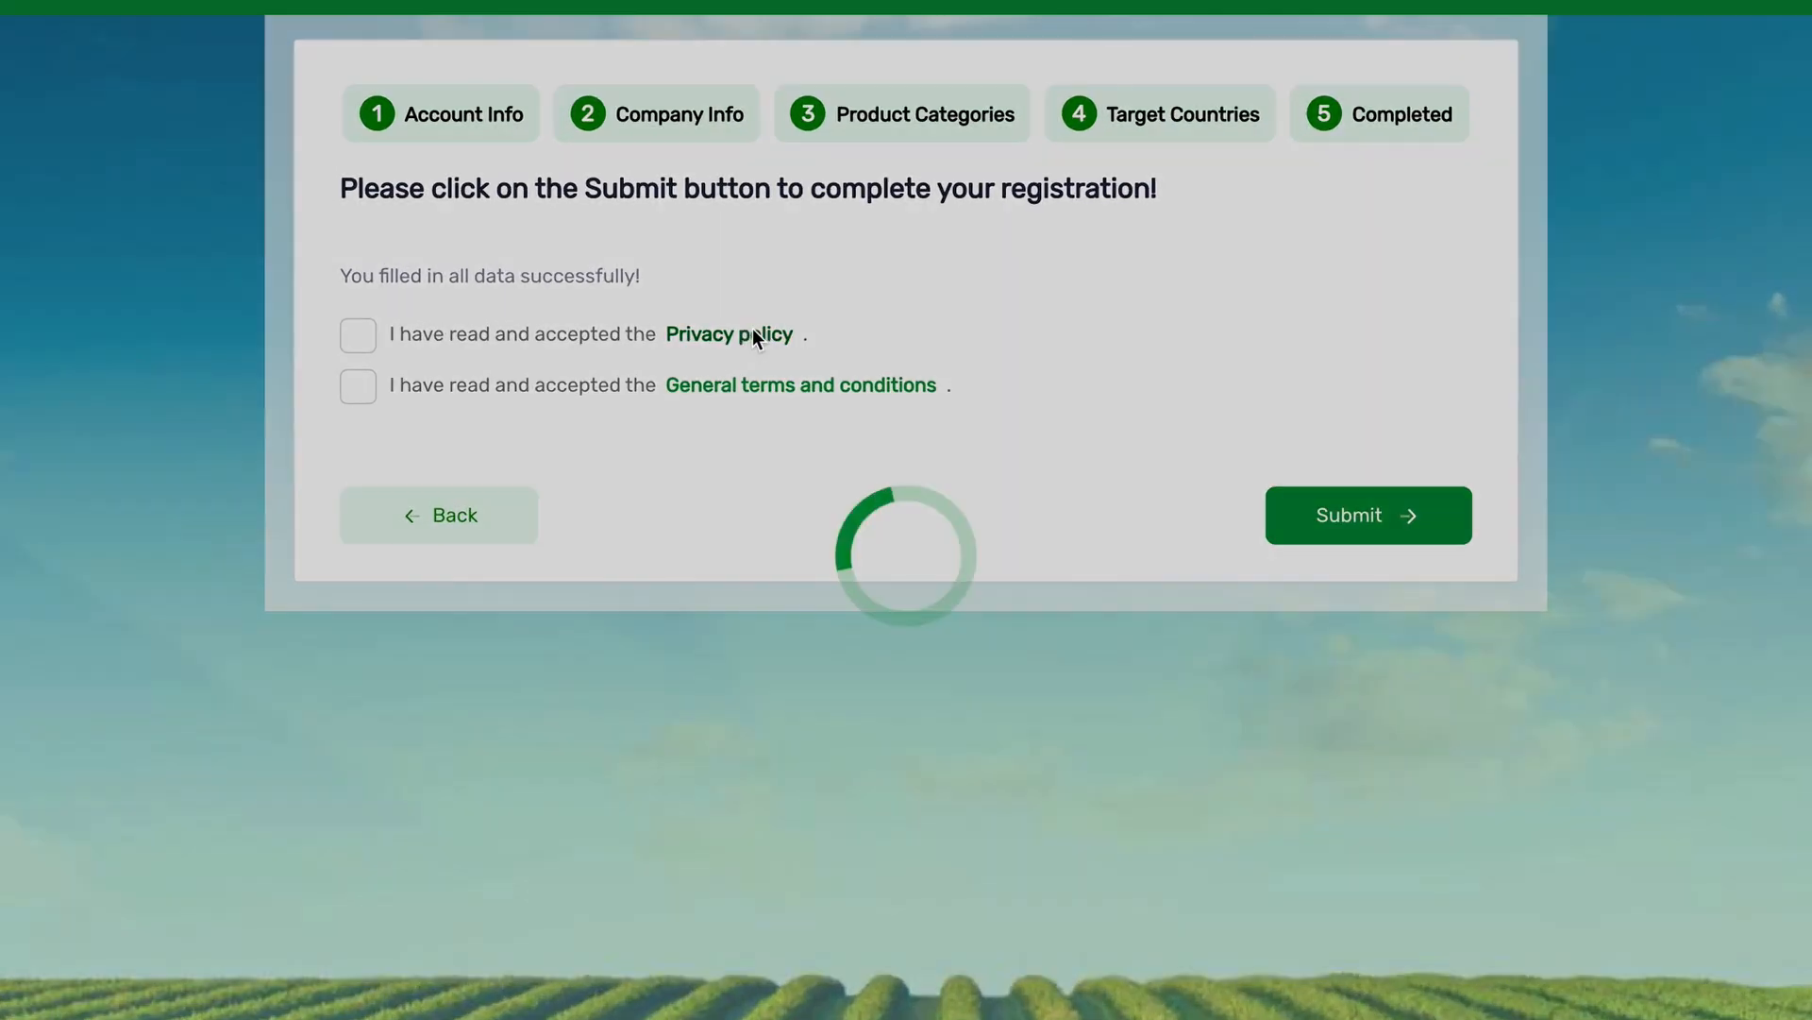
{"action": "scroll", "coordinate": [760, 380], "scroll_direction": "down", "scroll_amount": 10}
{"action": "scroll", "coordinate": [757, 370], "scroll_direction": "down", "scroll_amount": 20}
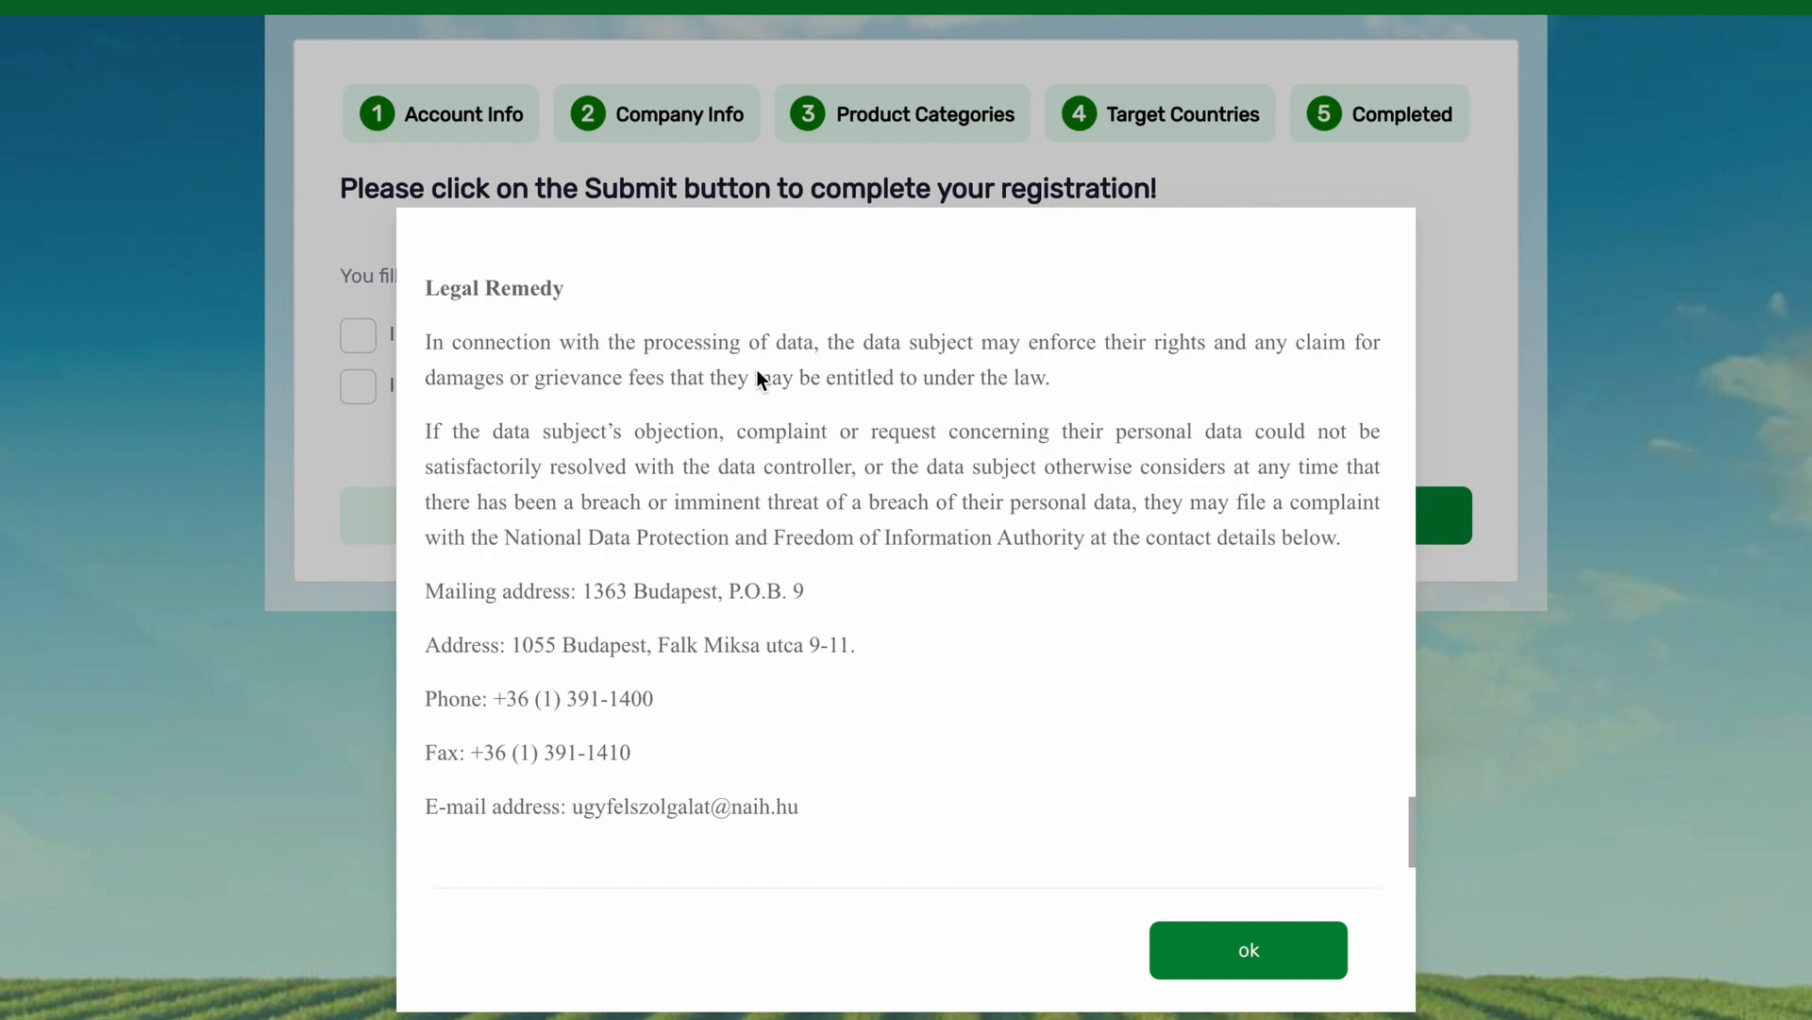
{"action": "scroll", "coordinate": [756, 370], "scroll_direction": "down", "scroll_amount": 3}
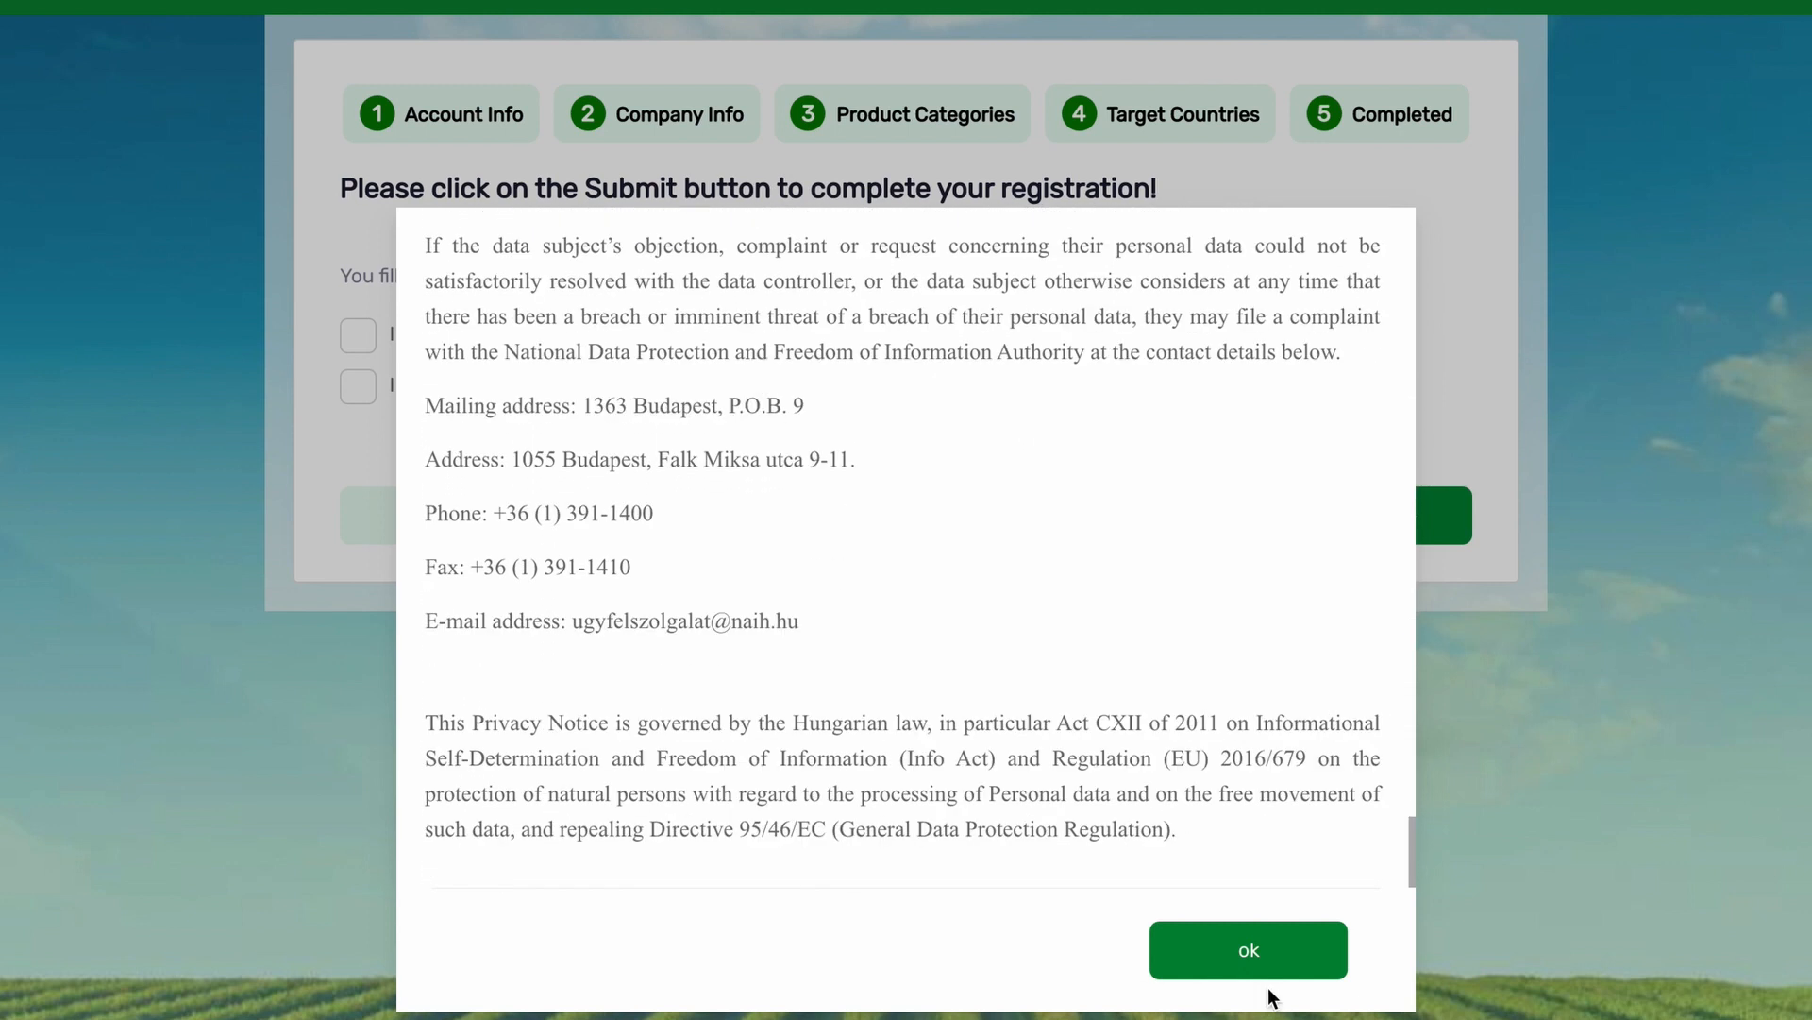
{"action": "left_click", "coordinate": [1261, 968]}
{"action": "left_click", "coordinate": [355, 351]}
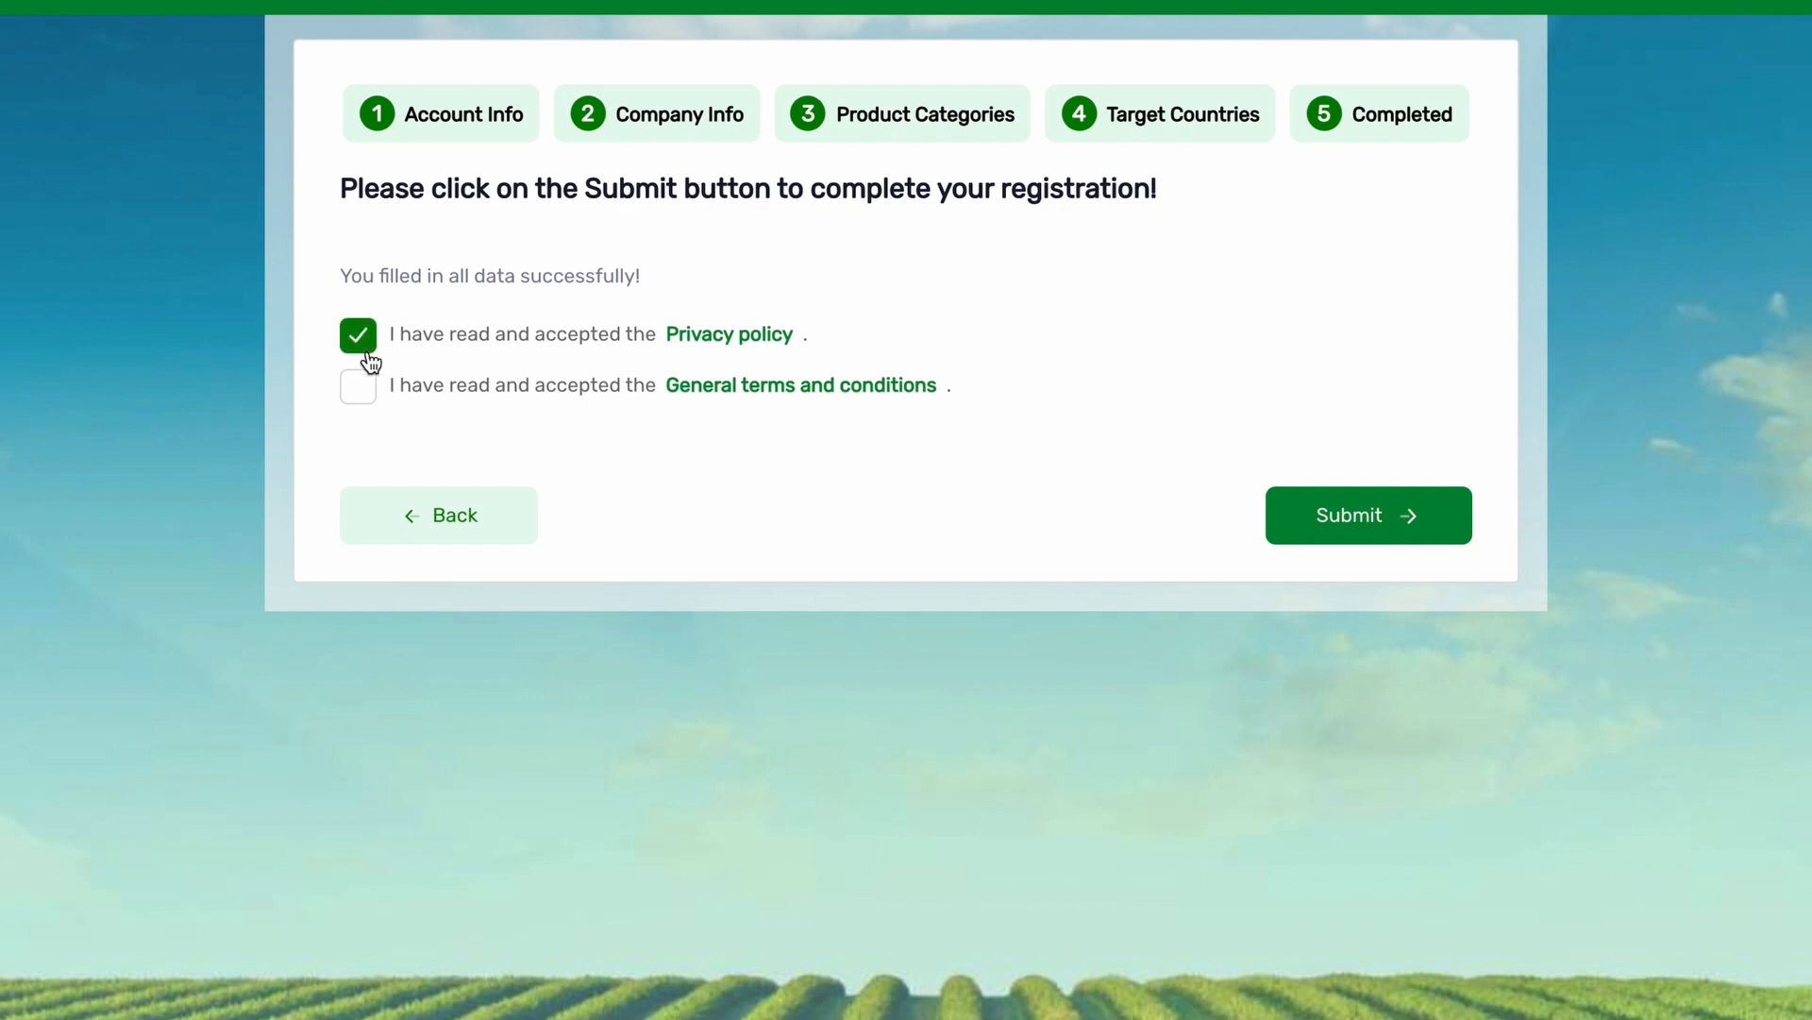
Read and accept the General terms and conditions, then submit the registration.
{"action": "left_click", "coordinate": [763, 384]}
{"action": "scroll", "coordinate": [771, 466], "scroll_direction": "down", "scroll_amount": 8}
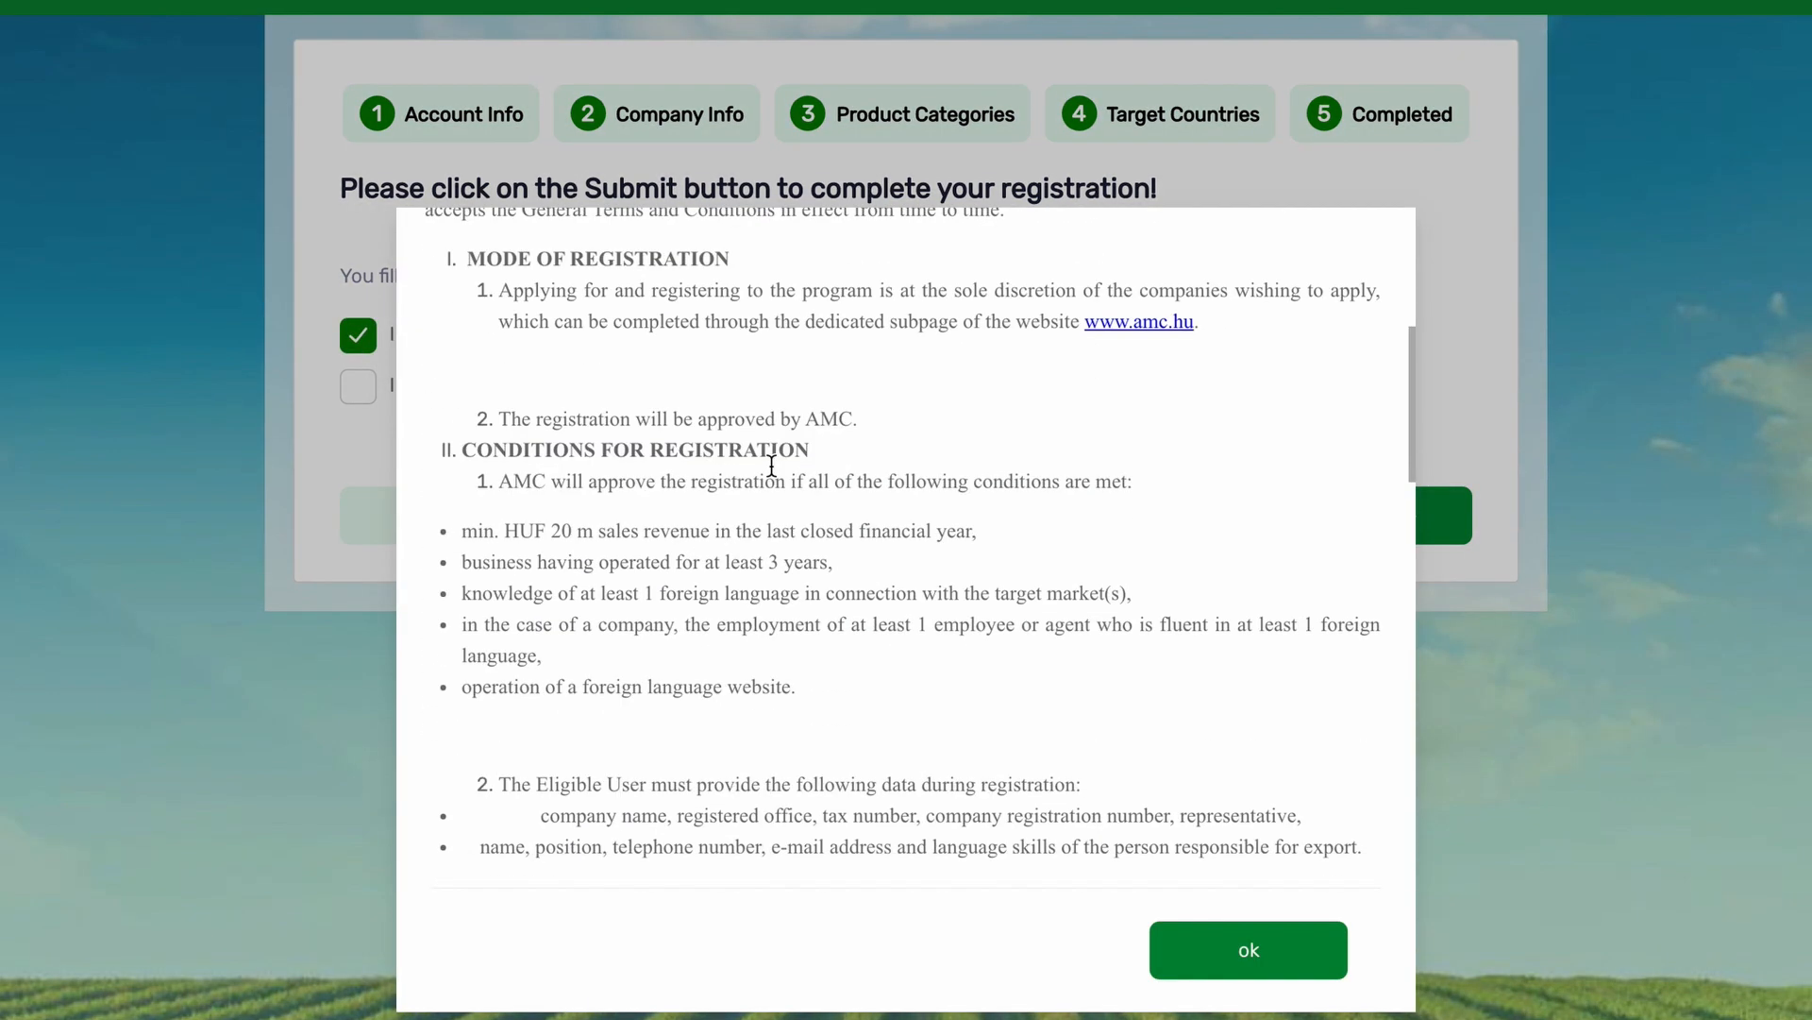
{"action": "scroll", "coordinate": [771, 466], "scroll_direction": "down", "scroll_amount": 10}
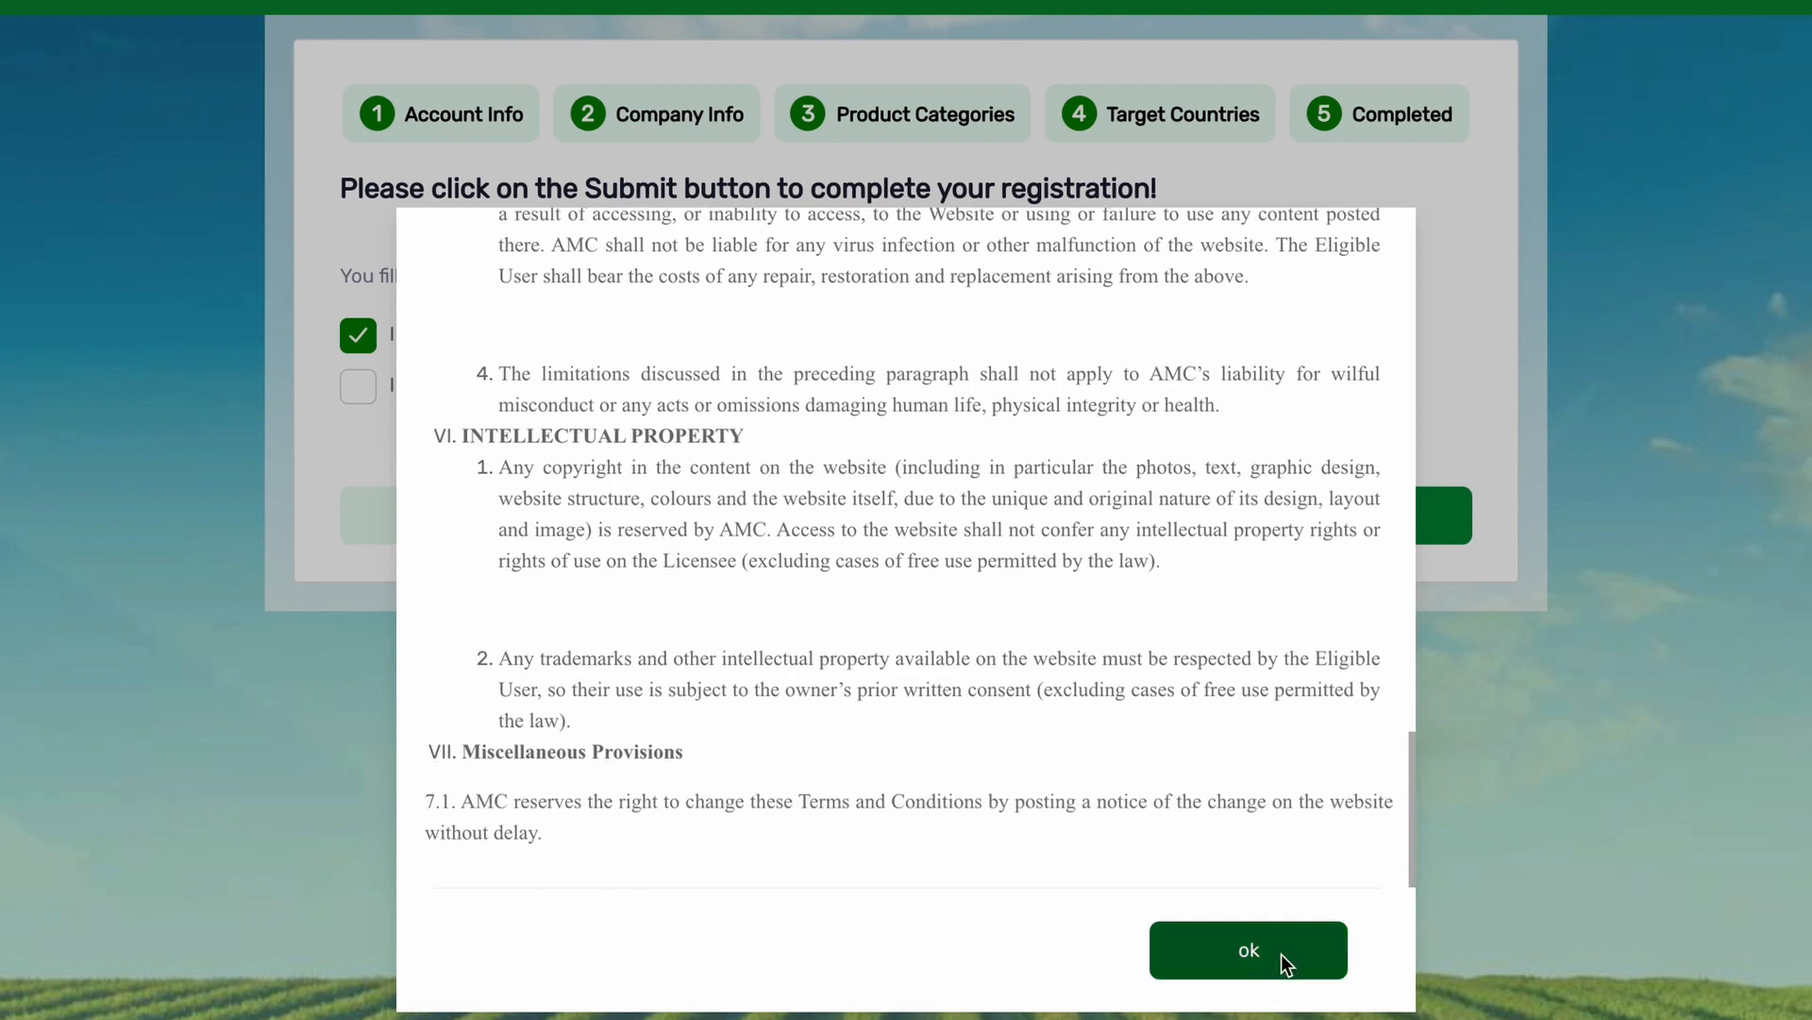
{"action": "left_click", "coordinate": [1247, 952]}
{"action": "left_click", "coordinate": [357, 386]}
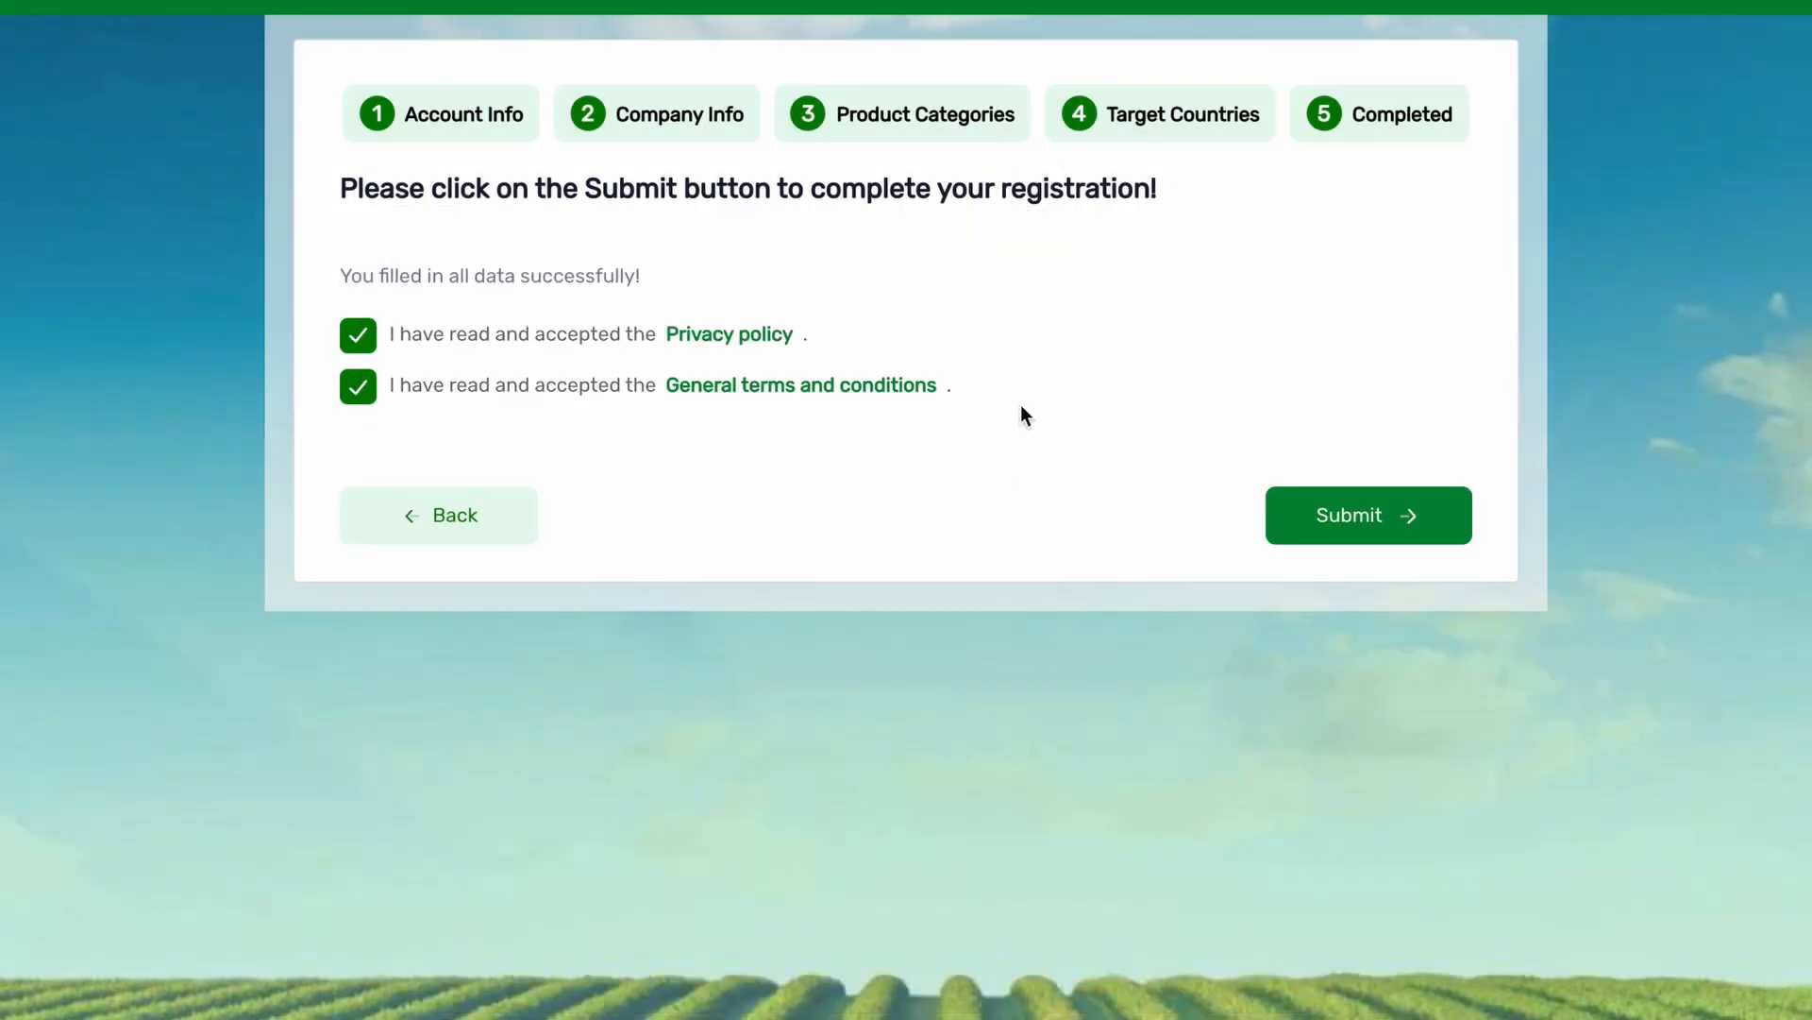
{"action": "left_click", "coordinate": [1424, 530]}
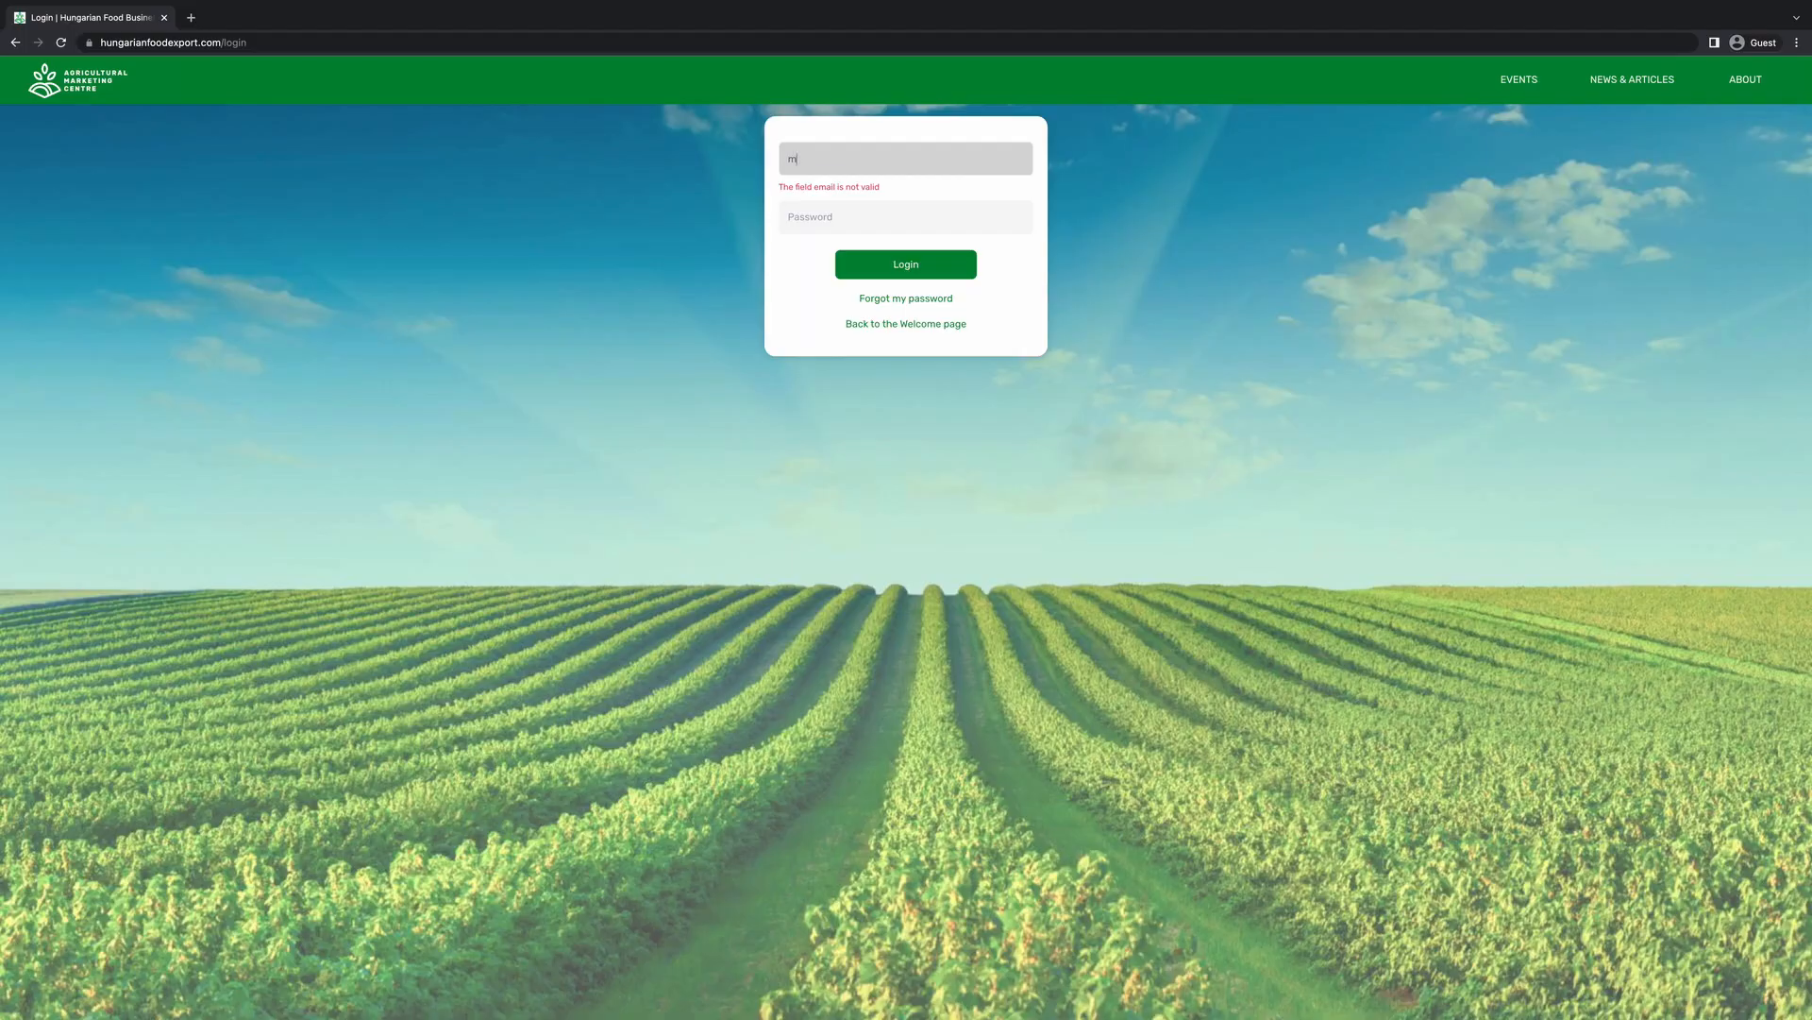
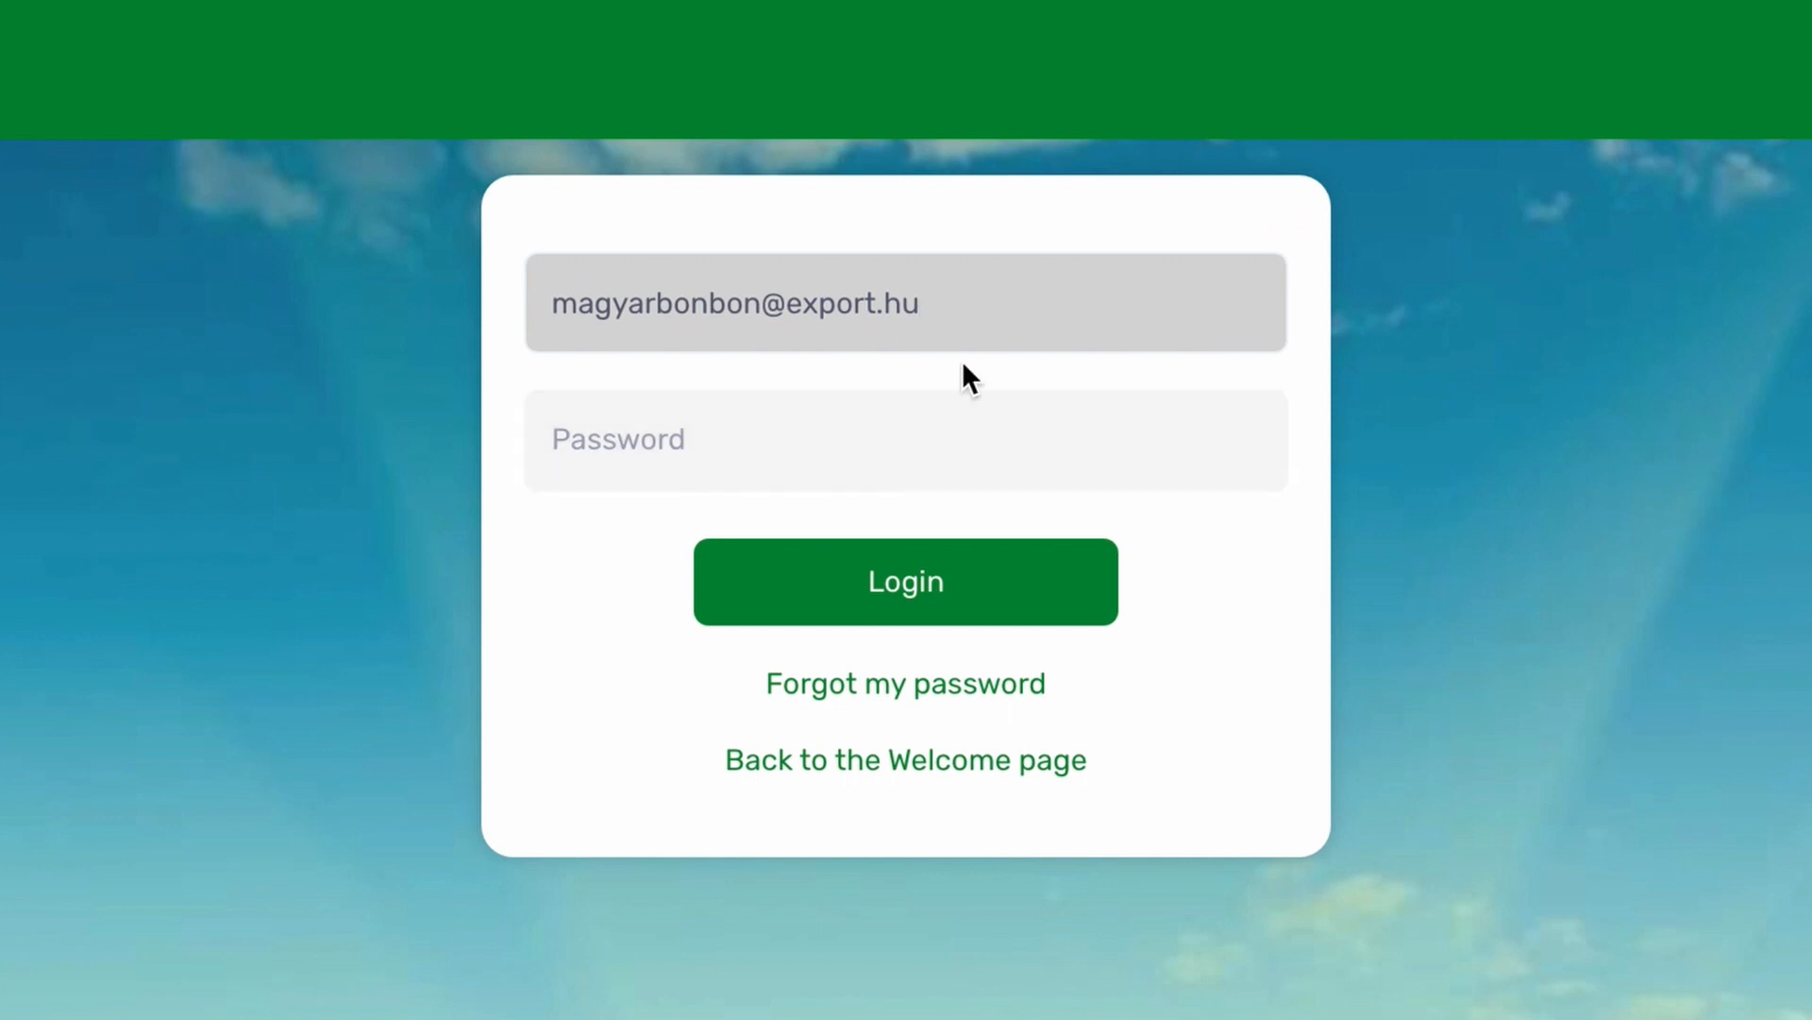
Log in with the supplier's e-mail and password and choose Edit profile from the user menu.
{"action": "left_click", "coordinate": [909, 418]}
{"action": "type", "text": "••••••••••••"}
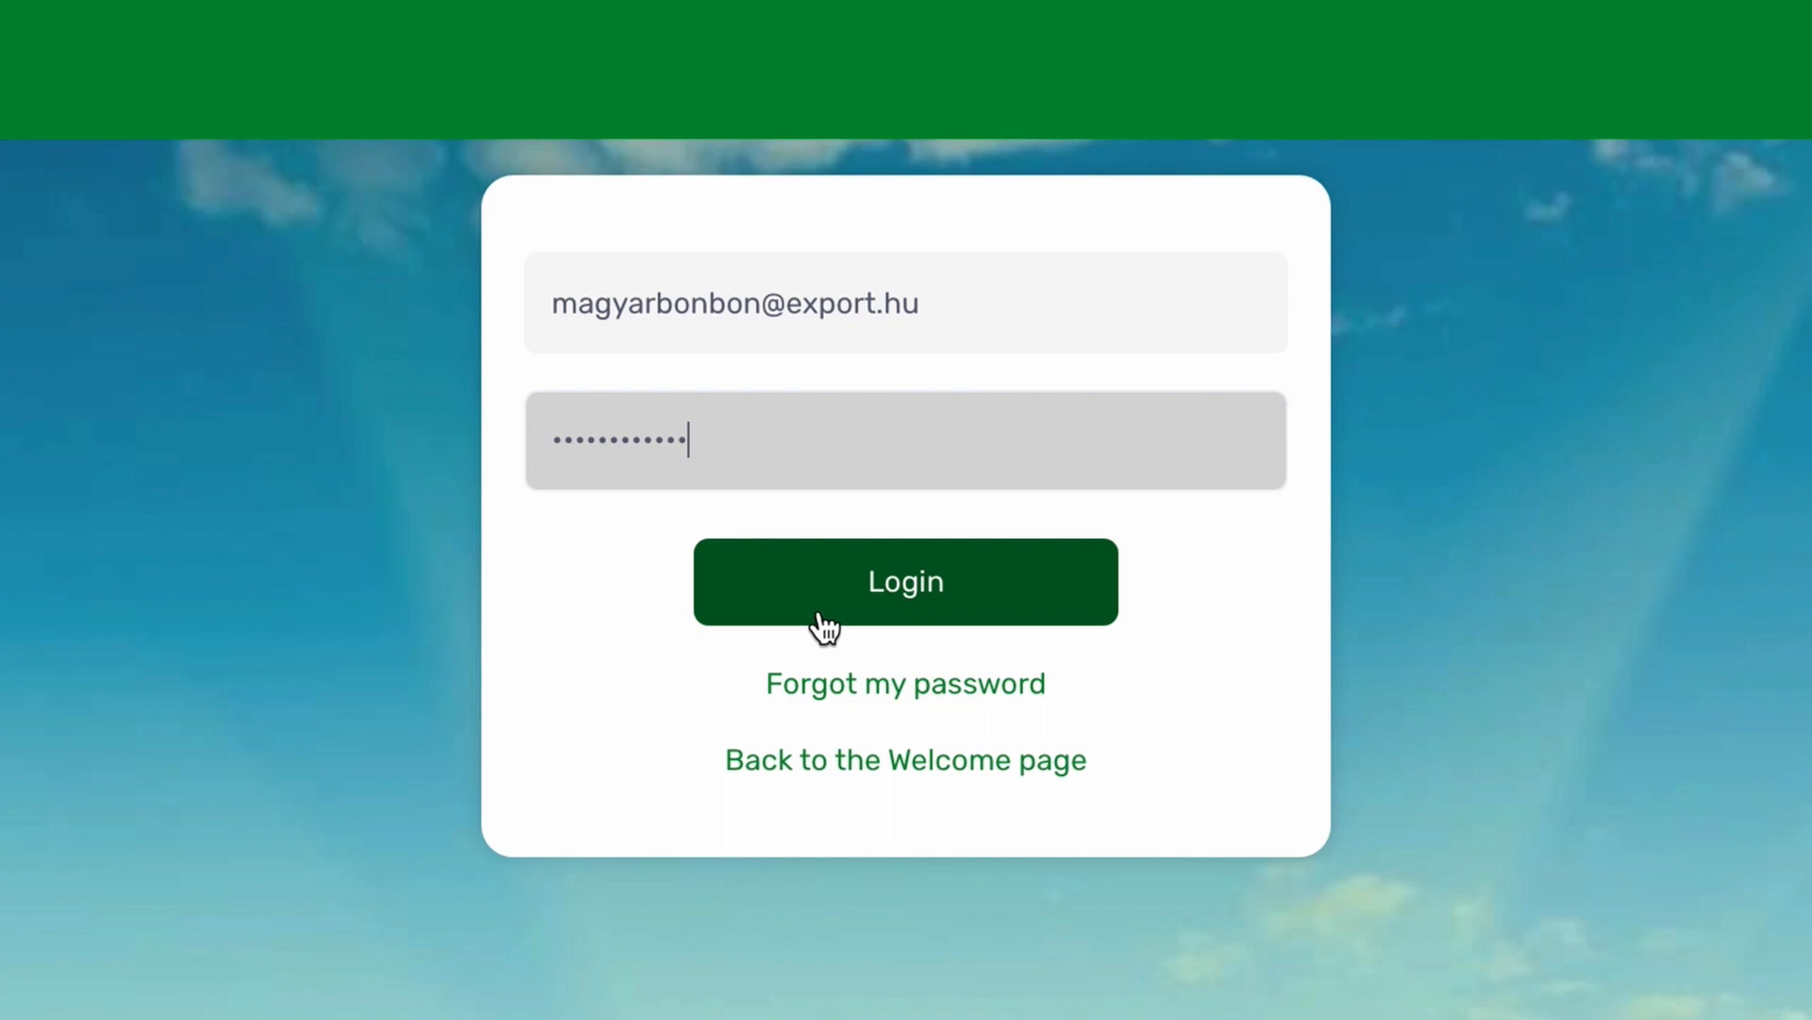
{"action": "left_click", "coordinate": [812, 616]}
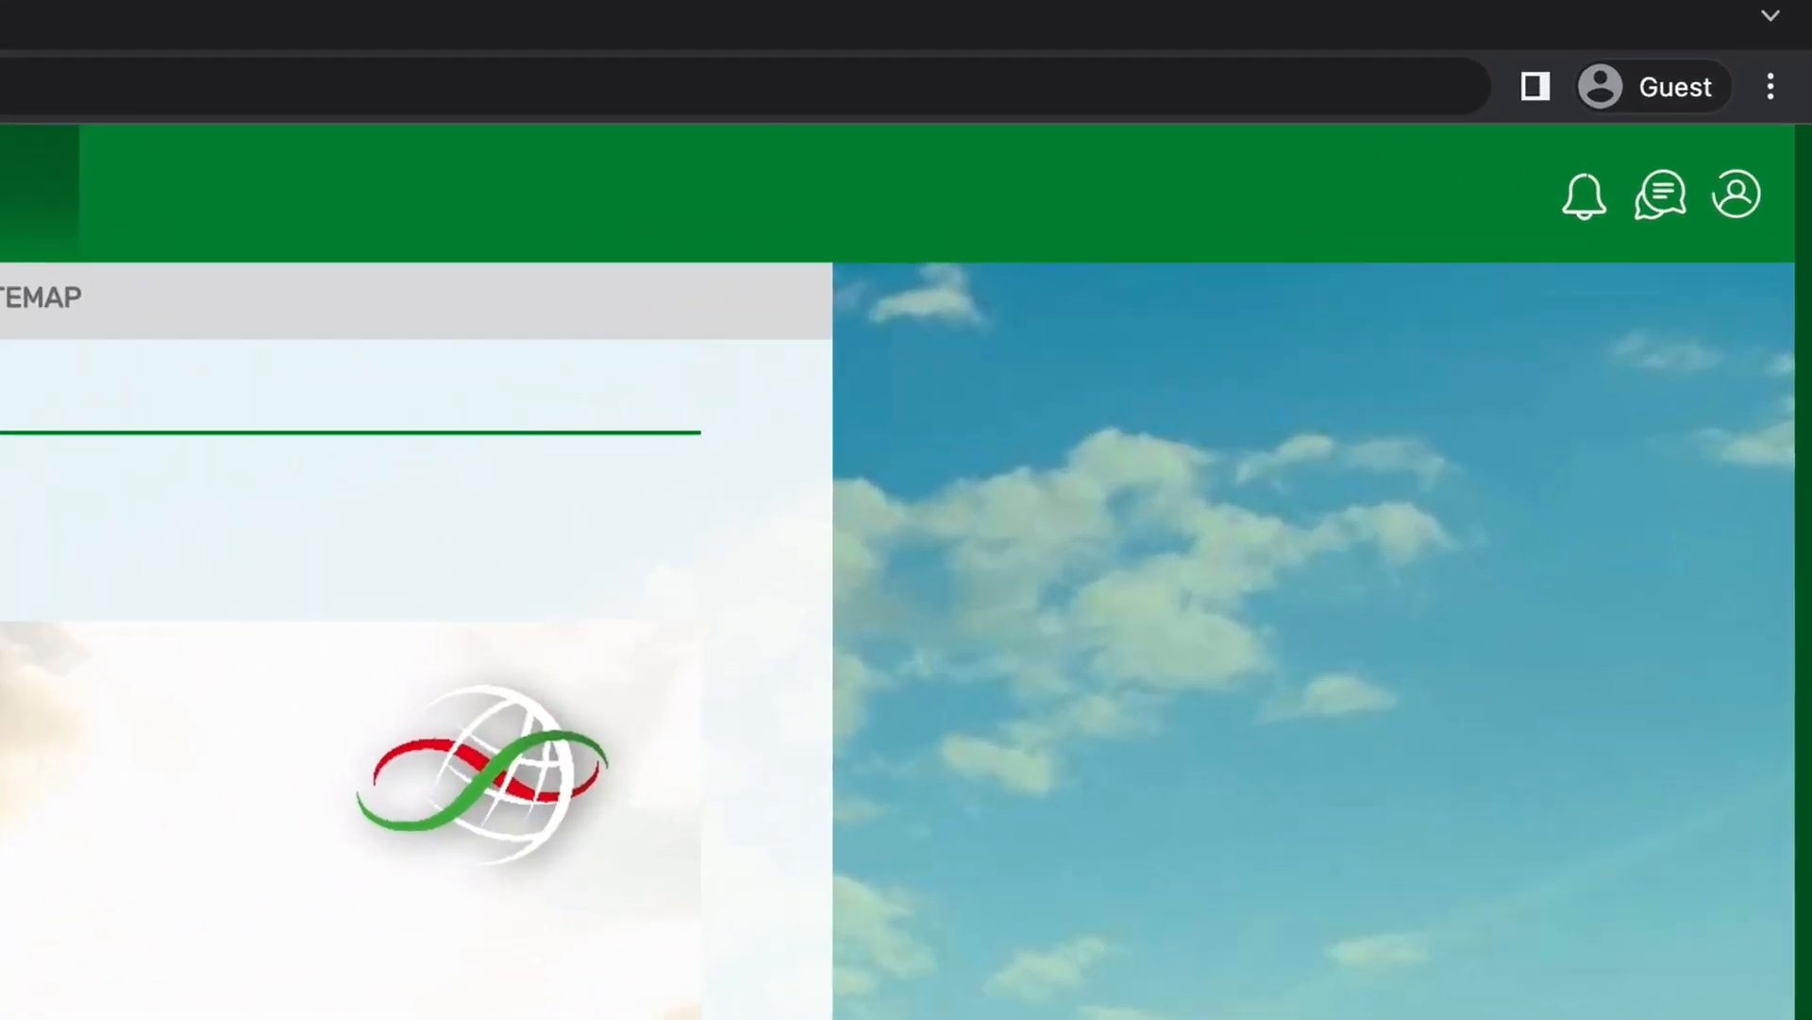
{"action": "left_click", "coordinate": [1786, 81]}
{"action": "left_click", "coordinate": [1217, 458]}
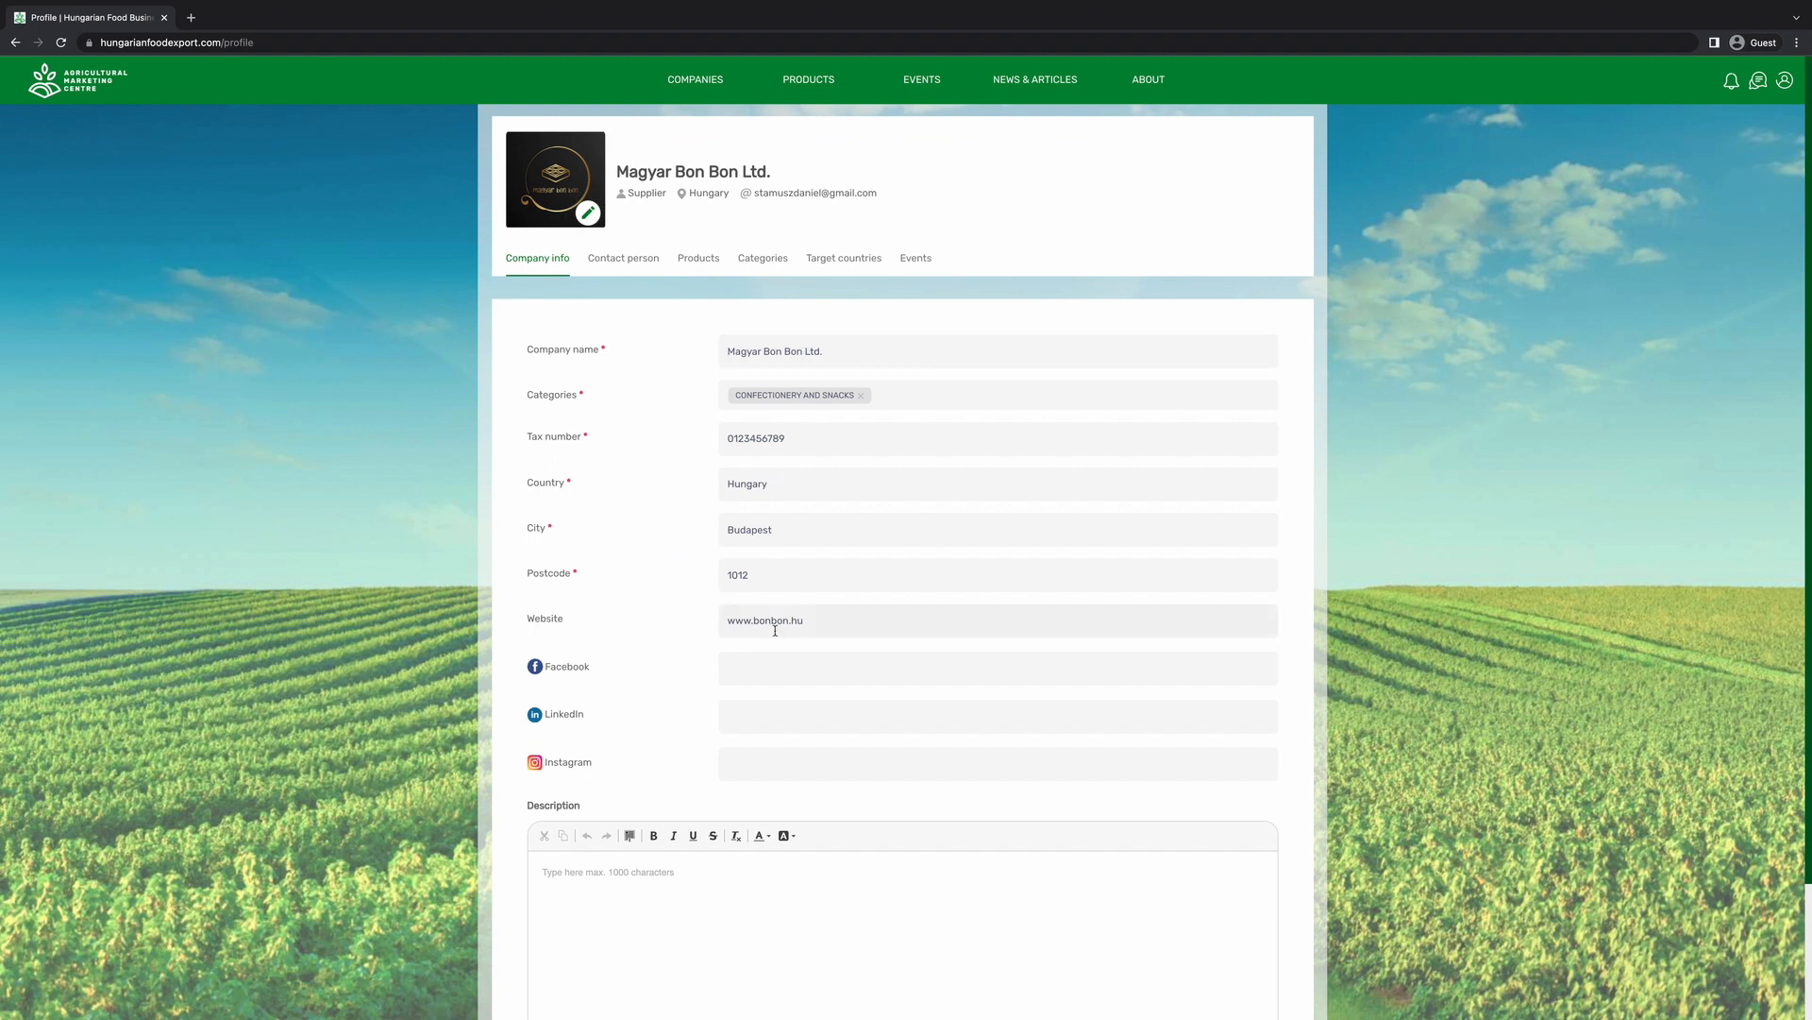
Save the BonBon Facebook, LinkedIn and Instagram links and a description starting 'The story of'.
{"action": "left_click", "coordinate": [870, 951]}
{"action": "type", "text": "www.facebook.com/BonBon"}
{"action": "left_click", "coordinate": [998, 715]}
{"action": "type", "text": "www.linkedin.com/company/BonBon"}
{"action": "left_click", "coordinate": [998, 764]}
{"action": "type", "text": "wwww.instagram.com/BonBon"}
{"action": "left_click", "coordinate": [548, 873]}
{"action": "type", "text": "The story "}
{"action": "type", "text": "of"}
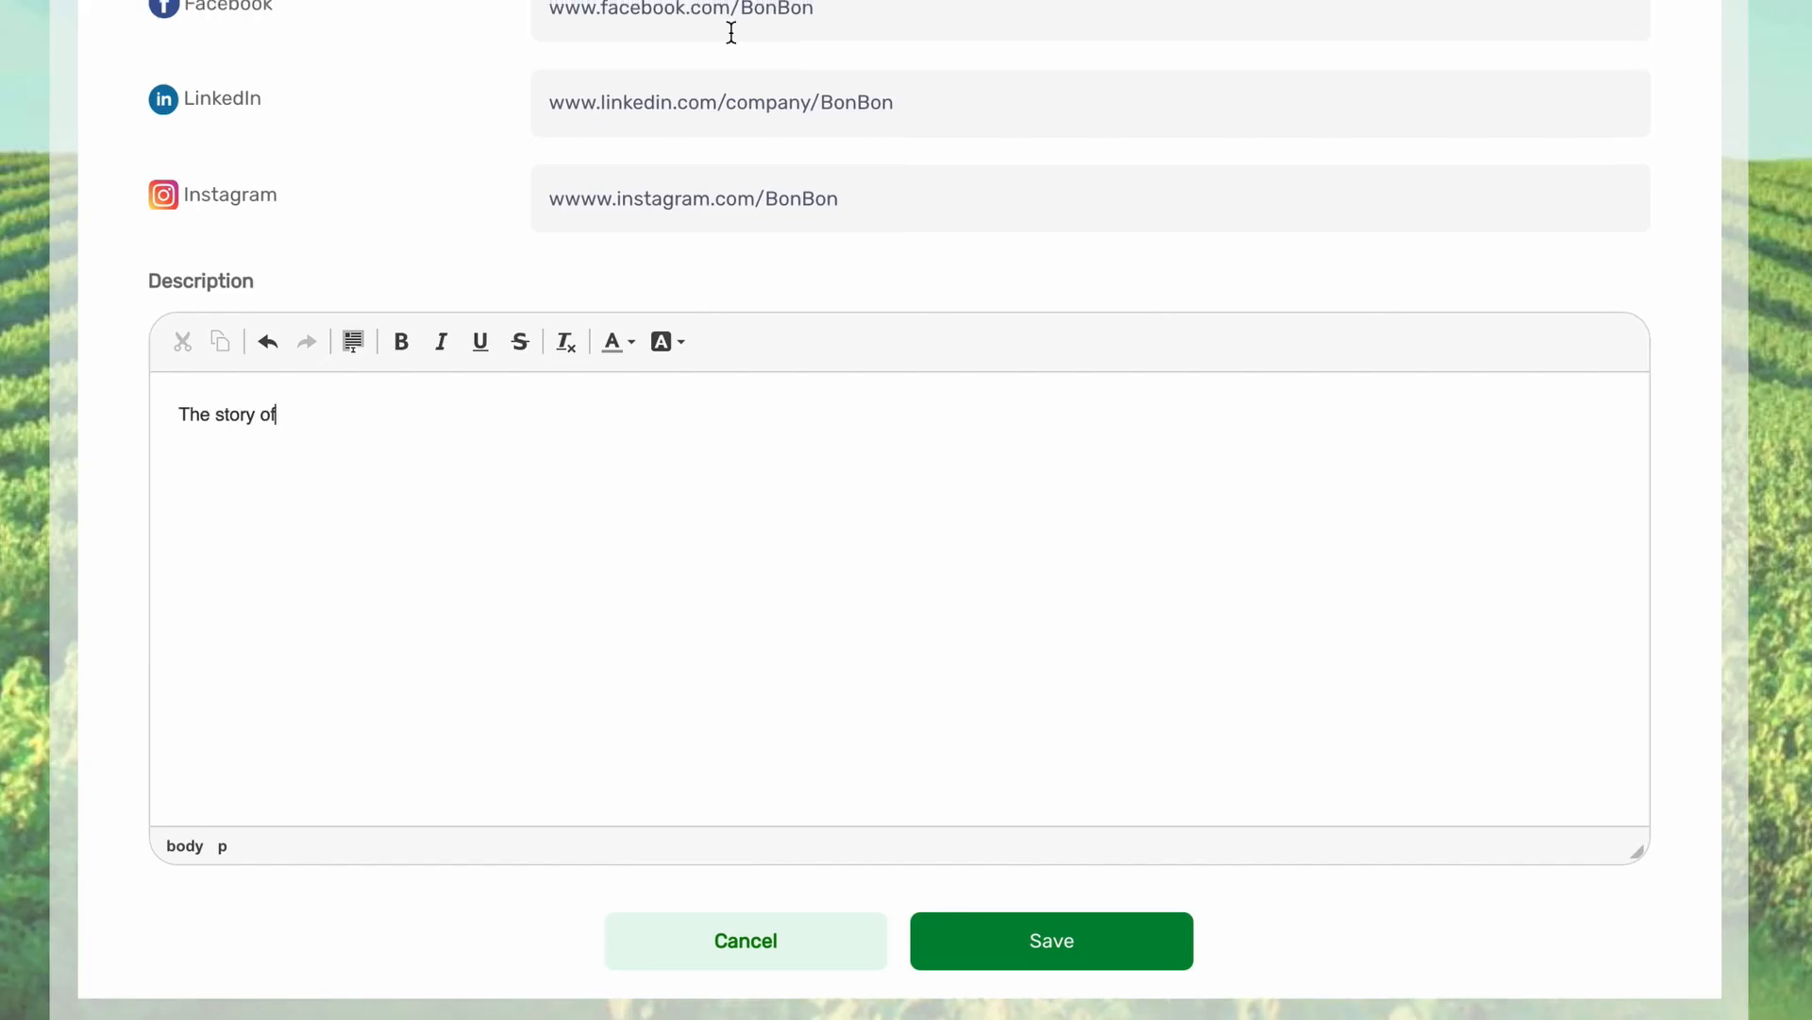
{"action": "left_click", "coordinate": [1048, 938]}
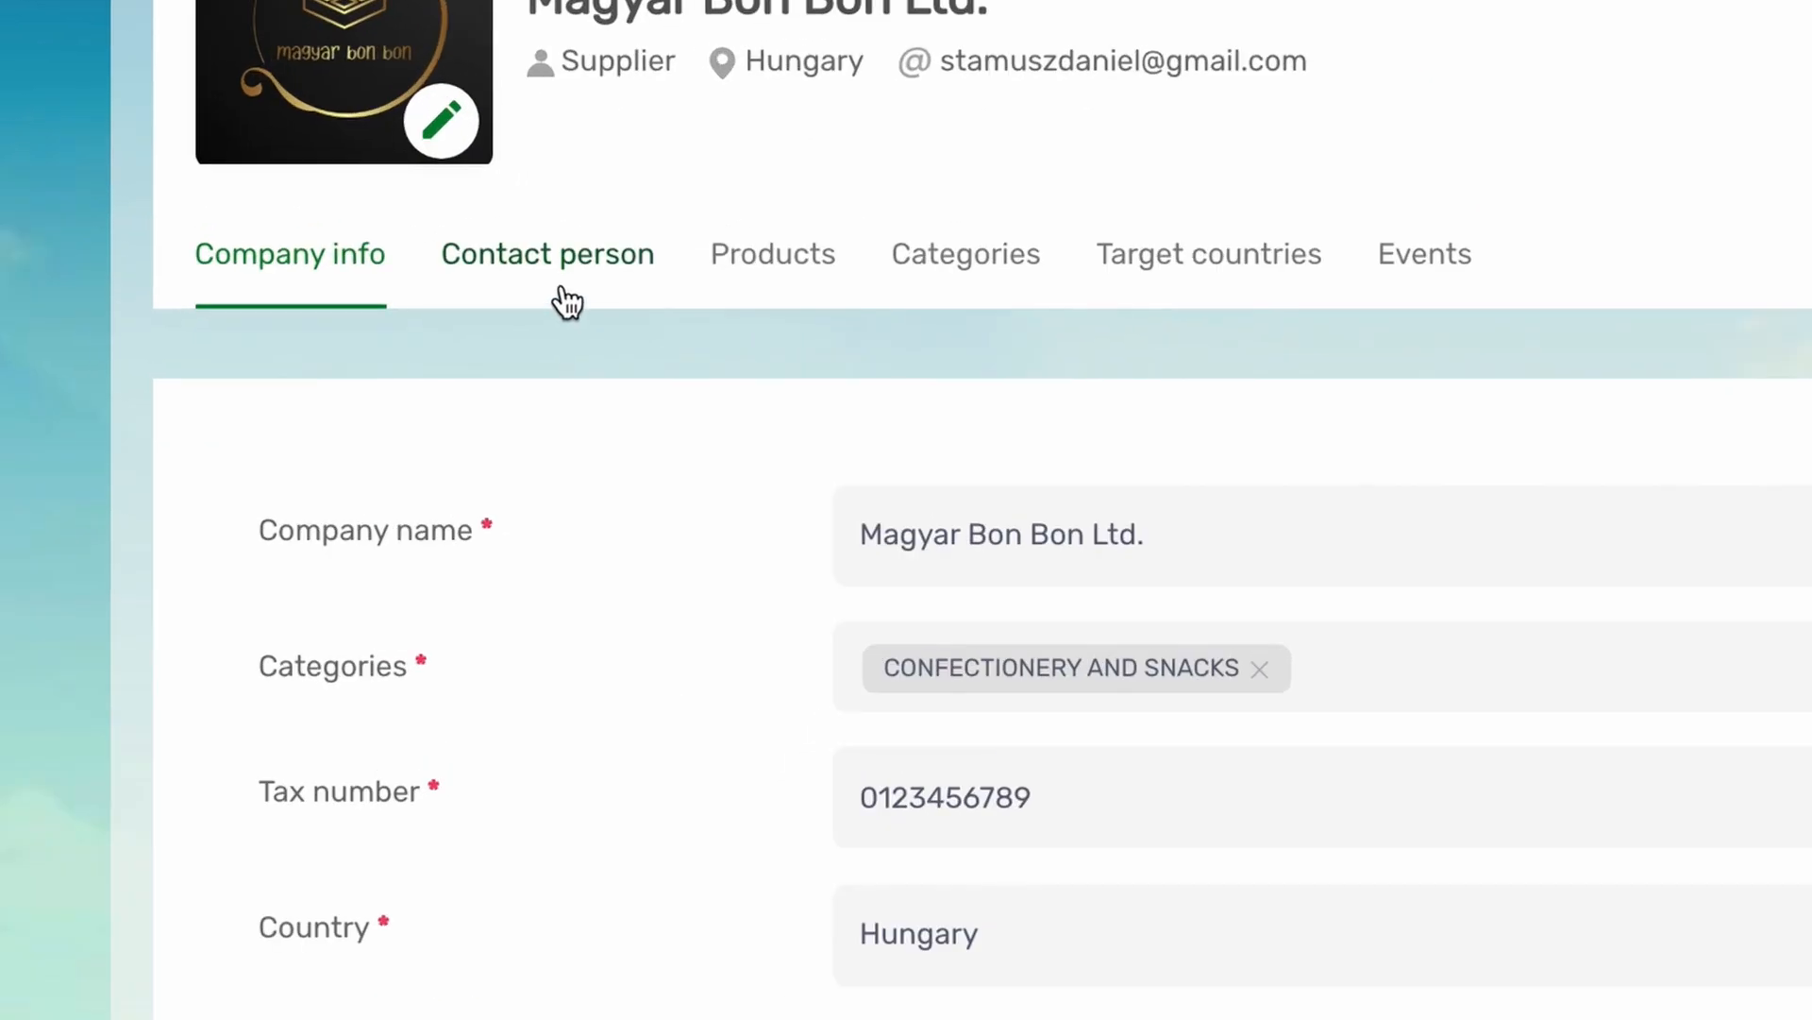
Upload a portrait photo for the contact person and save.
{"action": "left_click", "coordinate": [625, 331]}
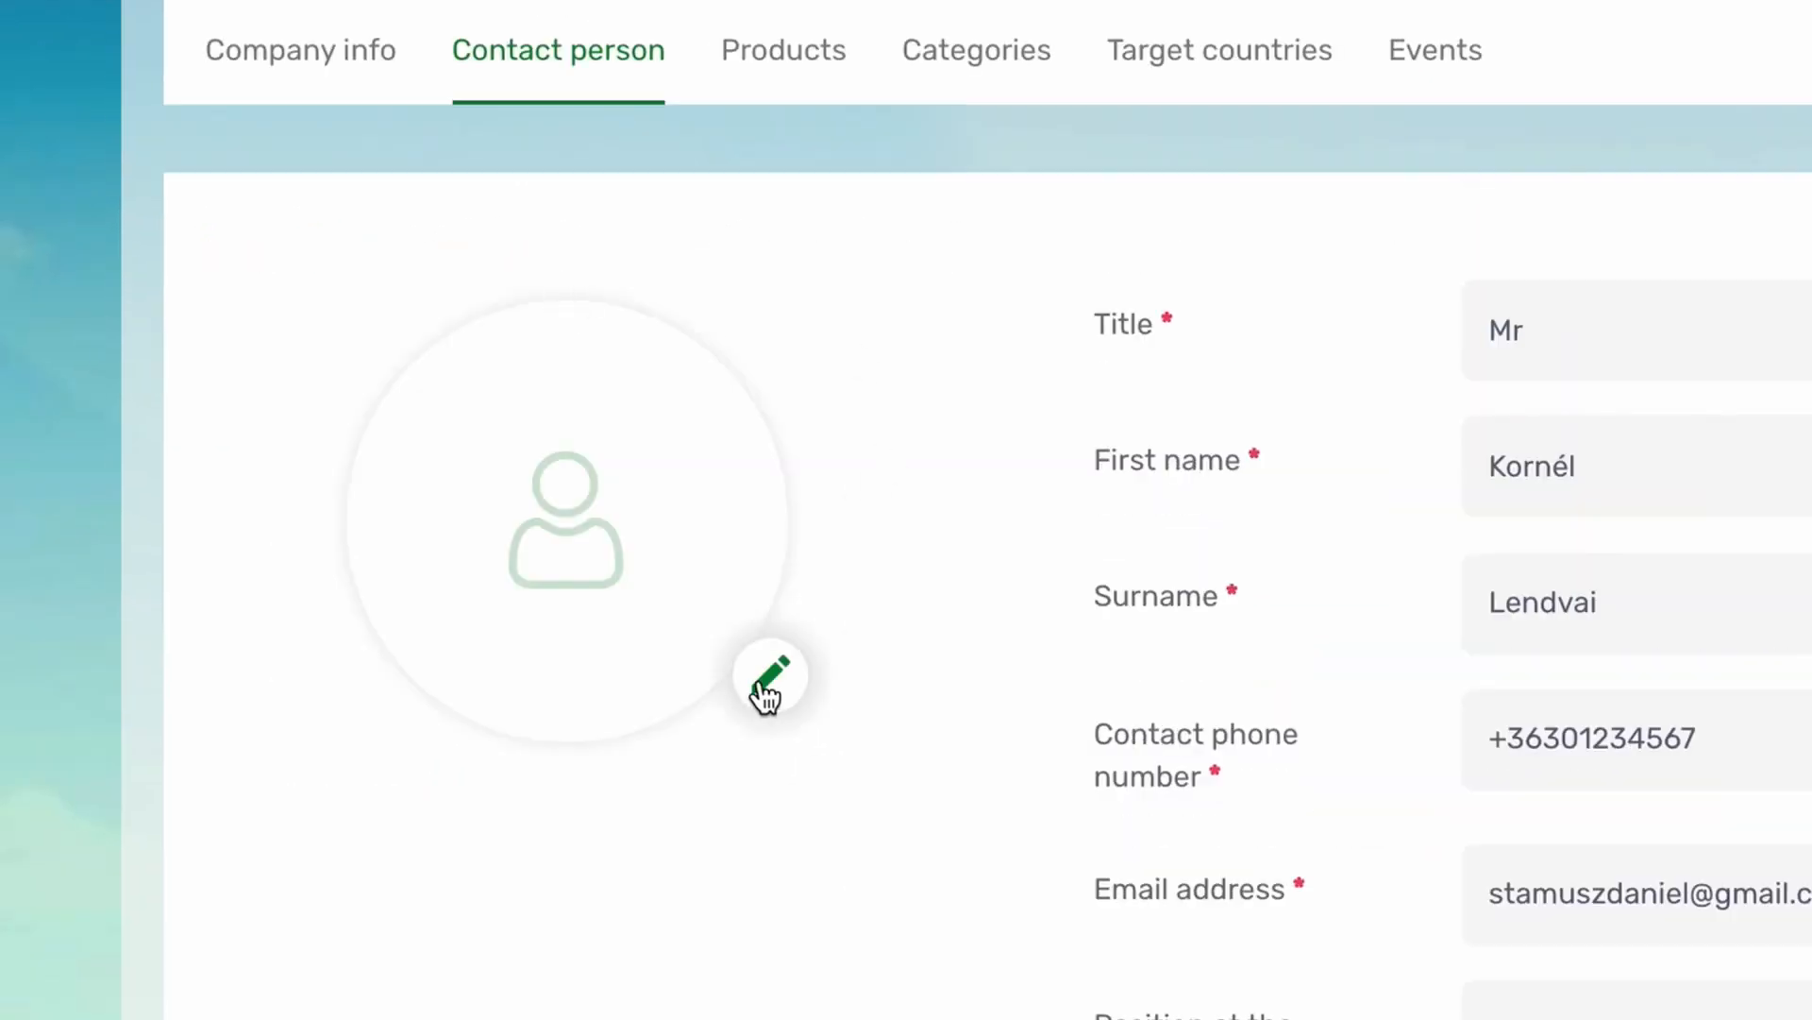
{"action": "left_click", "coordinate": [769, 682]}
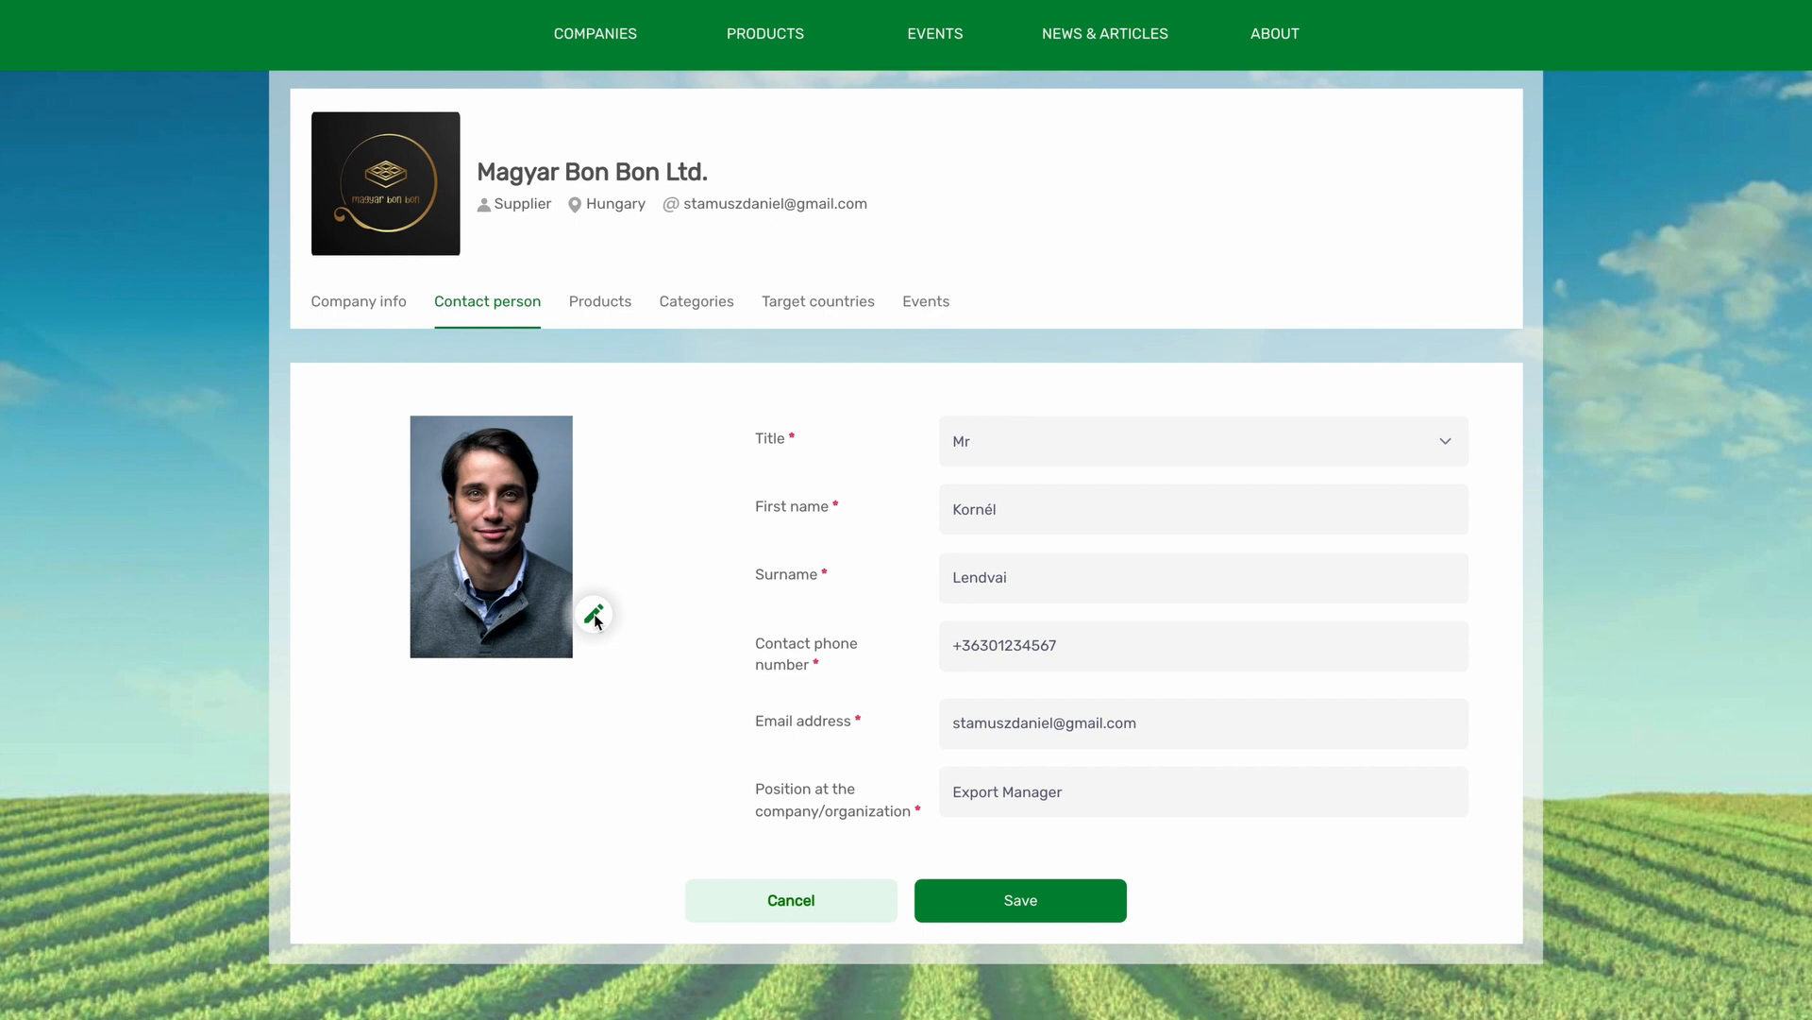
{"action": "left_click", "coordinate": [986, 899]}
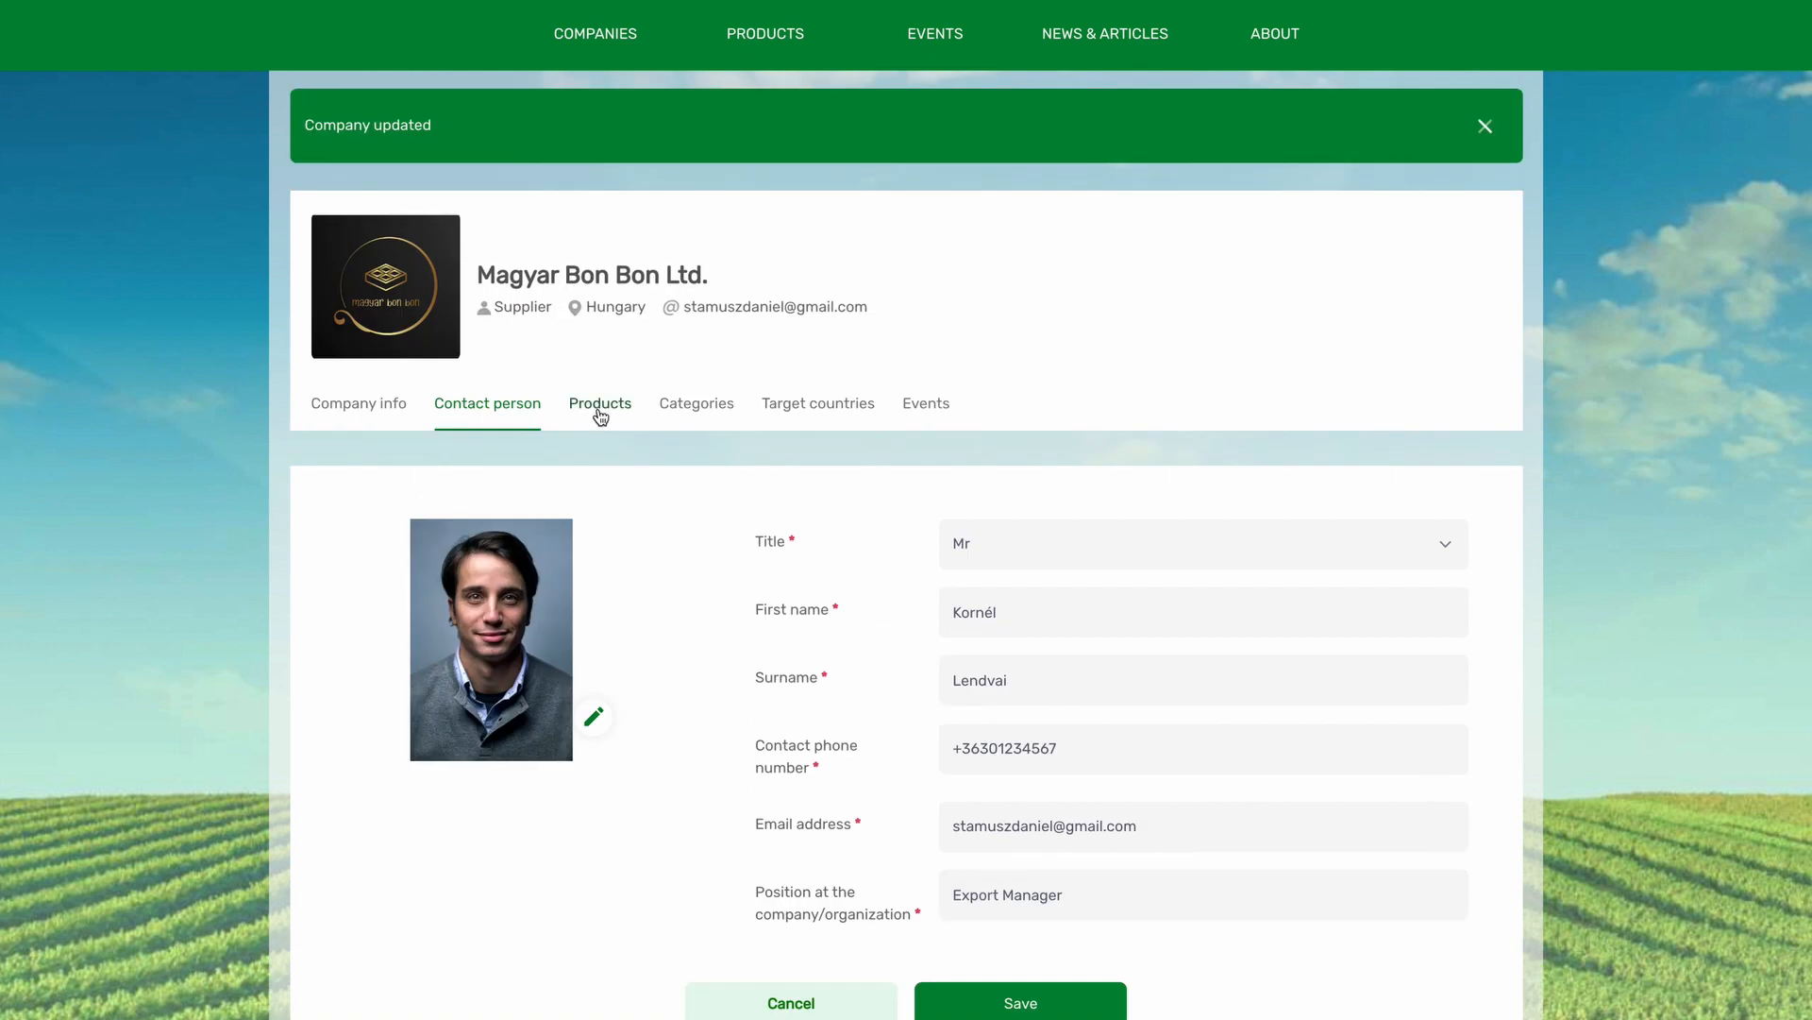
Start a new product with photo TERMEK_01.jpg and name Hungarian BonBon.
{"action": "left_click", "coordinate": [601, 416]}
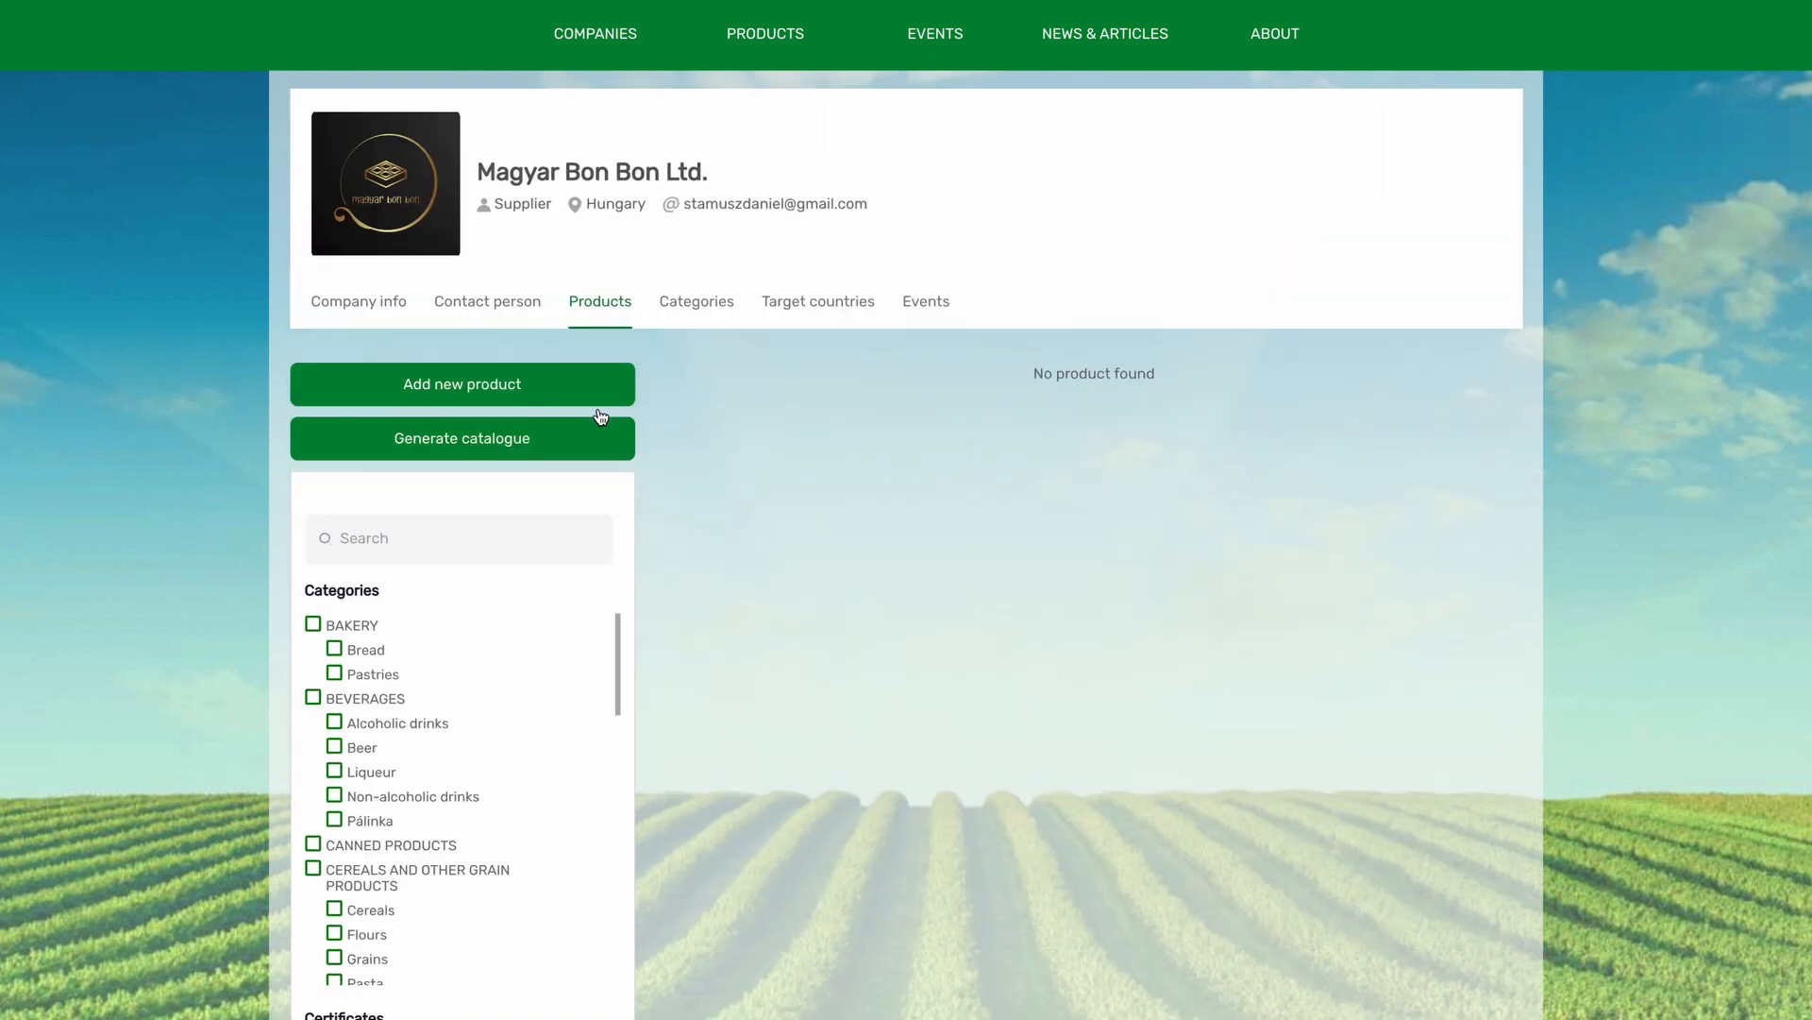
{"action": "left_click", "coordinate": [534, 383]}
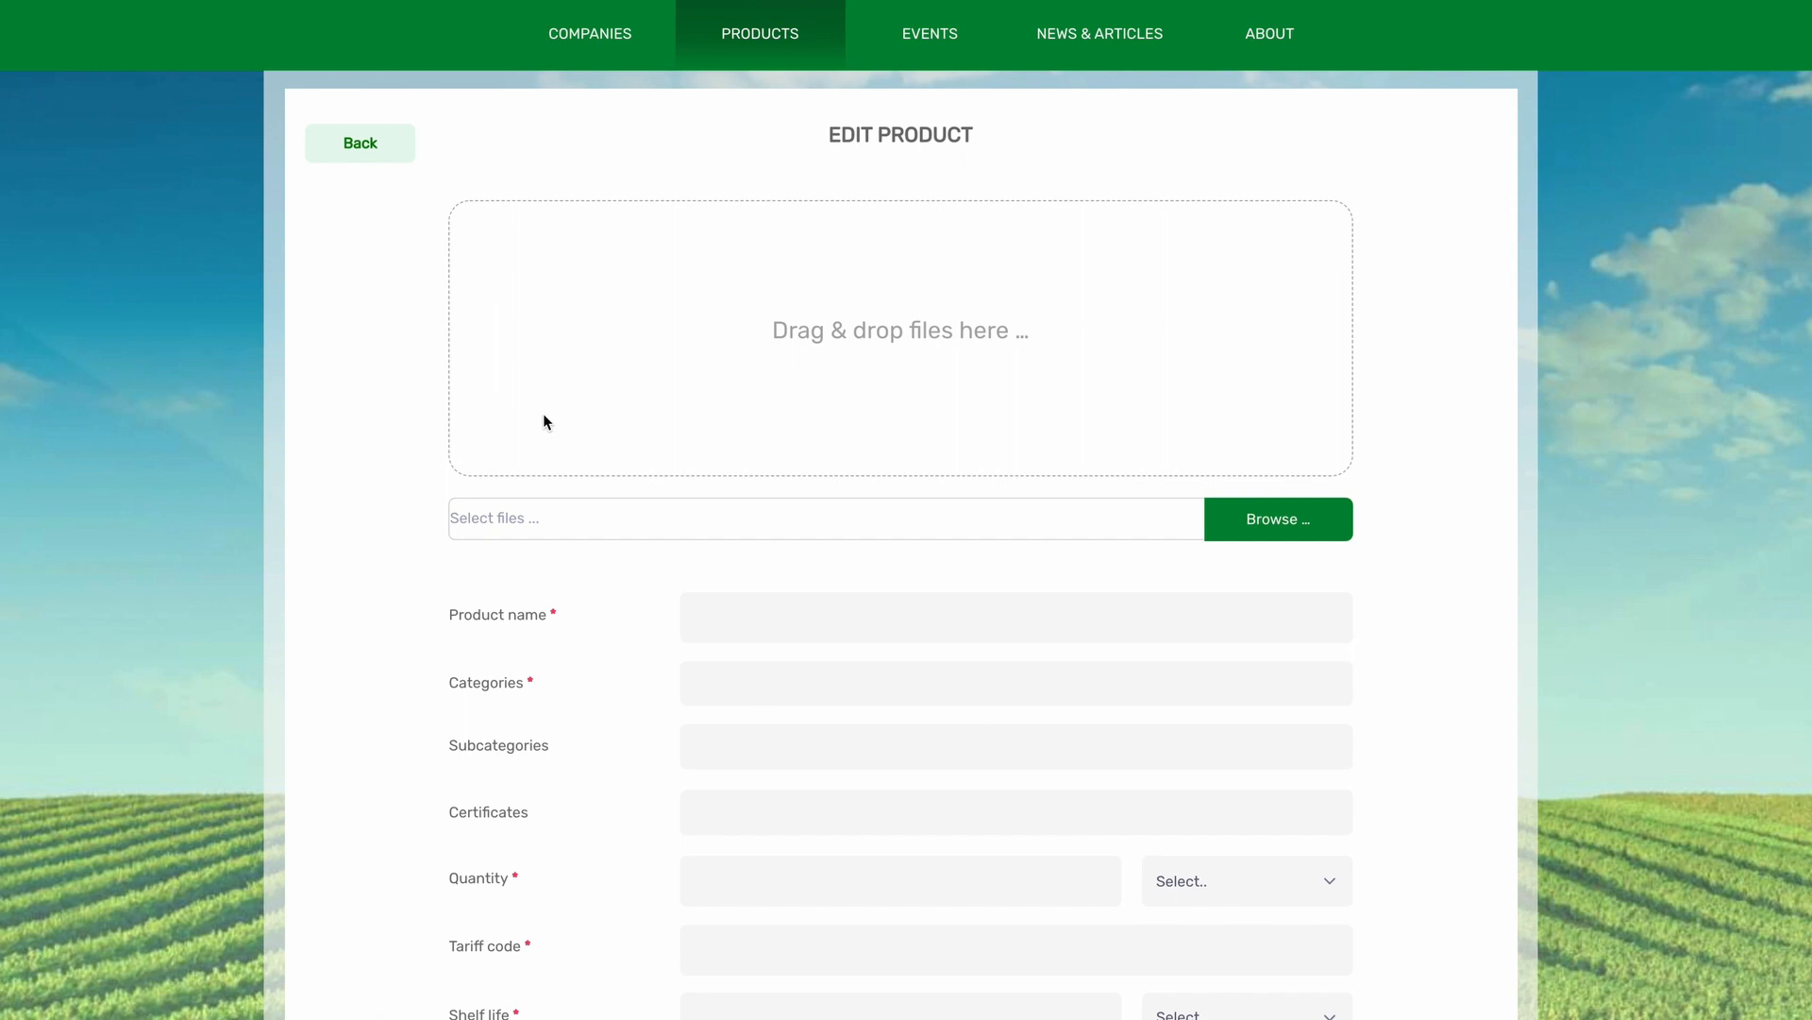
{"action": "left_click", "coordinate": [1269, 529]}
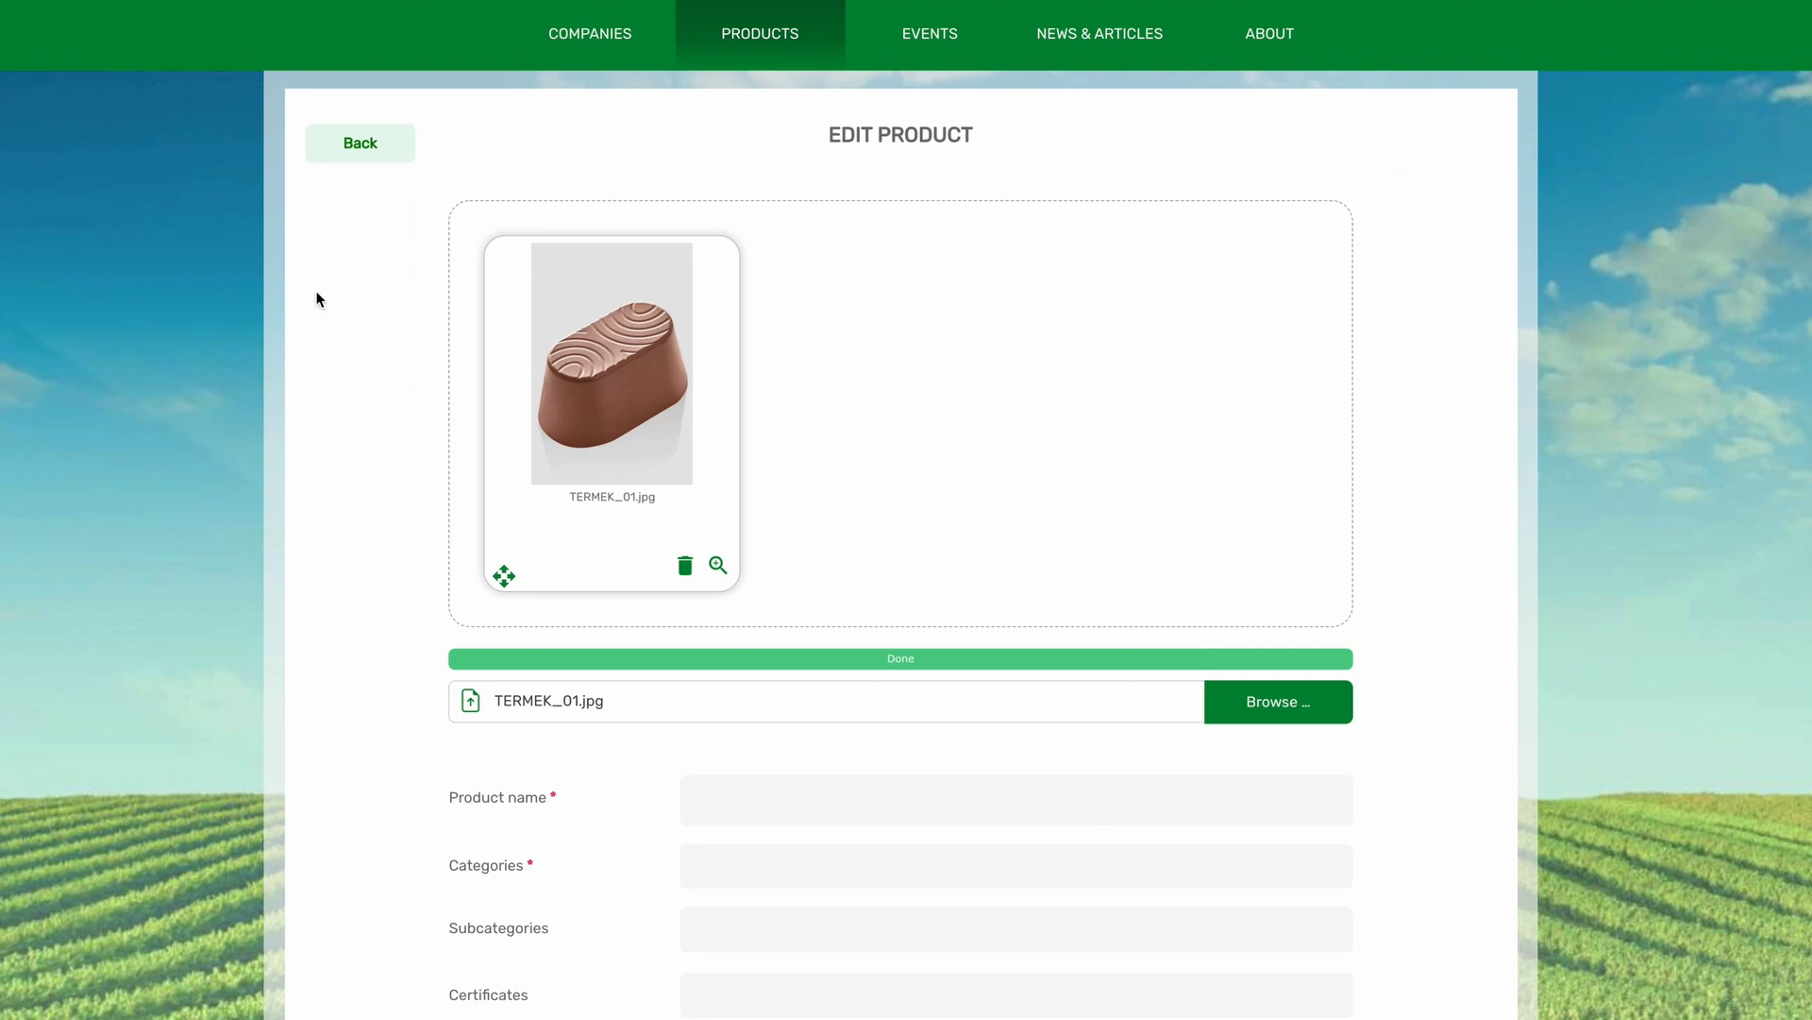
{"action": "left_click", "coordinate": [1025, 810]}
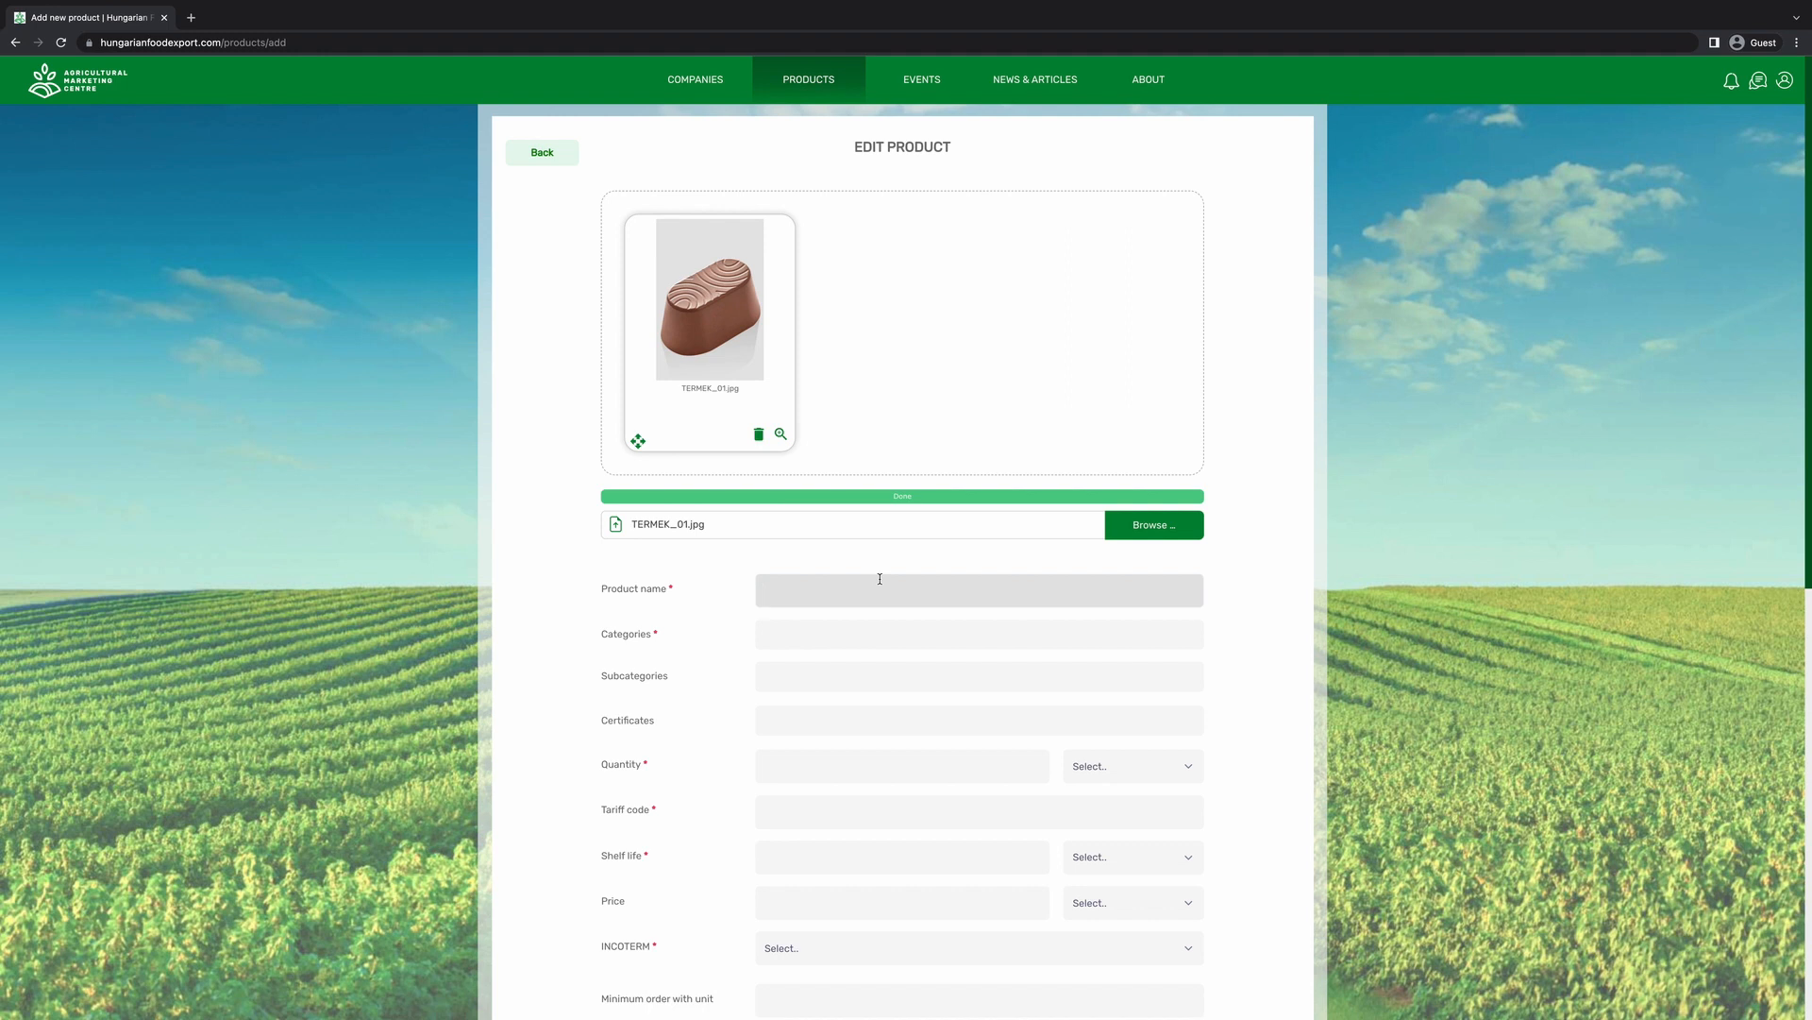
{"action": "type", "text": "Hungarian"}
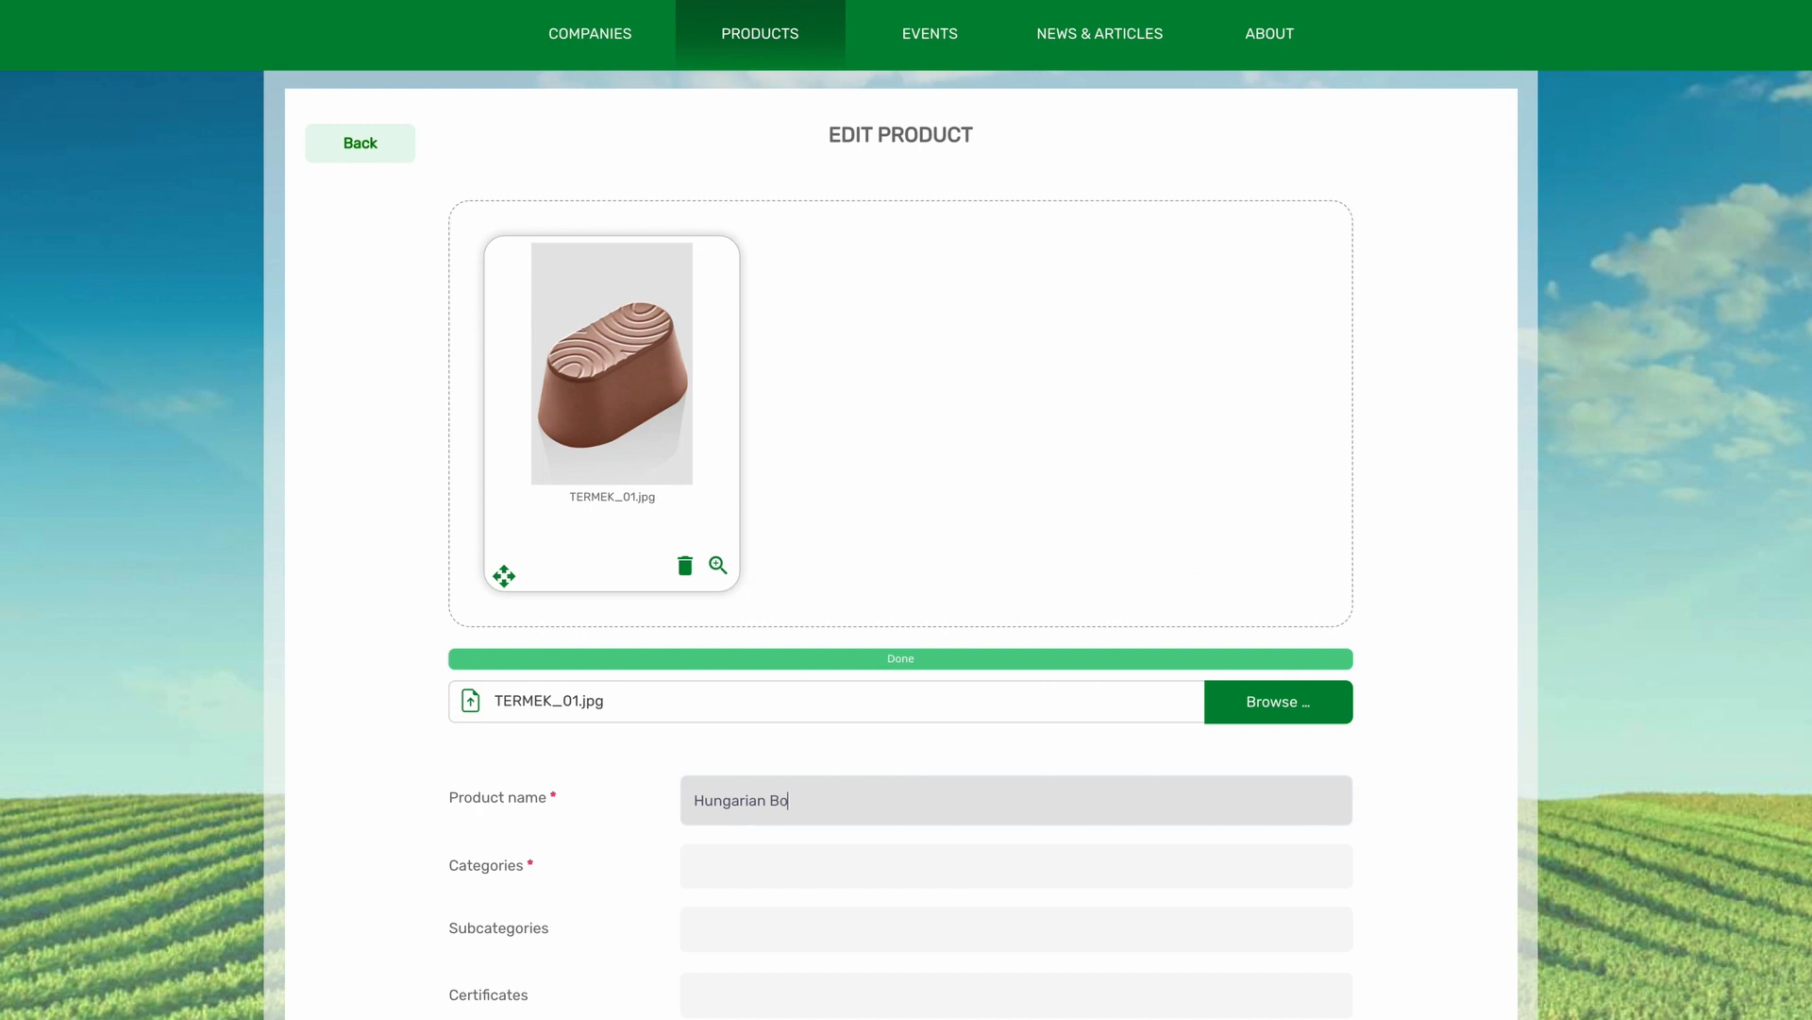
{"action": "type", "text": "nBon"}
Set category CONFECTIONERY AND SNACKS, subcategory Sweets and cookies, and certificates IFS and VEGAN.
{"action": "left_click", "coordinate": [840, 865]}
{"action": "scroll", "coordinate": [821, 667], "scroll_direction": "down", "scroll_amount": 5}
{"action": "left_click", "coordinate": [759, 667]}
{"action": "left_click", "coordinate": [727, 472]}
{"action": "left_click", "coordinate": [752, 565]}
{"action": "left_click", "coordinate": [732, 535]}
{"action": "left_click", "coordinate": [717, 756]}
{"action": "scroll", "coordinate": [744, 803], "scroll_direction": "down", "scroll_amount": 3}
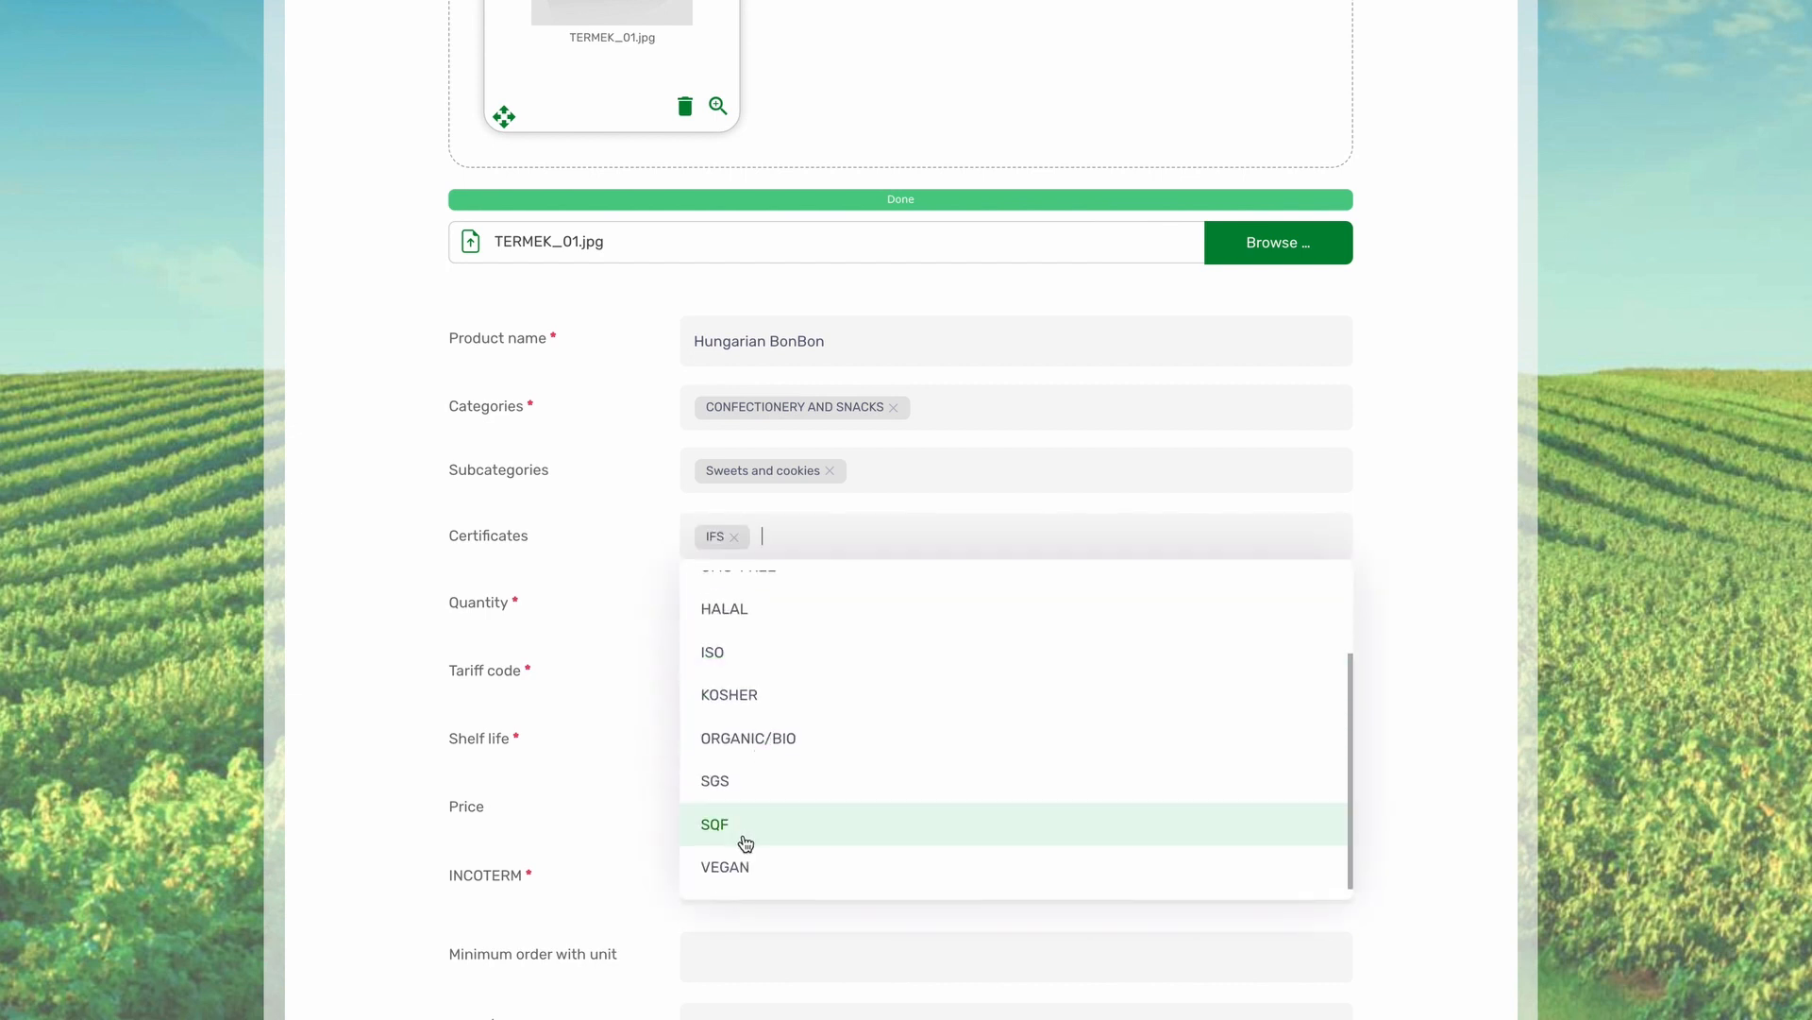
{"action": "left_click", "coordinate": [743, 861]}
{"action": "left_click", "coordinate": [752, 607]}
{"action": "type", "text": "20"}
{"action": "left_click", "coordinate": [1206, 623]}
{"action": "left_click", "coordinate": [1168, 708]}
{"action": "left_click", "coordinate": [694, 672]}
{"action": "type", "text": "0123456789"}
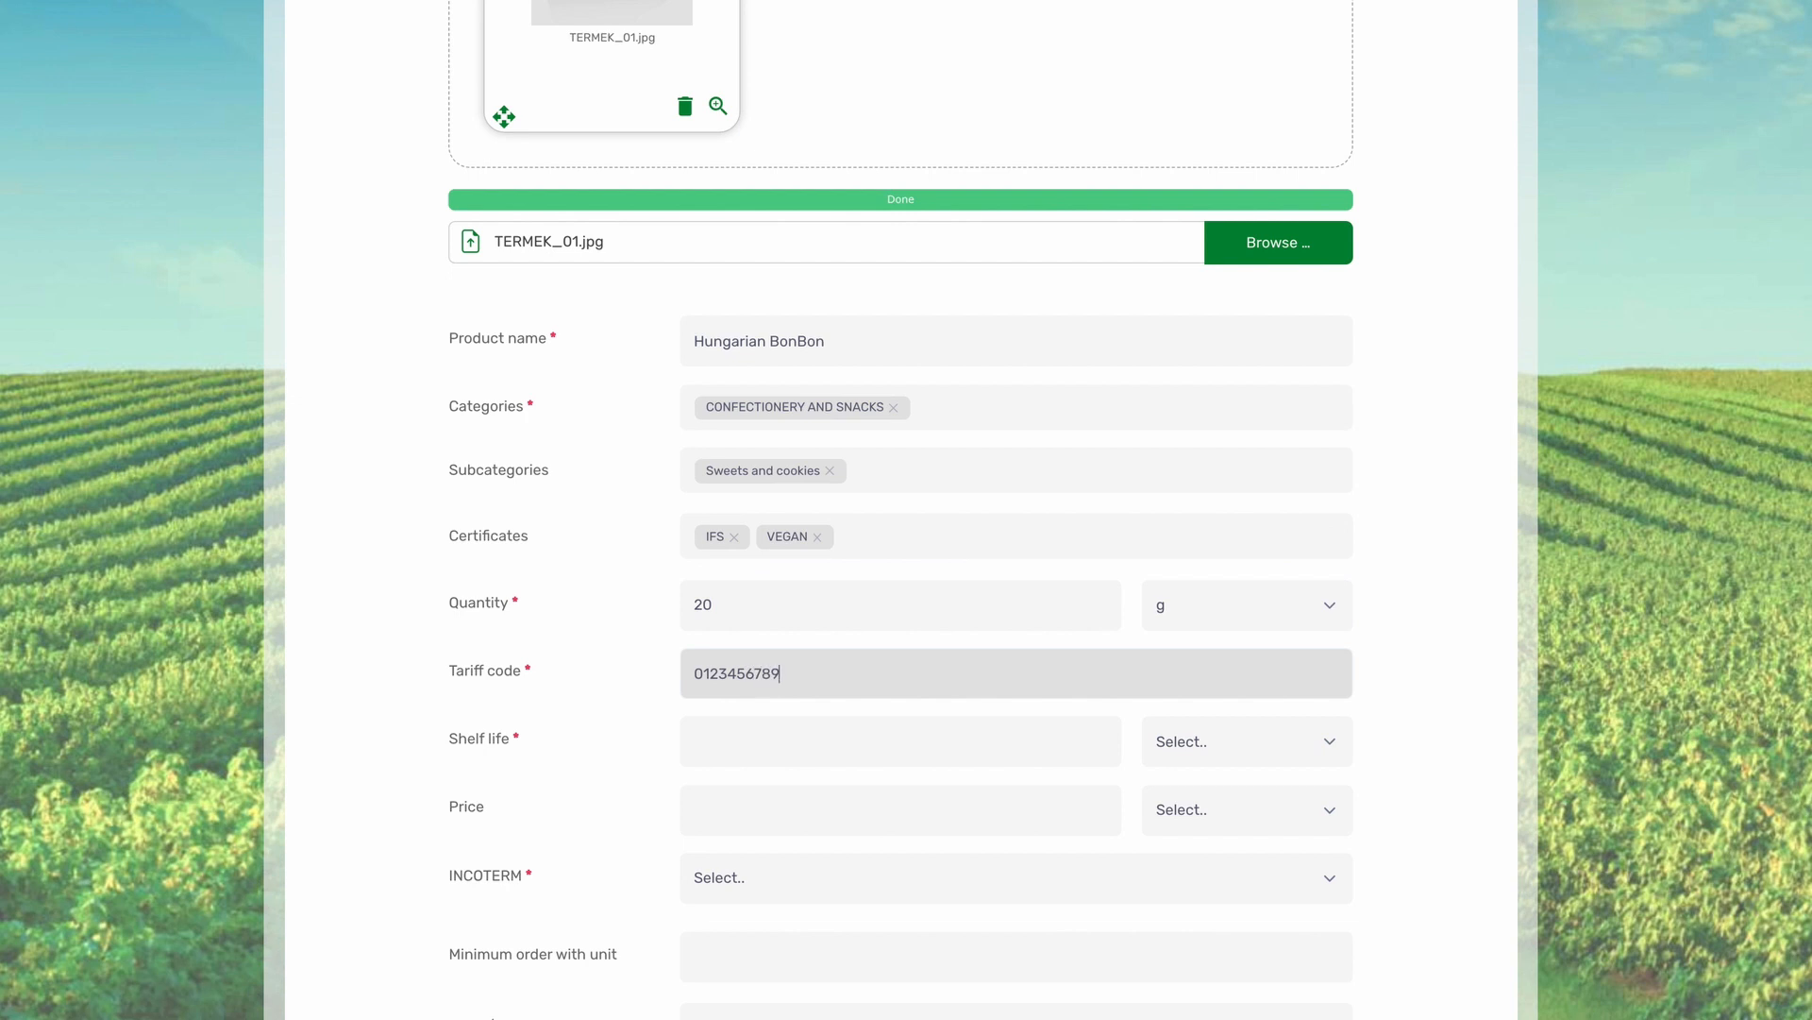
{"action": "left_click", "coordinate": [705, 735]}
{"action": "type", "text": "1"}
{"action": "left_click", "coordinate": [1227, 750]}
{"action": "left_click", "coordinate": [1180, 932]}
Choose EXW as the INCOTERM, add the short catalogue description, and save the product.
{"action": "scroll", "coordinate": [955, 737], "scroll_direction": "down", "scroll_amount": 2}
{"action": "left_click", "coordinate": [772, 663]}
{"action": "scroll", "coordinate": [793, 753], "scroll_direction": "down", "scroll_amount": 3}
{"action": "left_click", "coordinate": [755, 911]}
{"action": "scroll", "coordinate": [632, 754], "scroll_direction": "down", "scroll_amount": 6}
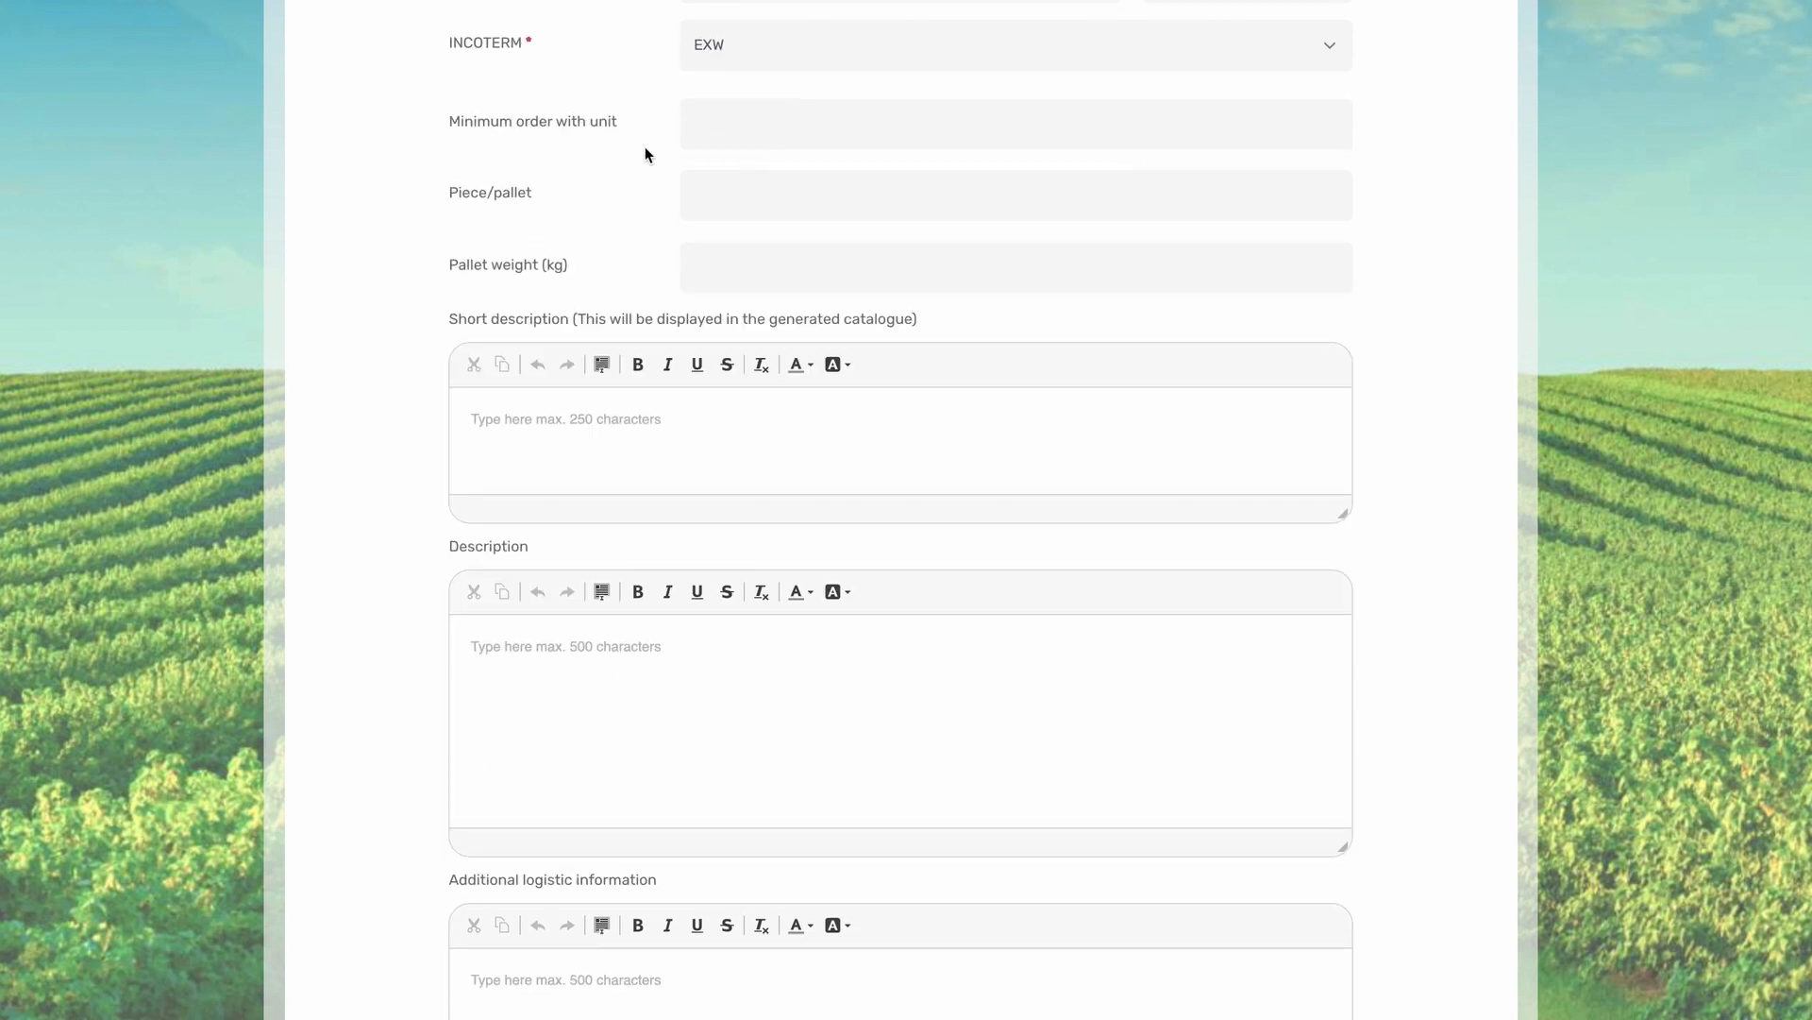
{"action": "scroll", "coordinate": [725, 423], "scroll_direction": "down", "scroll_amount": 1}
{"action": "scroll", "coordinate": [725, 429], "scroll_direction": "down", "scroll_amount": 1}
{"action": "scroll", "coordinate": [725, 430], "scroll_direction": "down", "scroll_amount": 1}
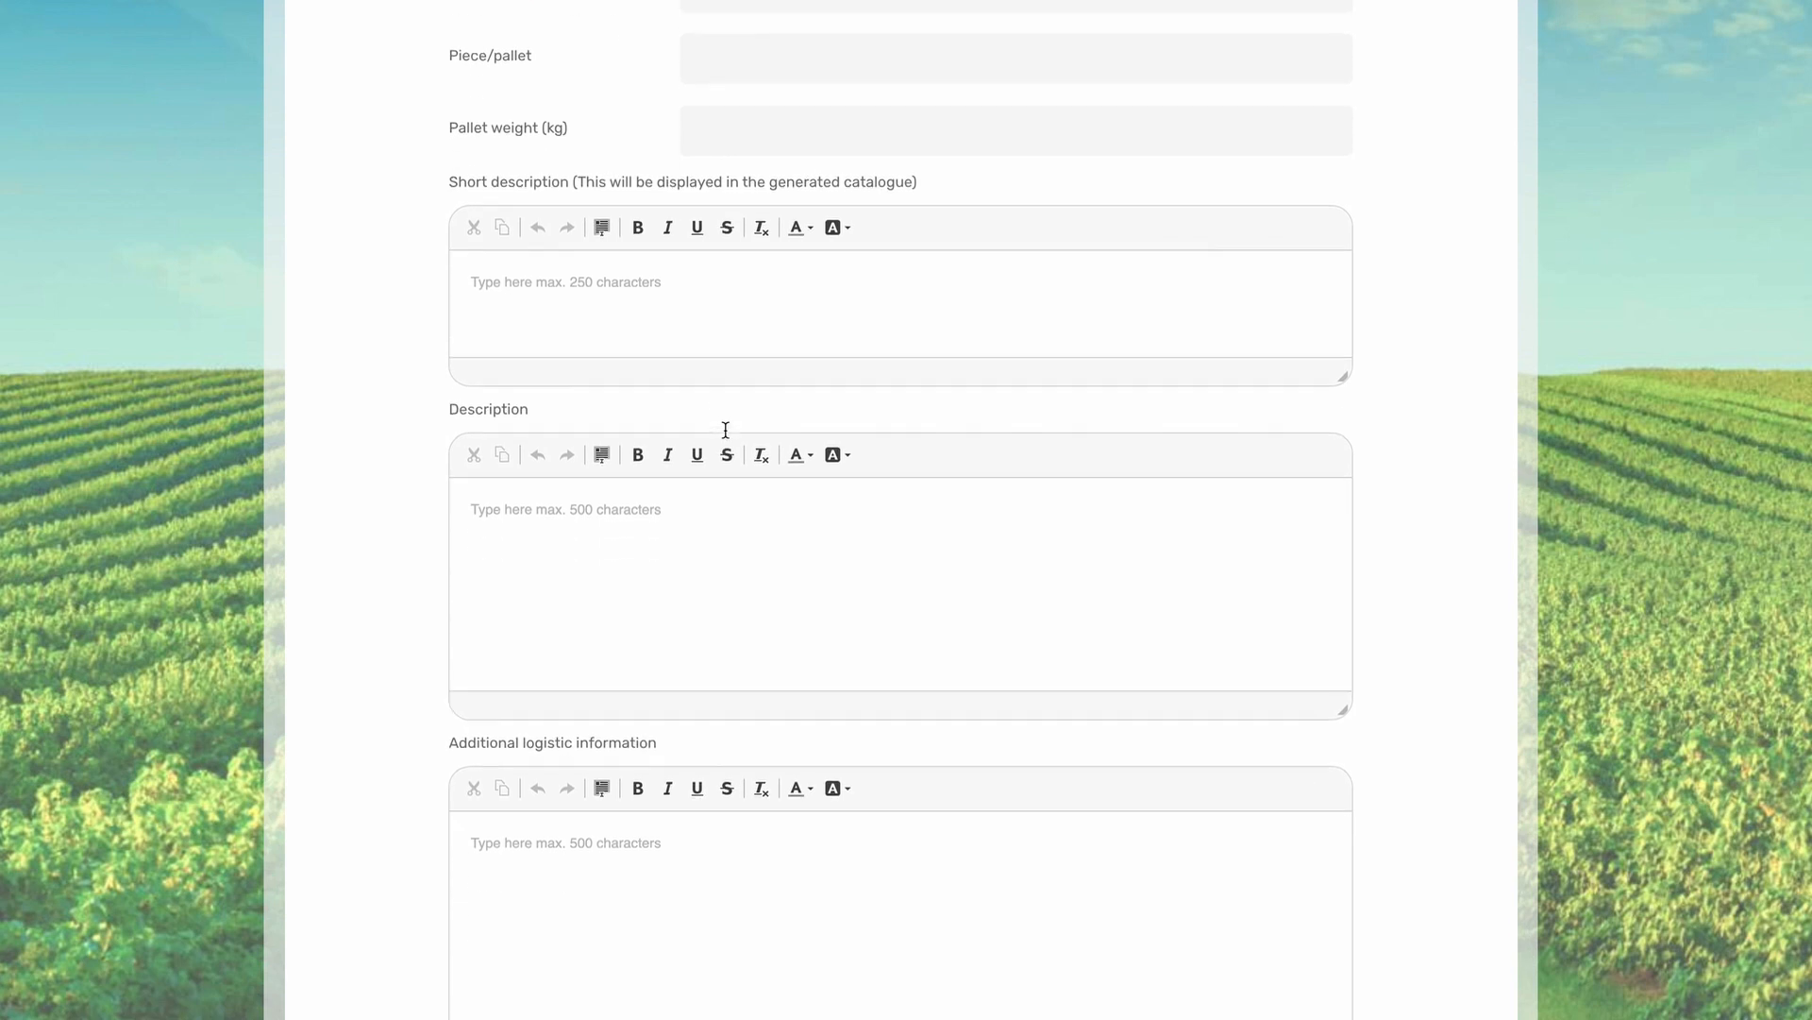
{"action": "scroll", "coordinate": [723, 456], "scroll_direction": "down", "scroll_amount": 3}
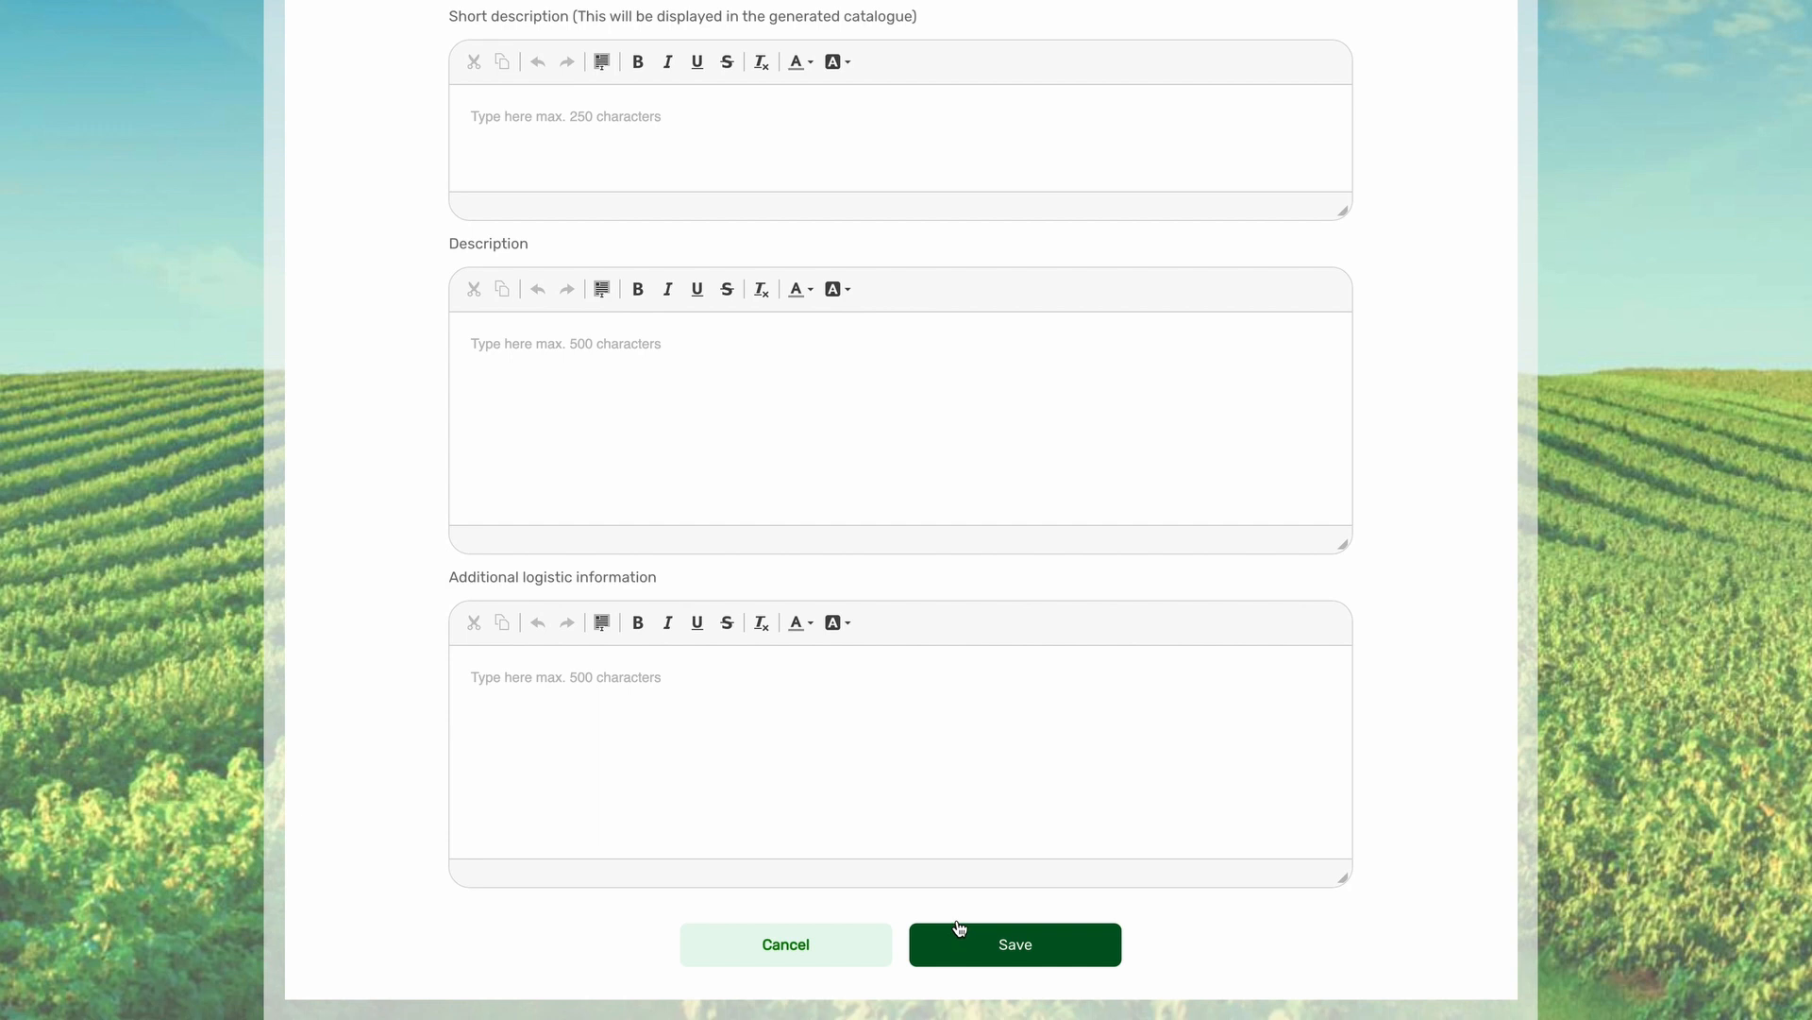
{"action": "left_click", "coordinate": [540, 156]}
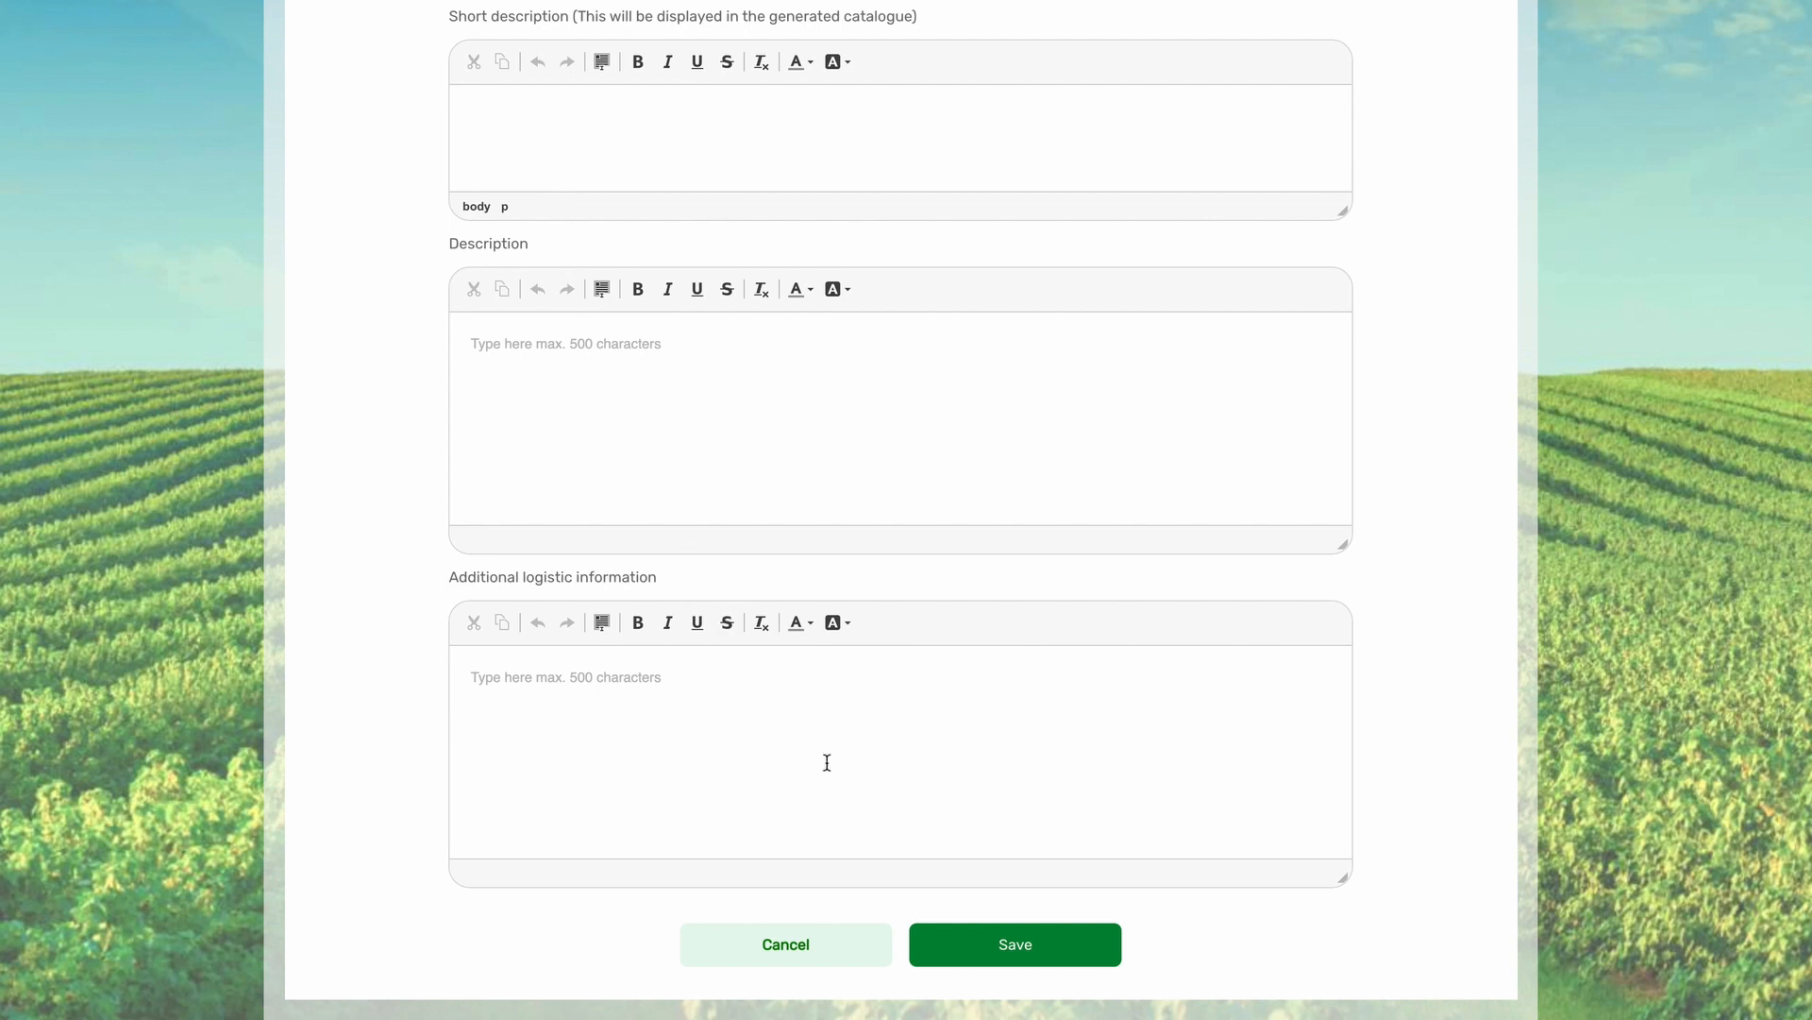
{"action": "left_click", "coordinate": [986, 958]}
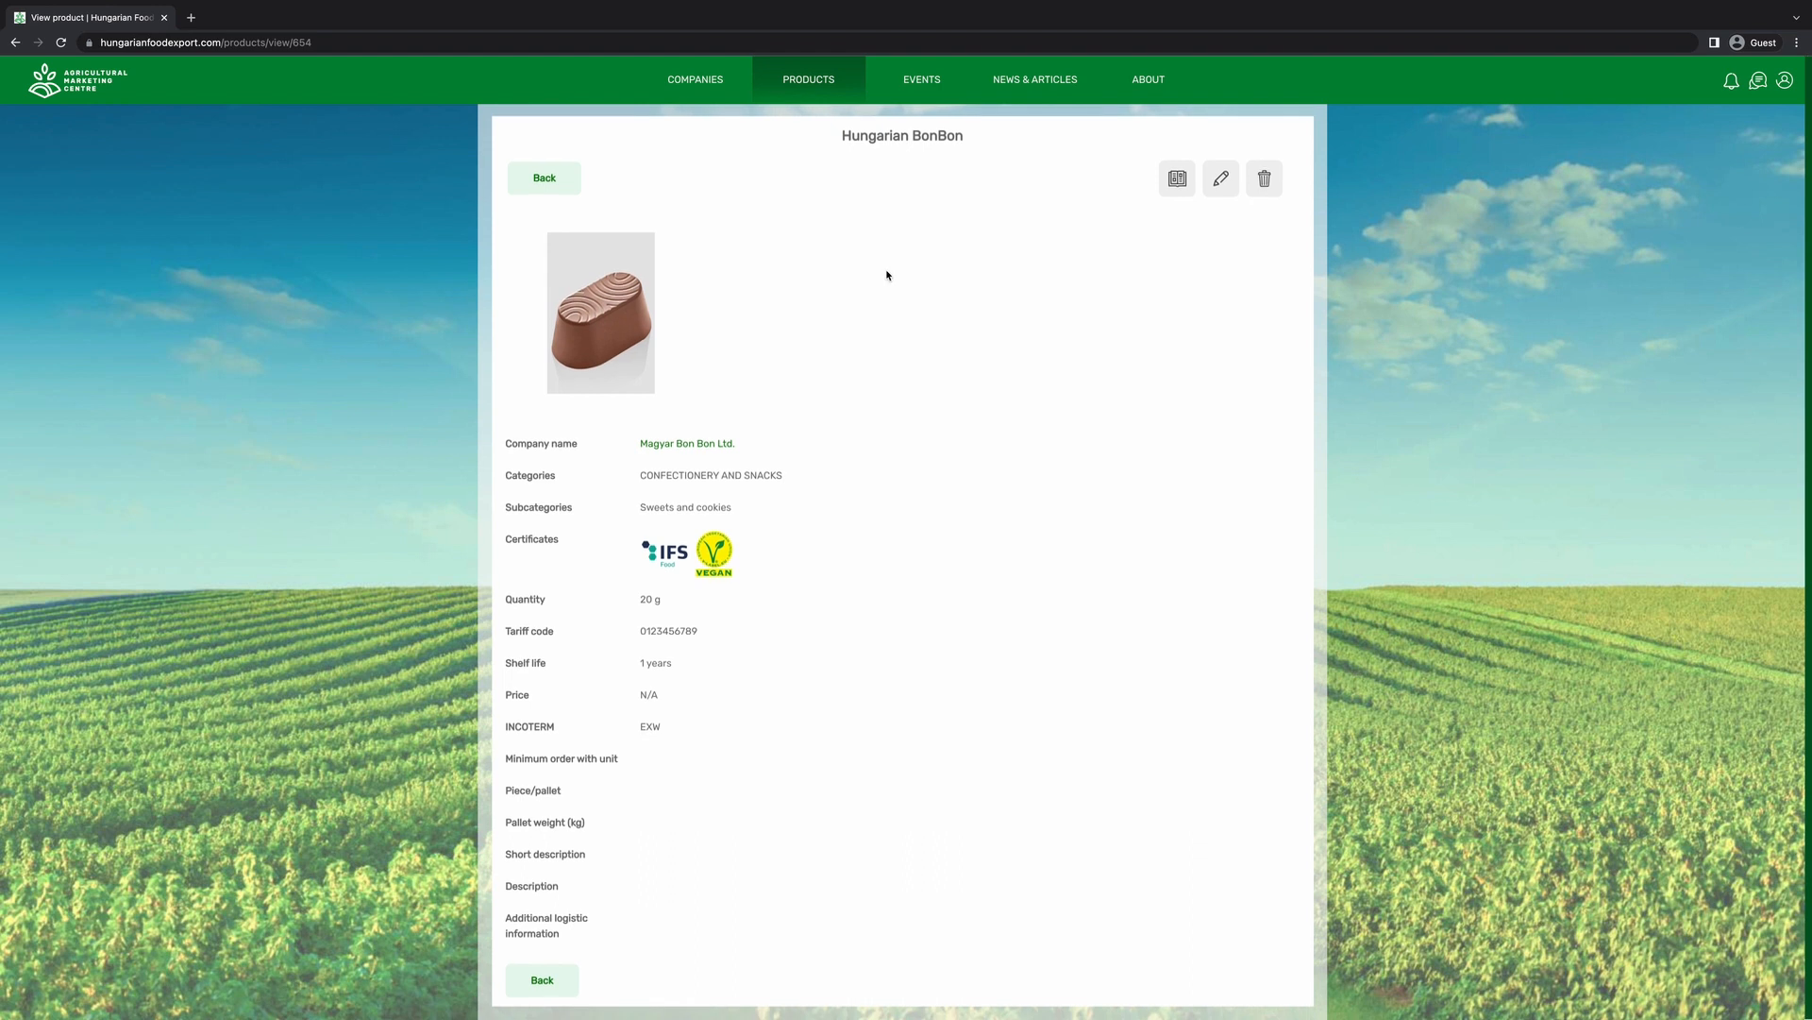
Back in the product list, generate the catalogue PDF and scroll through its pages.
{"action": "left_click", "coordinate": [534, 189]}
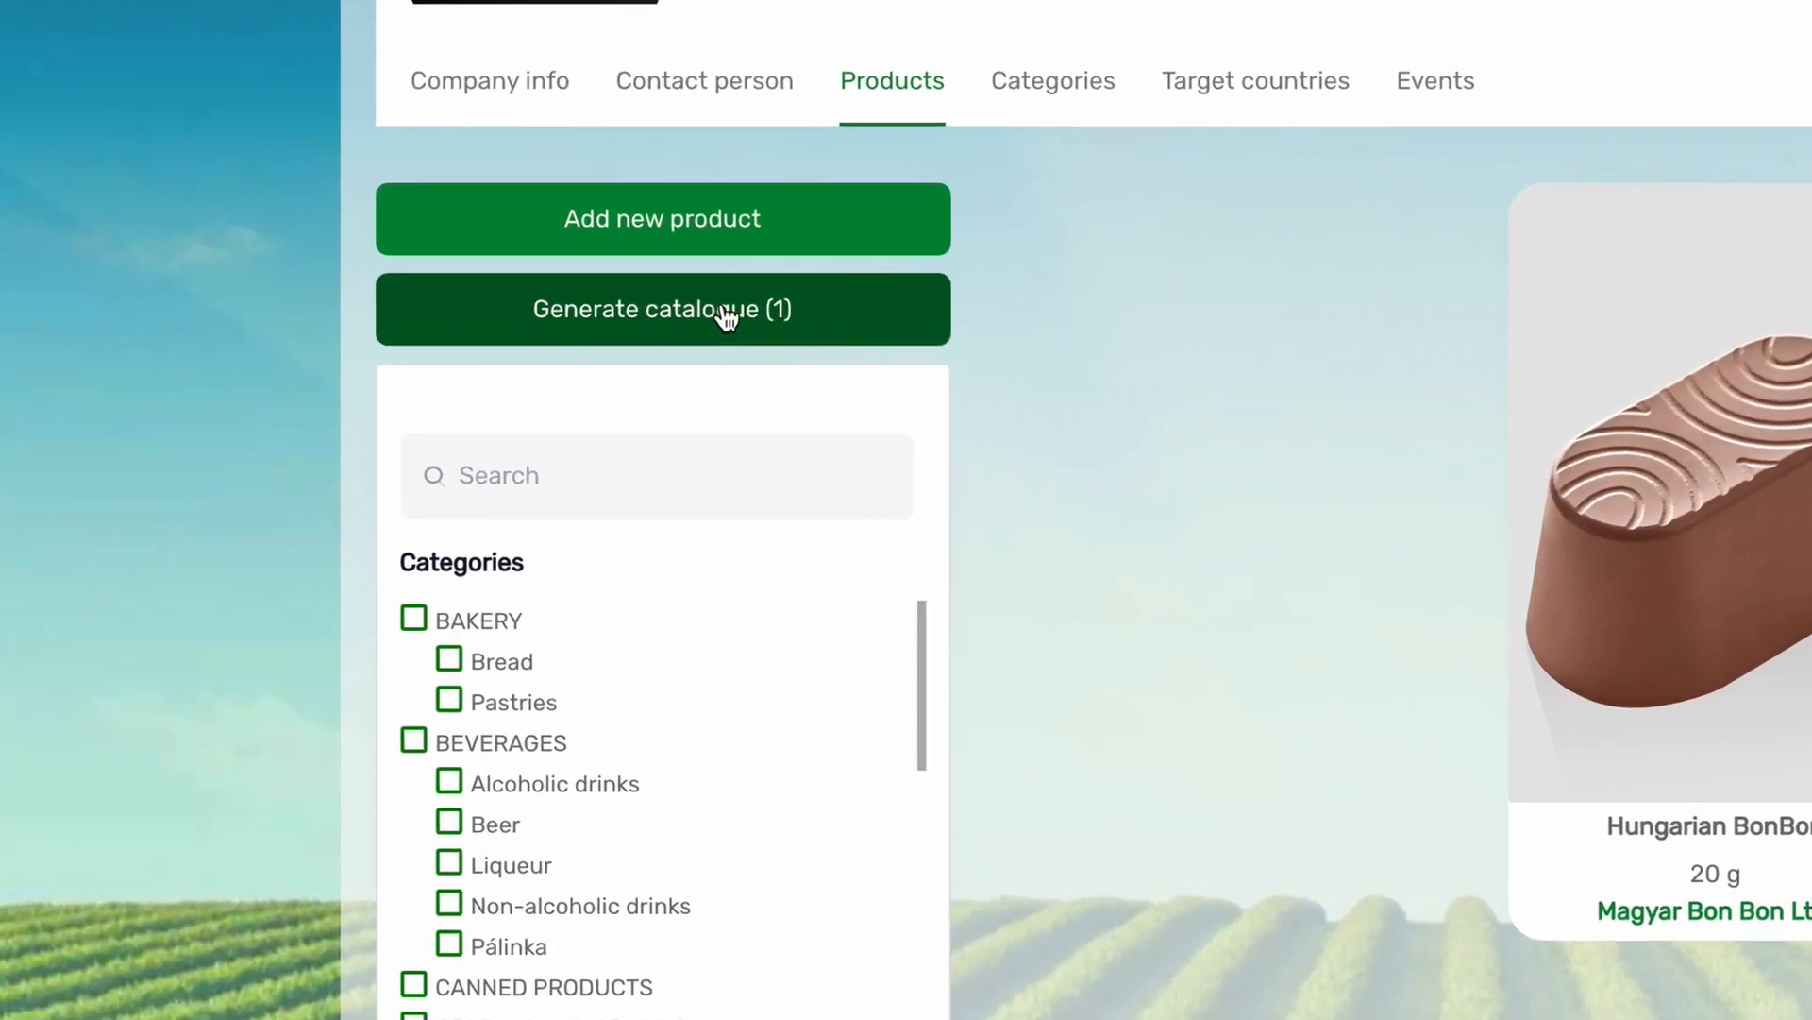
{"action": "left_click", "coordinate": [696, 312]}
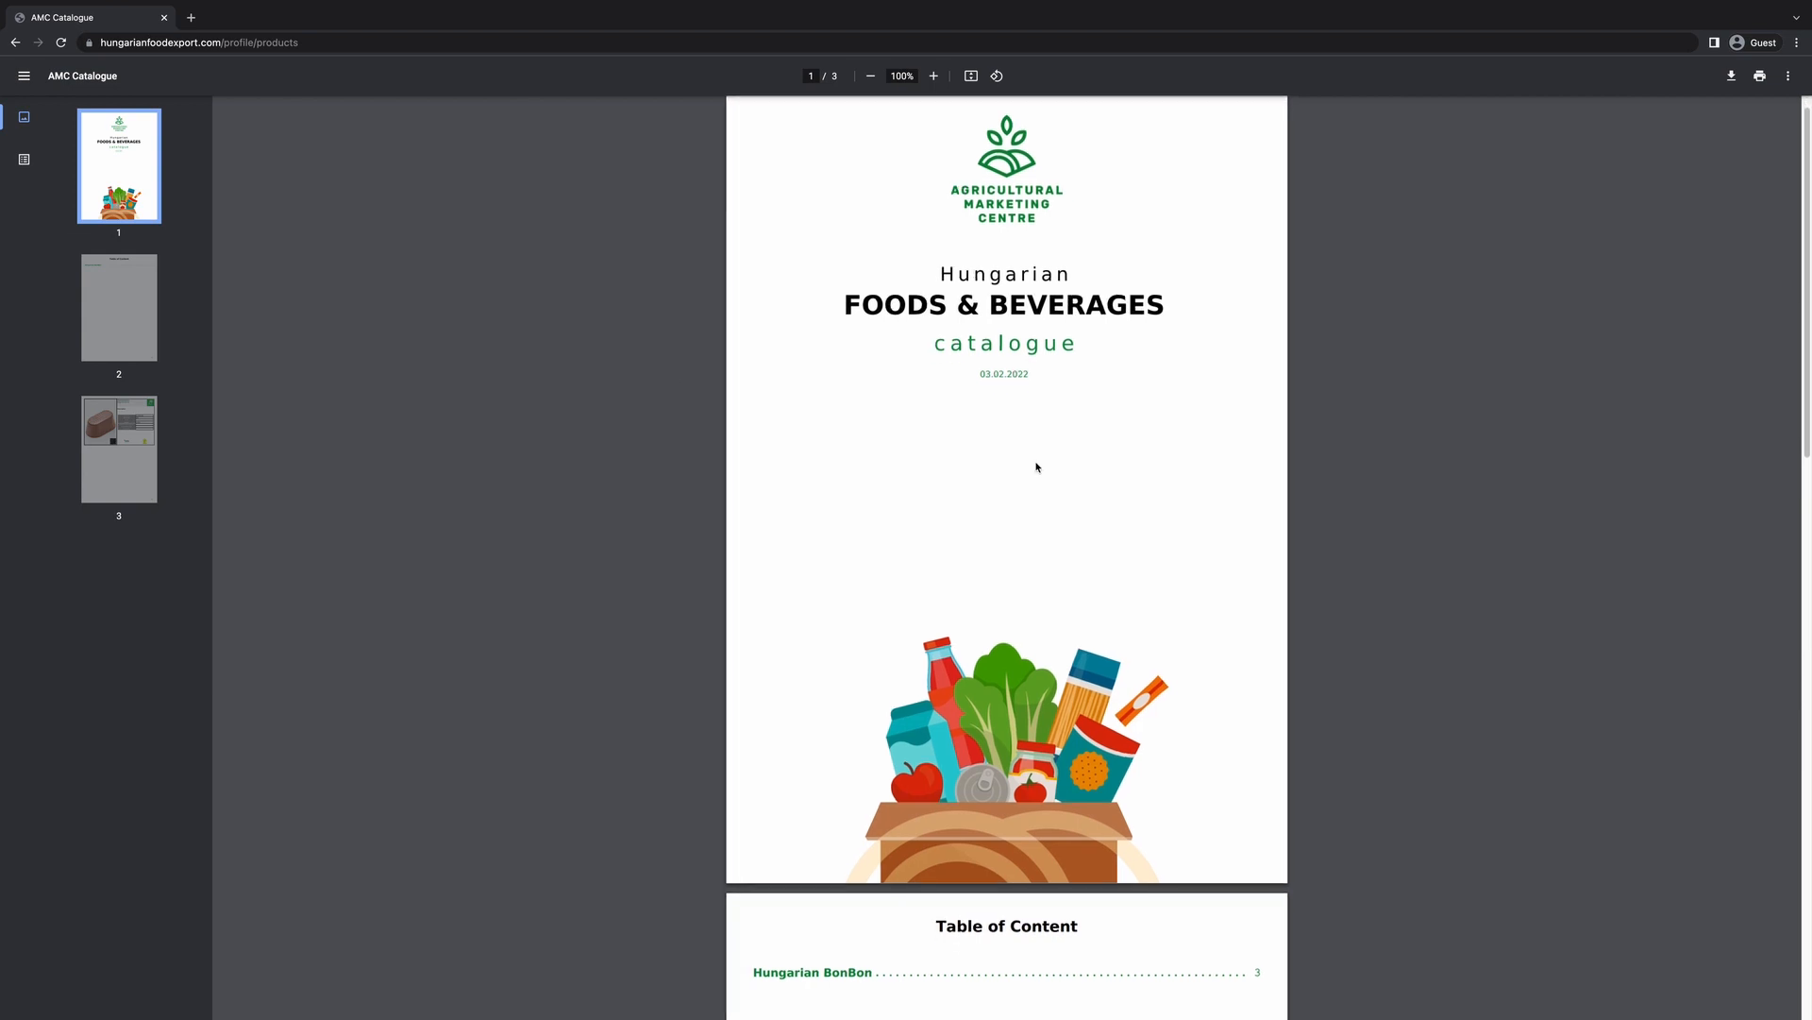
{"action": "scroll", "coordinate": [1036, 467], "scroll_direction": "down", "scroll_amount": 10}
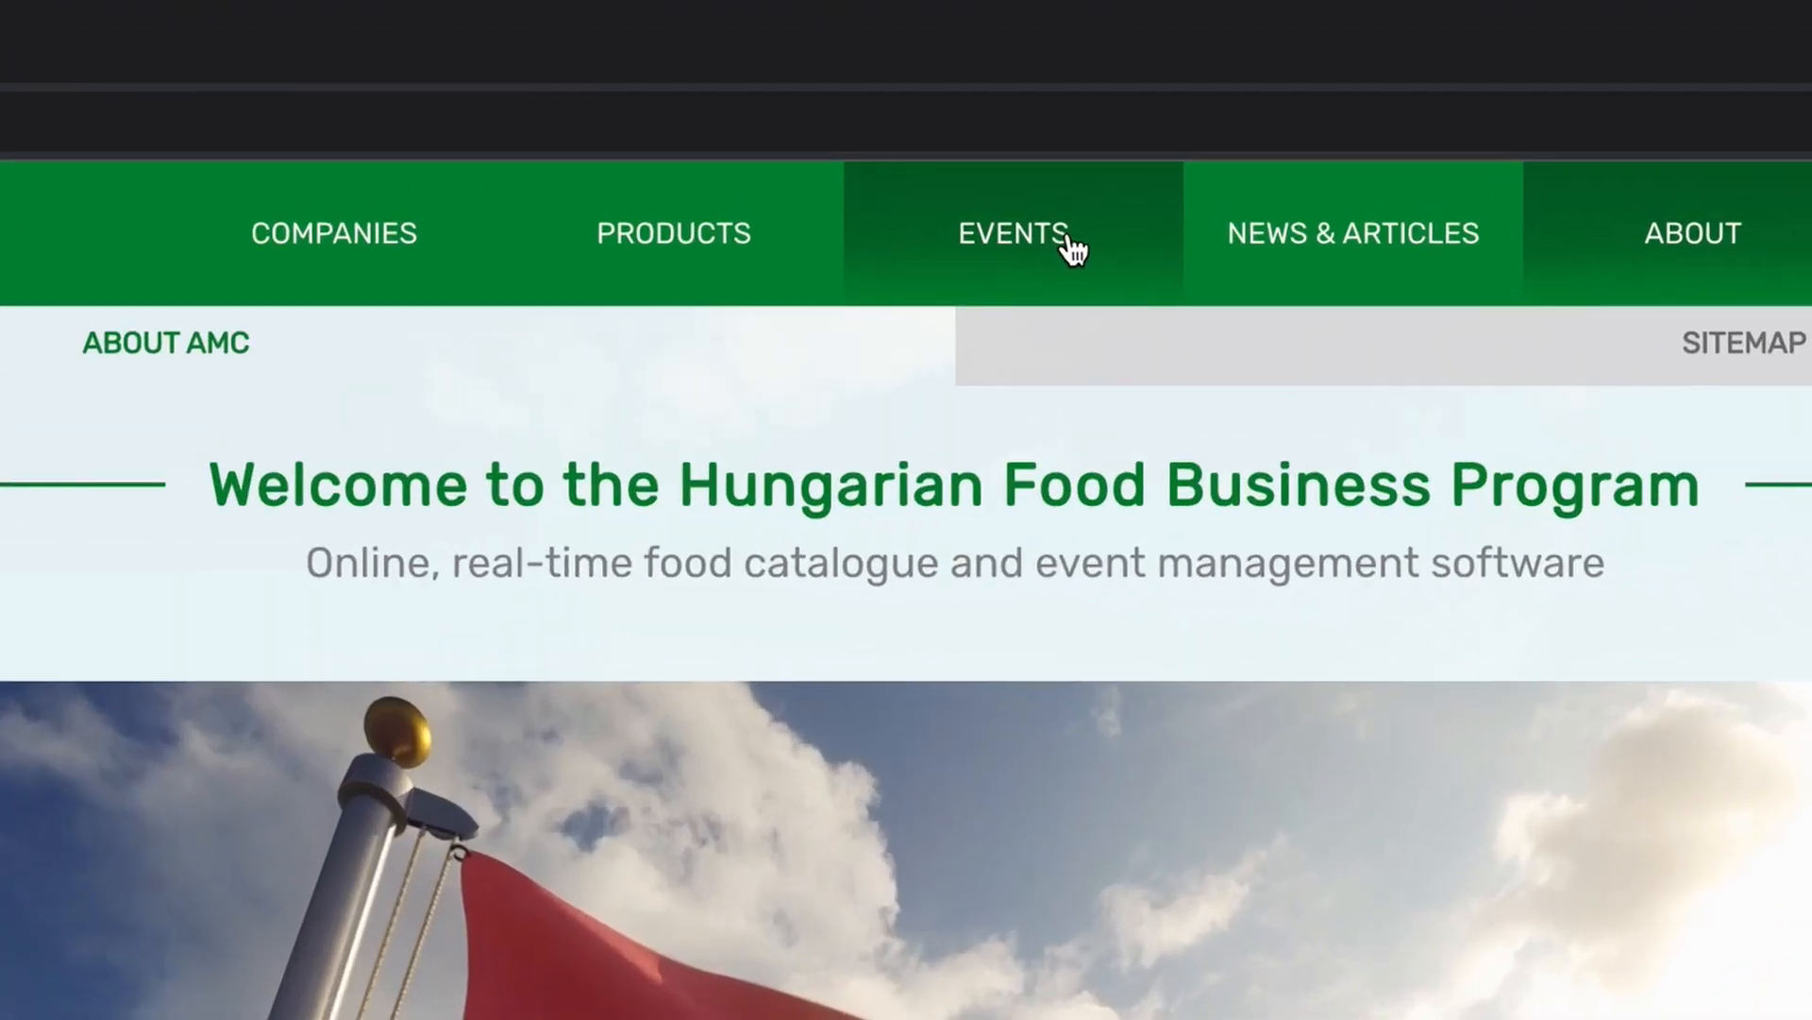
Open the HFBP - B2B | Meetup event from the events list and scroll to its related documents.
{"action": "left_click", "coordinate": [1073, 250]}
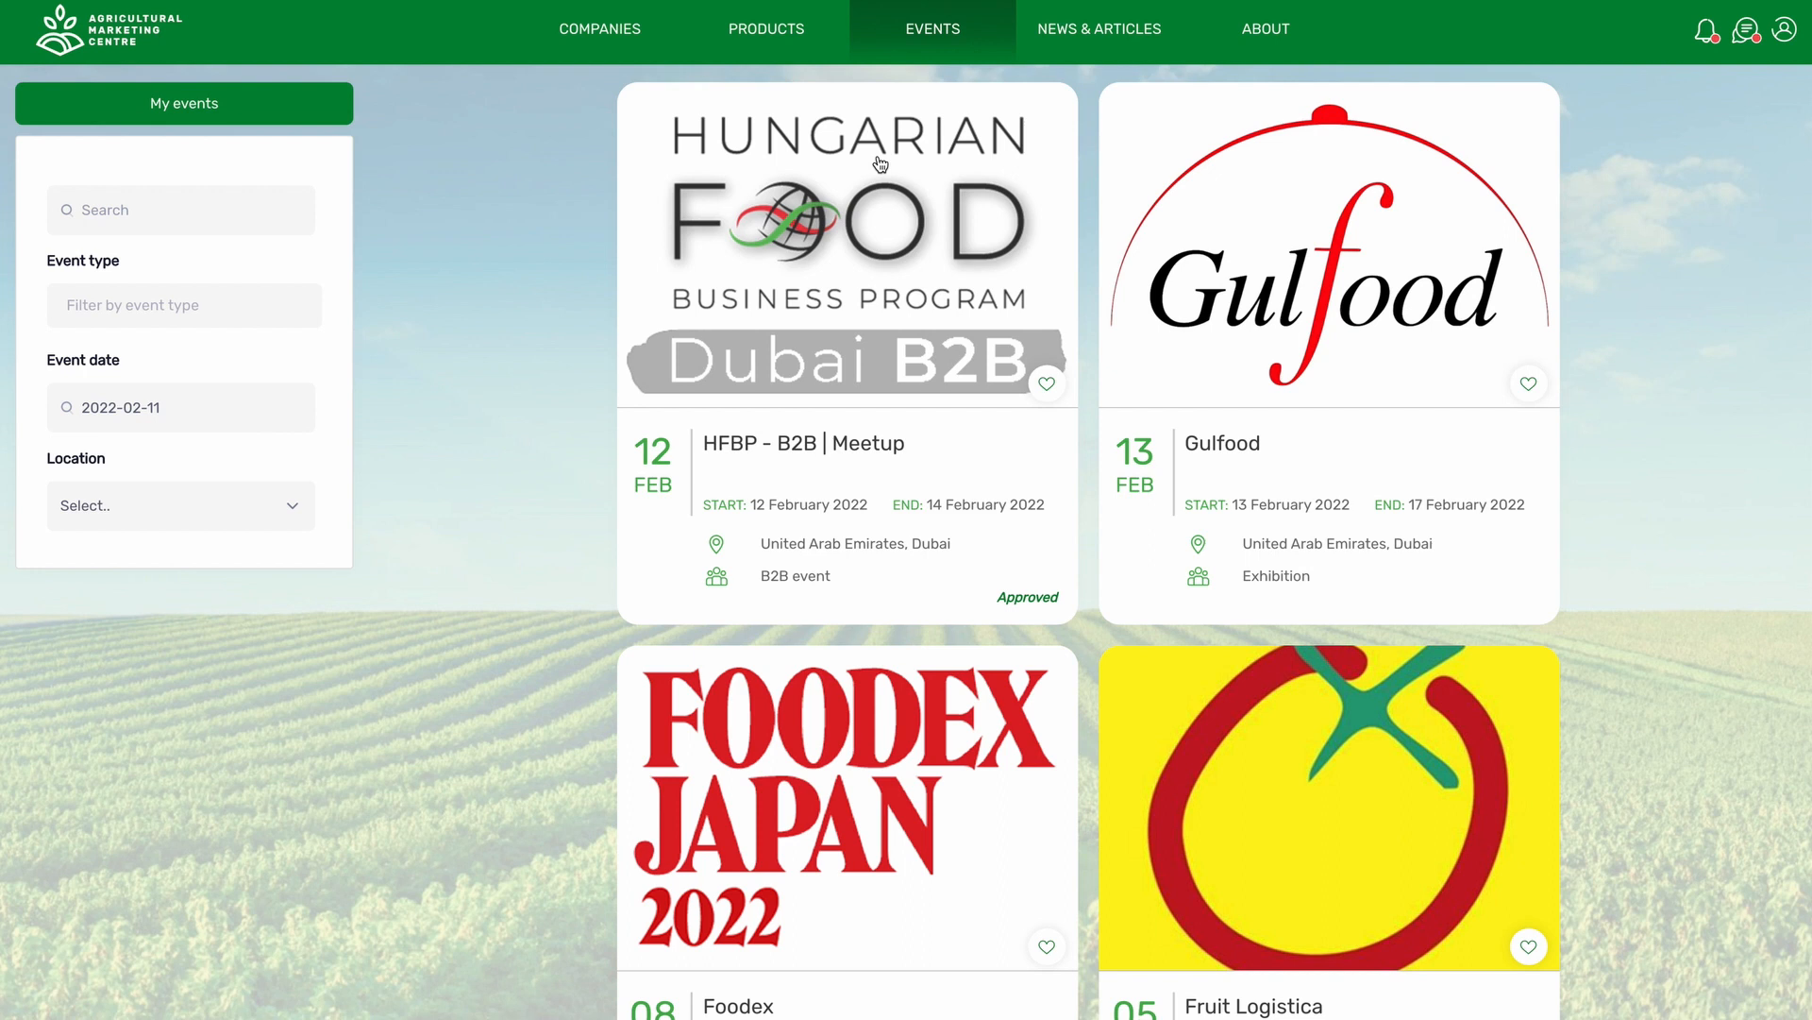
{"action": "left_click", "coordinate": [836, 324]}
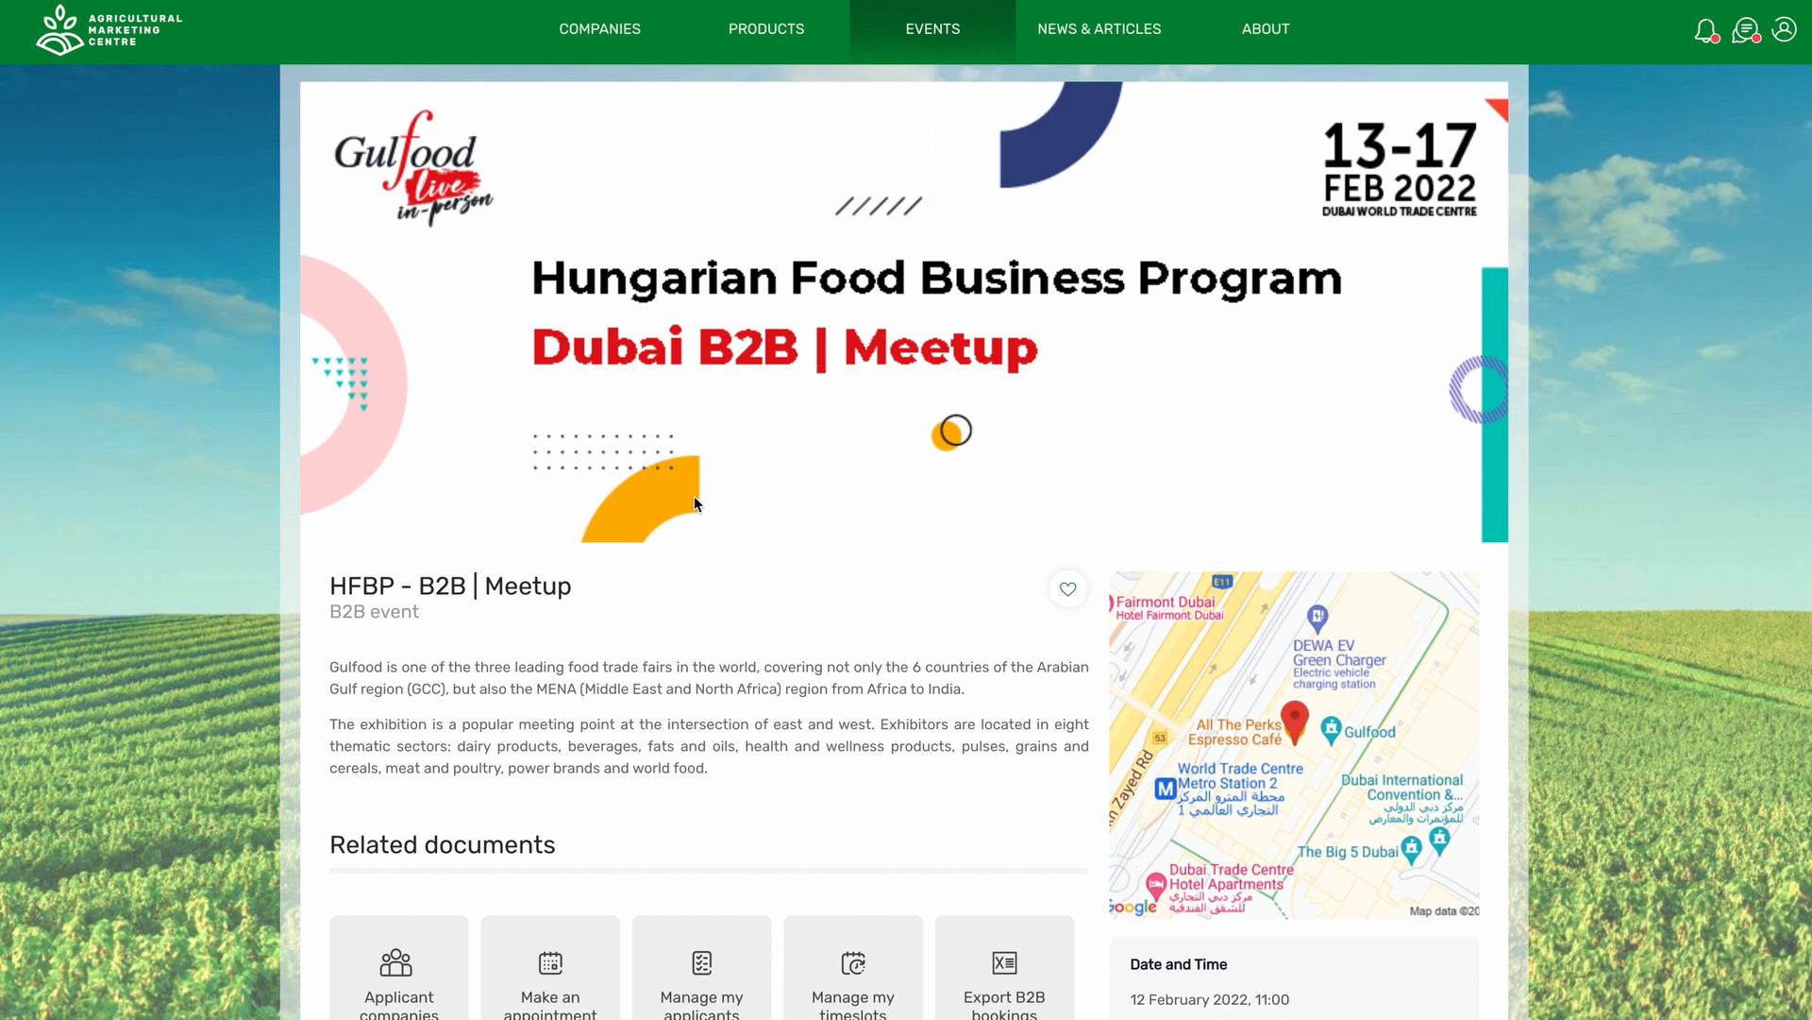
{"action": "scroll", "coordinate": [684, 514], "scroll_direction": "down", "scroll_amount": 5}
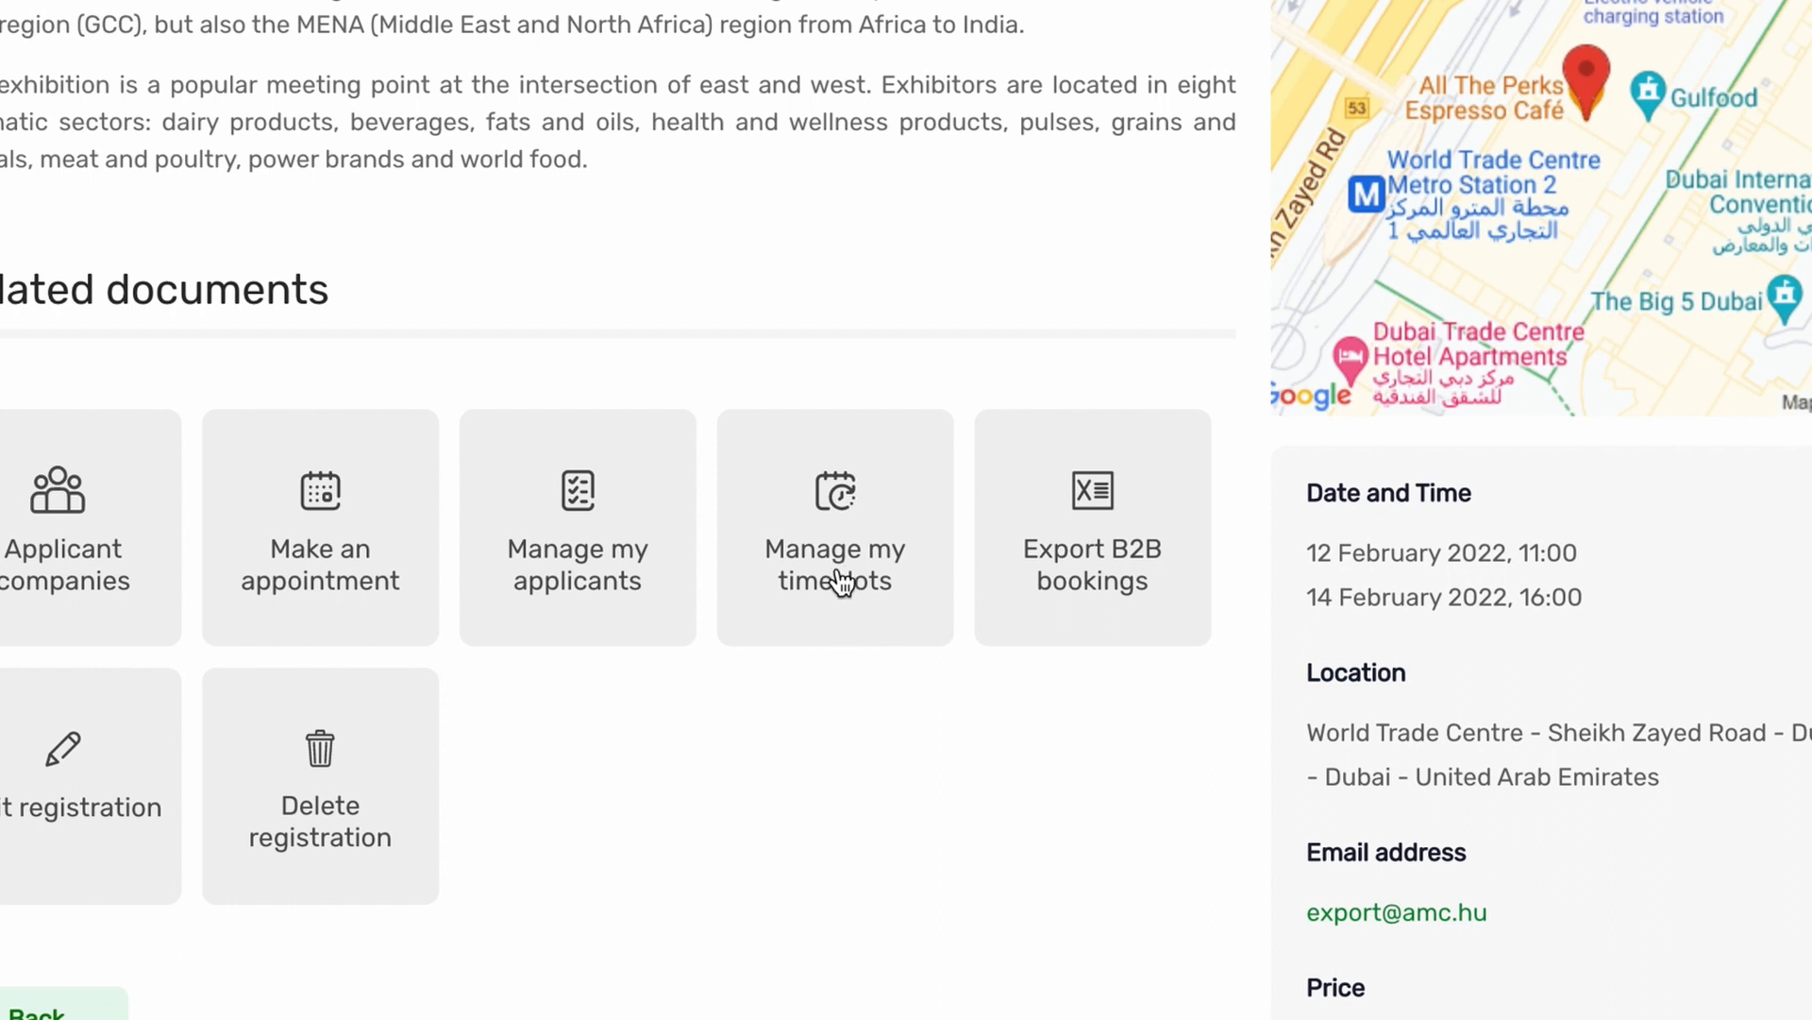
Mark Saturday's 13:00 and 13:30 timeslots unavailable, save, and return to the event page.
{"action": "left_click", "coordinate": [843, 583]}
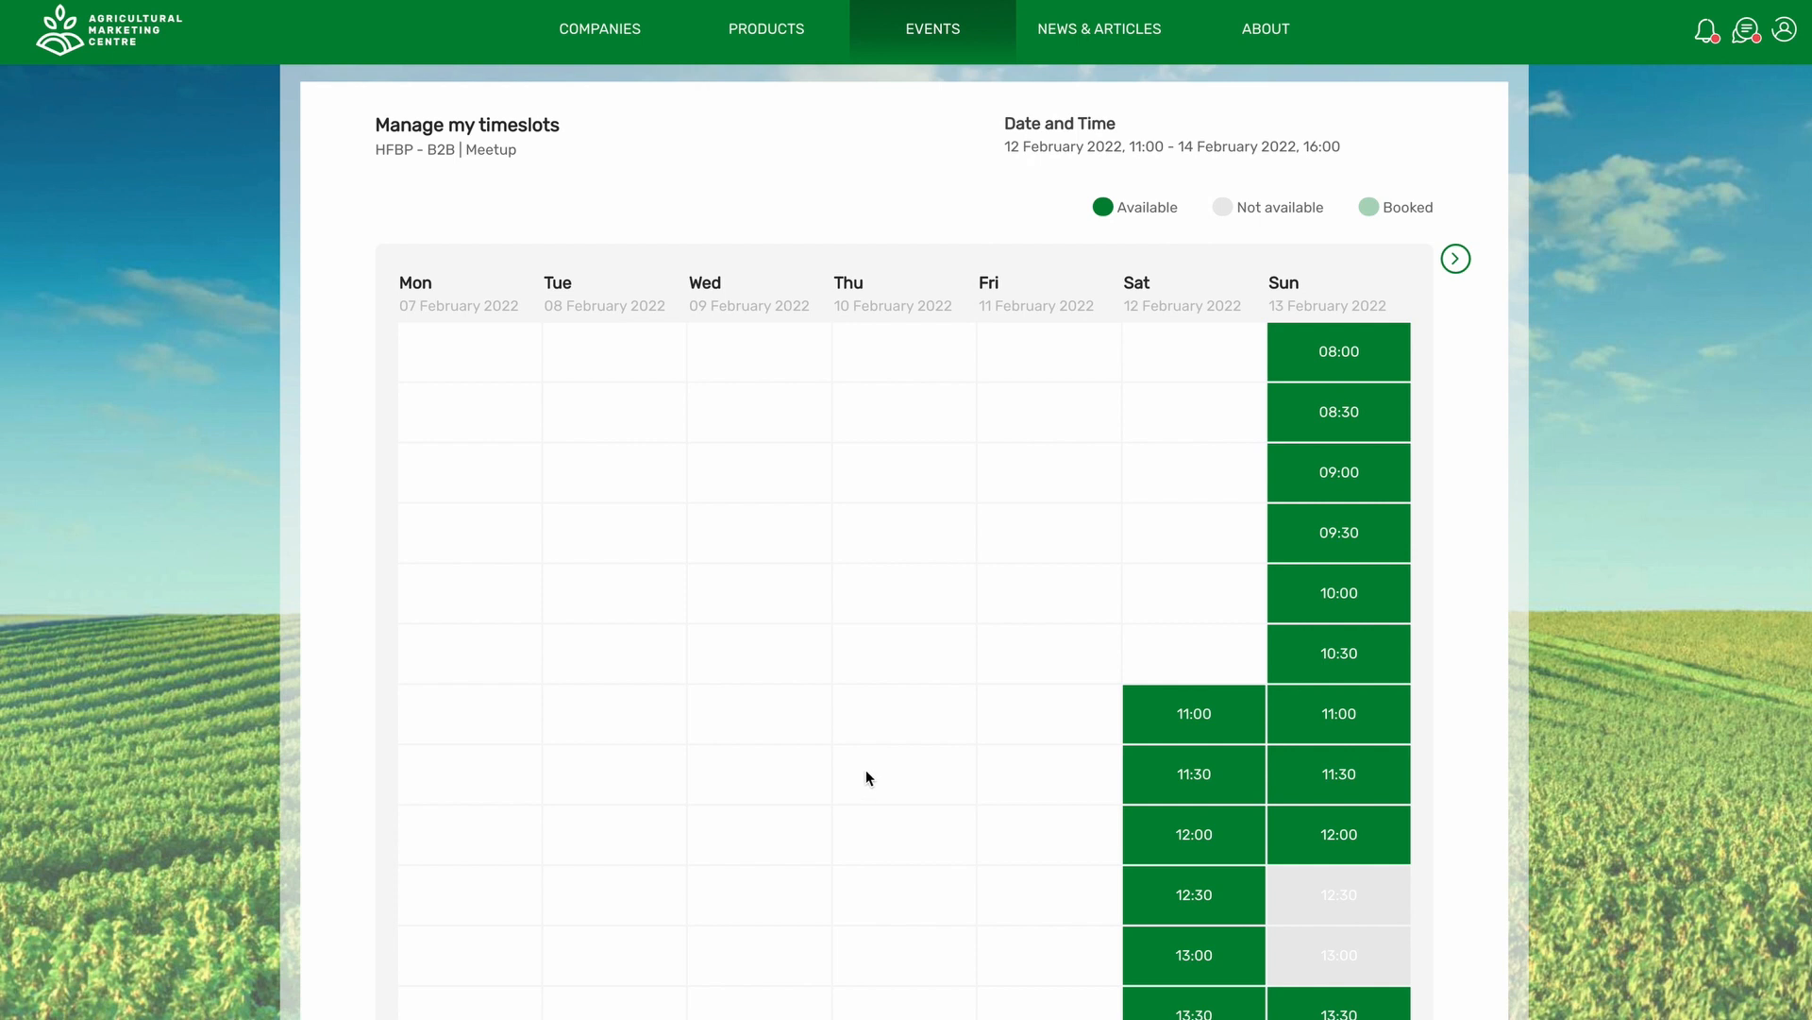
{"action": "scroll", "coordinate": [867, 776], "scroll_direction": "down", "scroll_amount": 2}
{"action": "left_click", "coordinate": [1180, 767]}
{"action": "left_click", "coordinate": [1182, 808]}
{"action": "scroll", "coordinate": [1283, 756], "scroll_direction": "down", "scroll_amount": 3}
{"action": "left_click", "coordinate": [1313, 993]}
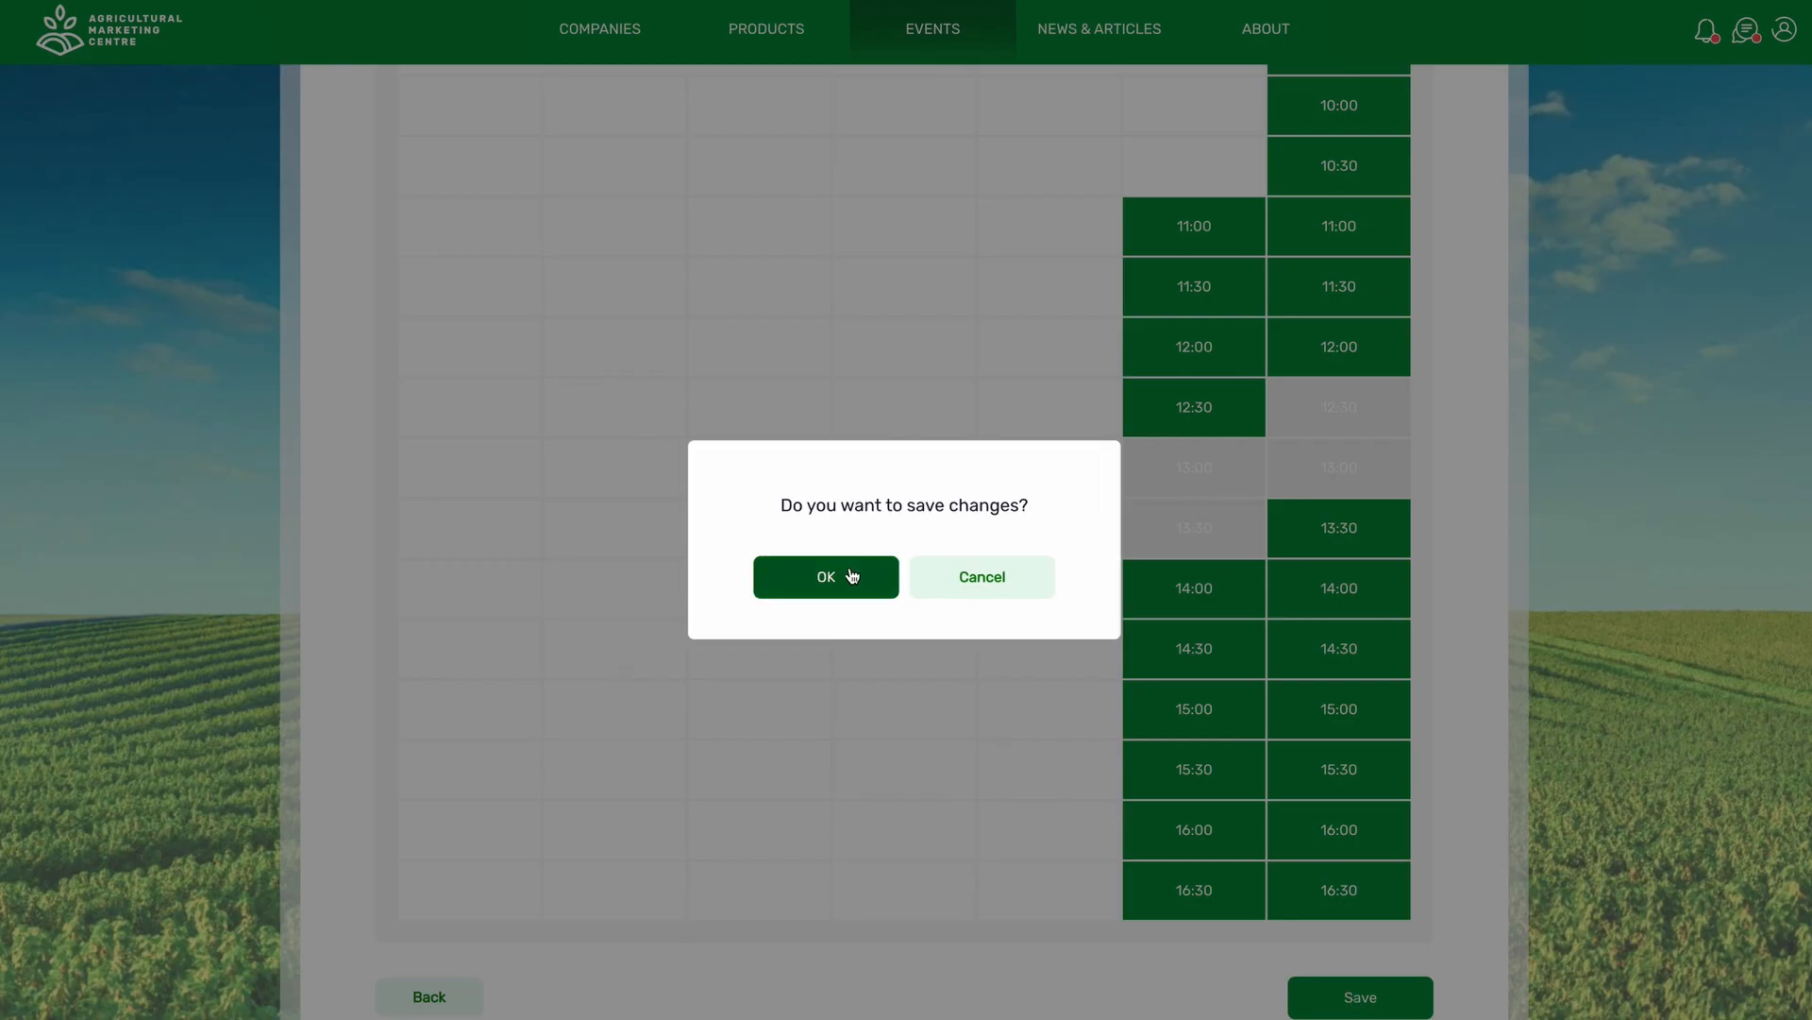
{"action": "left_click", "coordinate": [853, 576]}
{"action": "left_click", "coordinate": [420, 1007]}
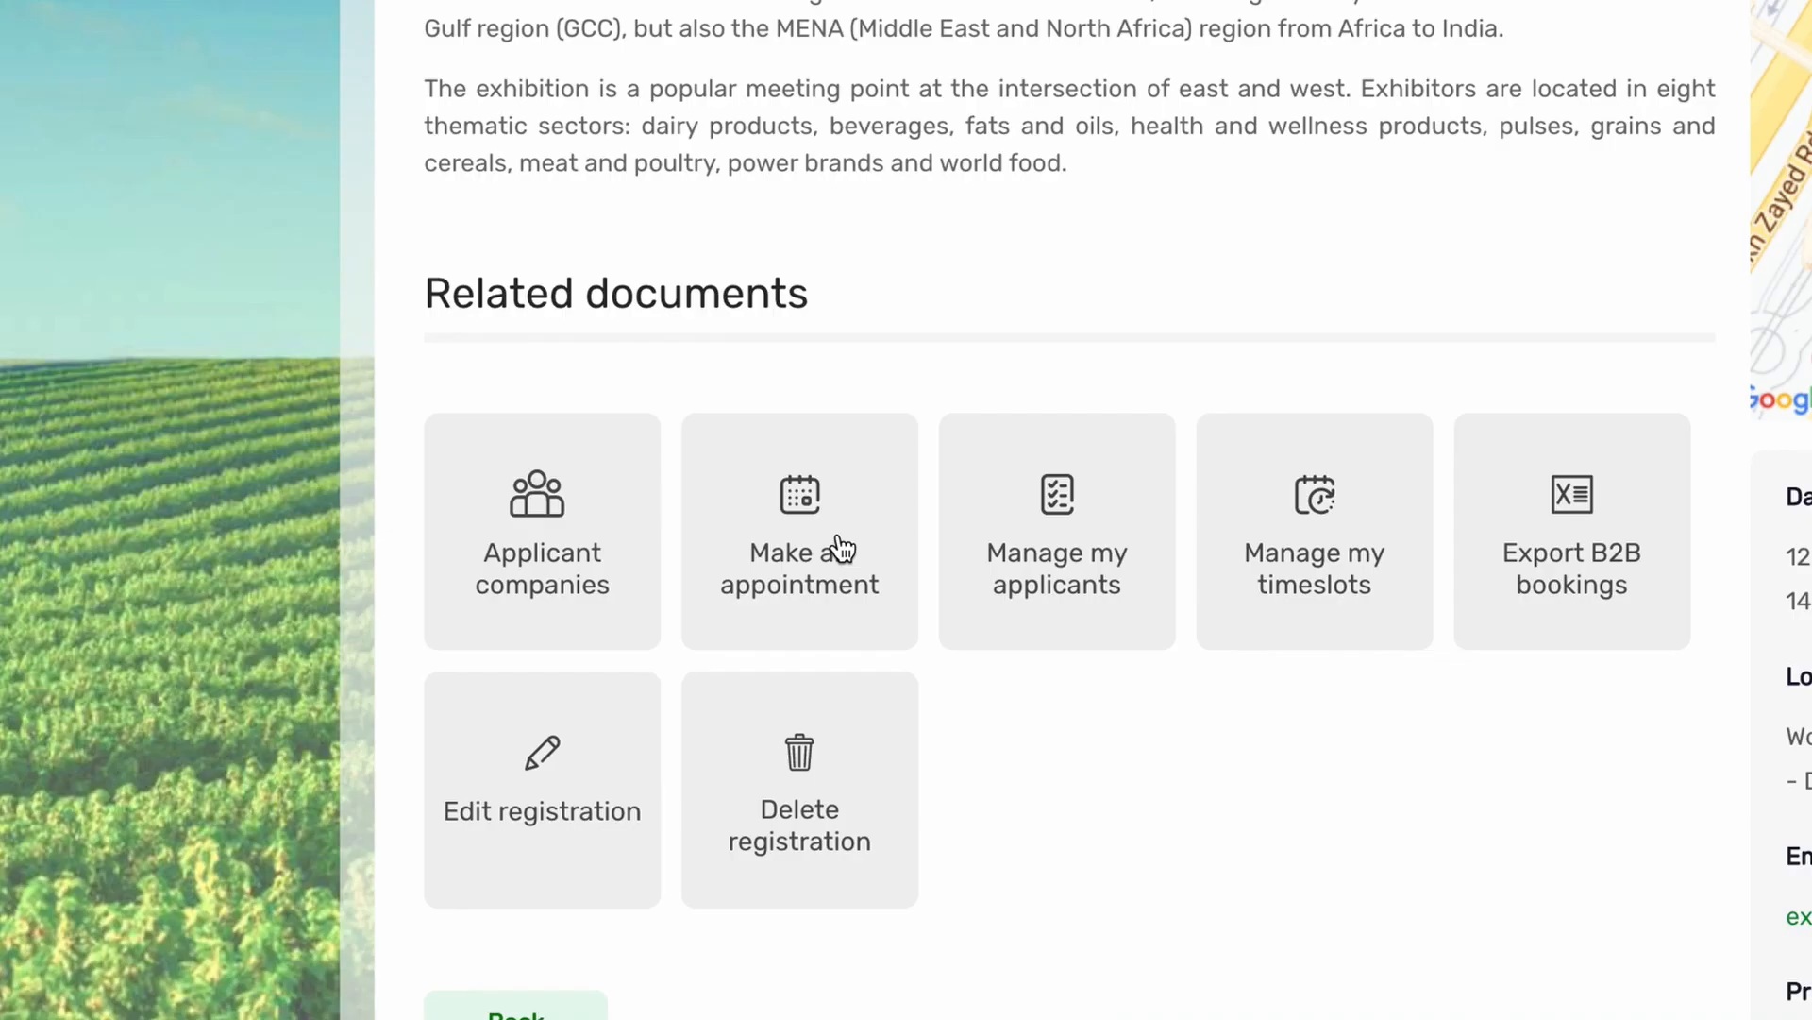
Book an appointment in the Saturday 14:30 timeslot and go back to the event page.
{"action": "left_click", "coordinate": [839, 543]}
{"action": "scroll", "coordinate": [1127, 568], "scroll_direction": "down", "scroll_amount": 4}
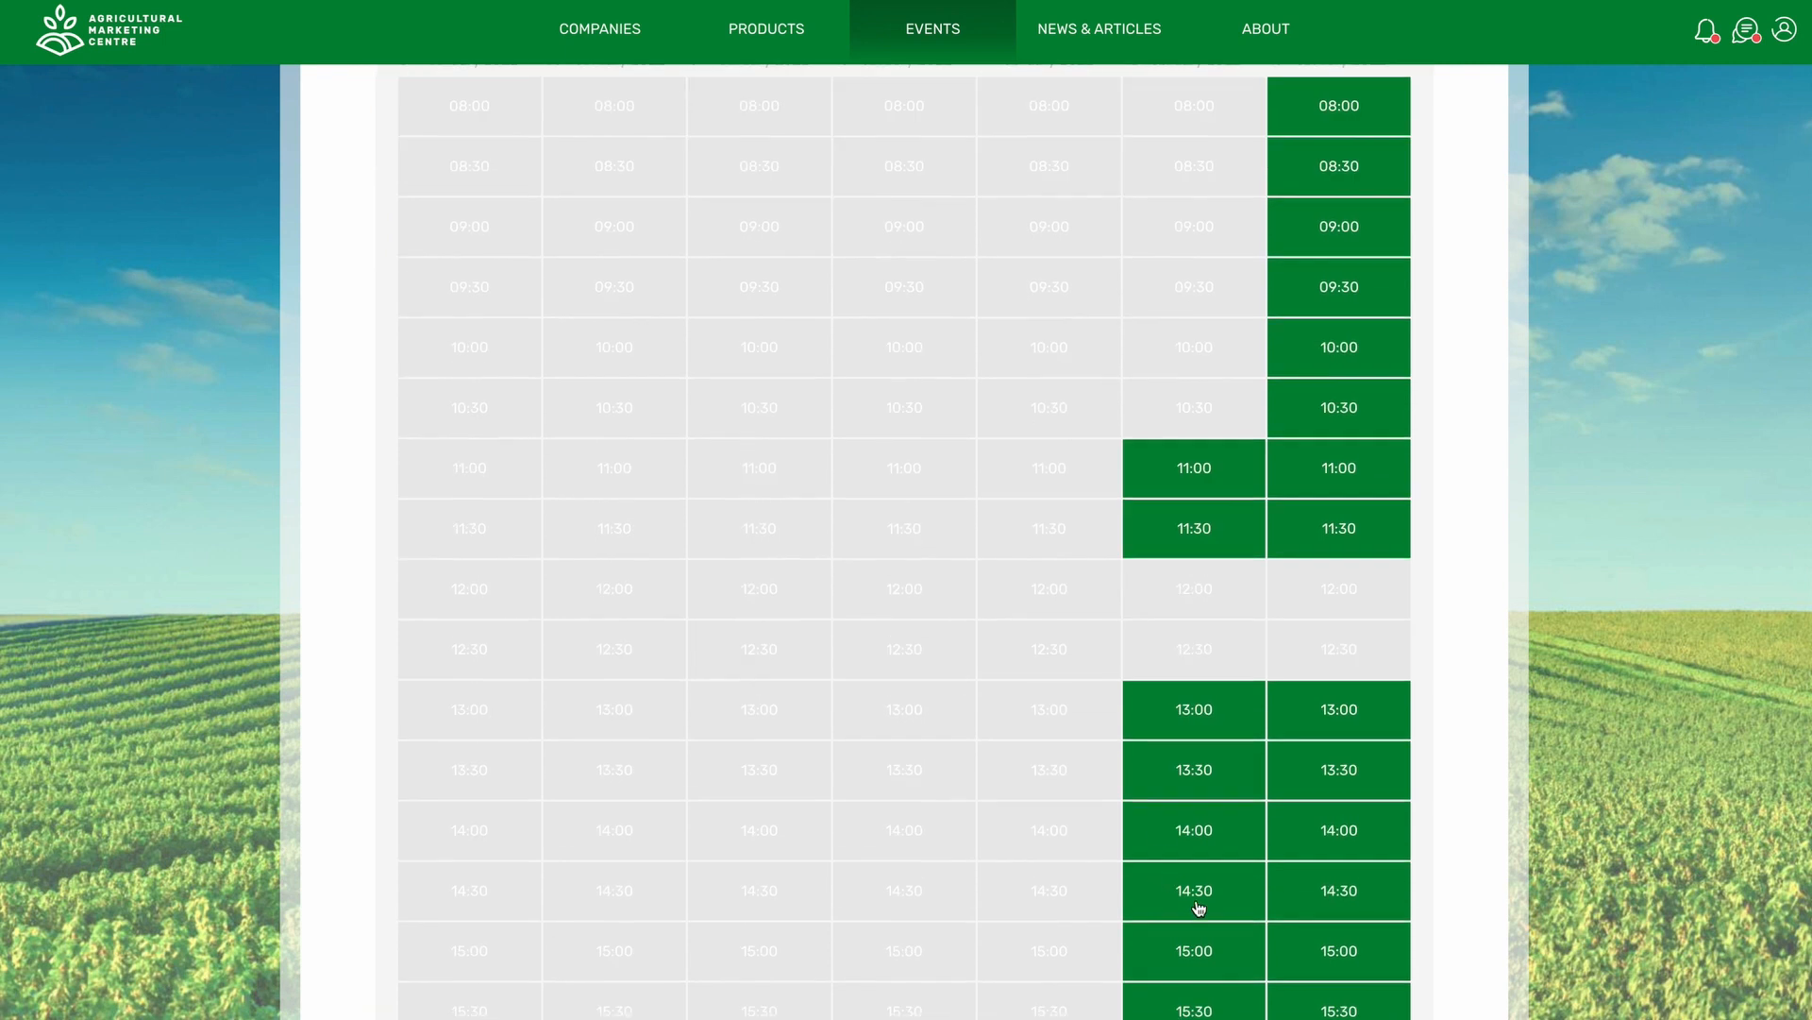
{"action": "left_click", "coordinate": [1199, 908]}
{"action": "scroll", "coordinate": [1204, 910], "scroll_direction": "down", "scroll_amount": 3}
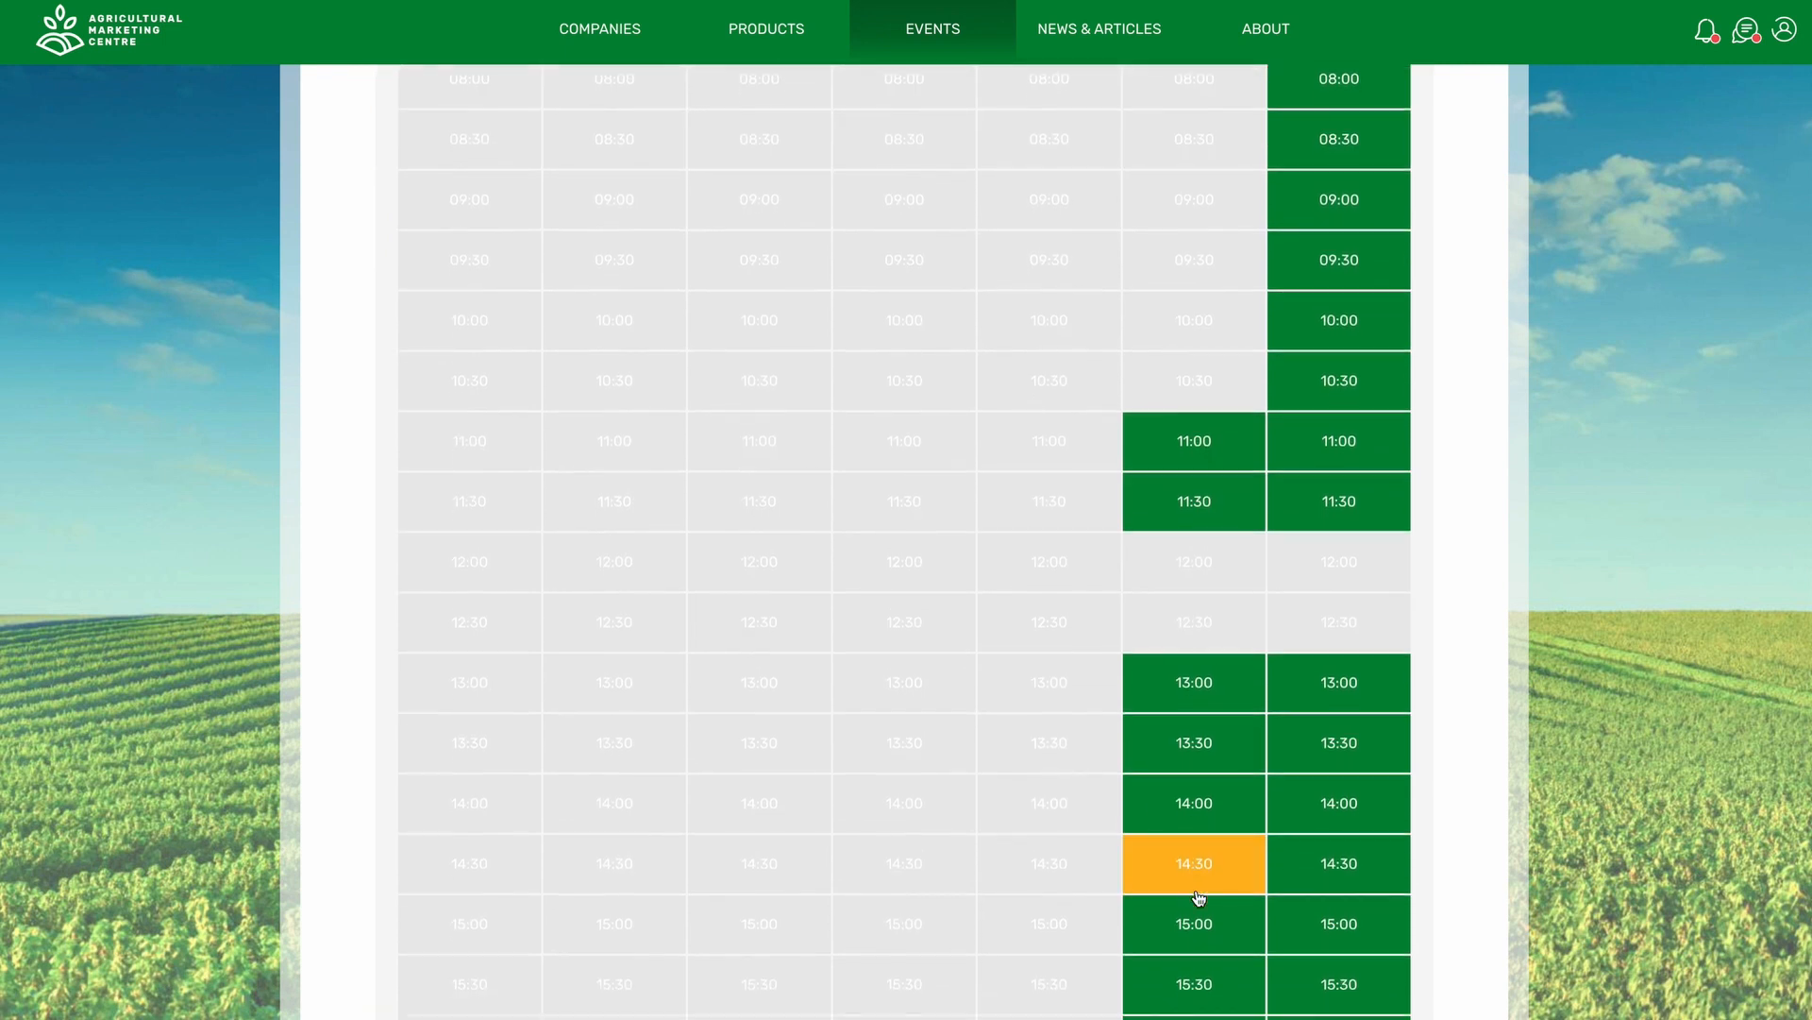
{"action": "left_click", "coordinate": [1360, 995]}
{"action": "left_click", "coordinate": [862, 586]}
{"action": "left_click", "coordinate": [865, 589]}
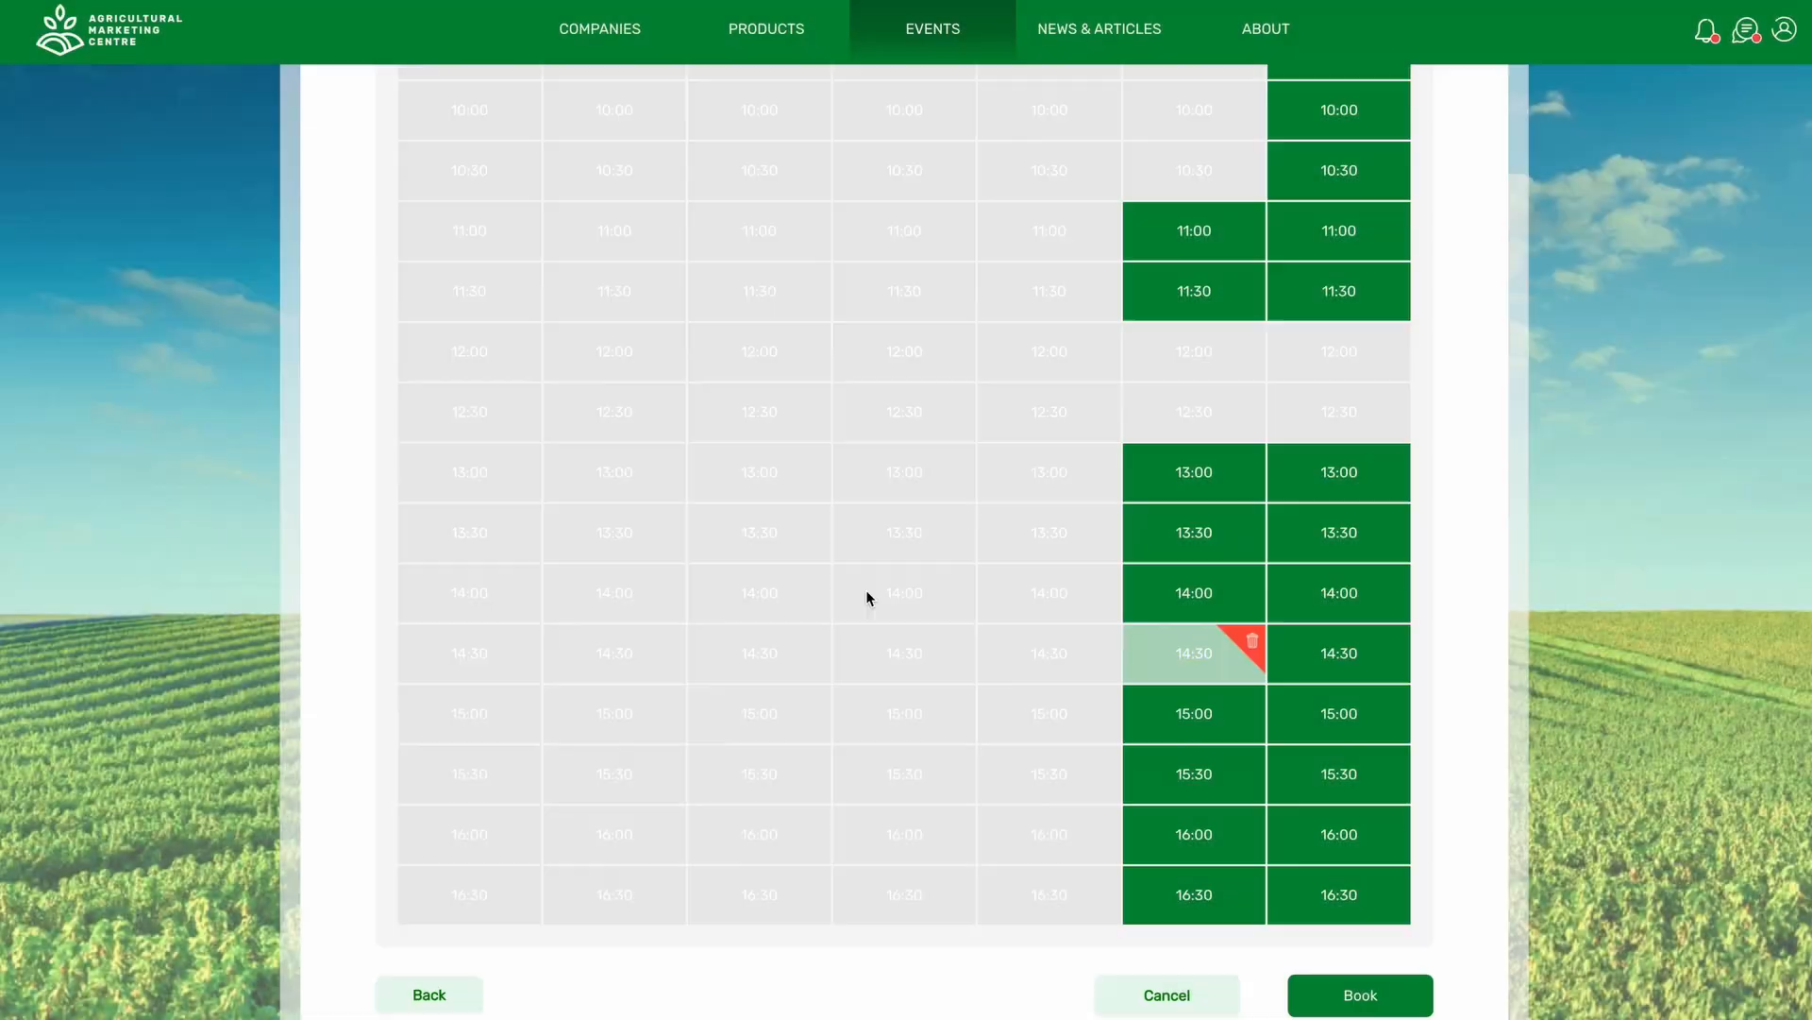
{"action": "left_click", "coordinate": [429, 994]}
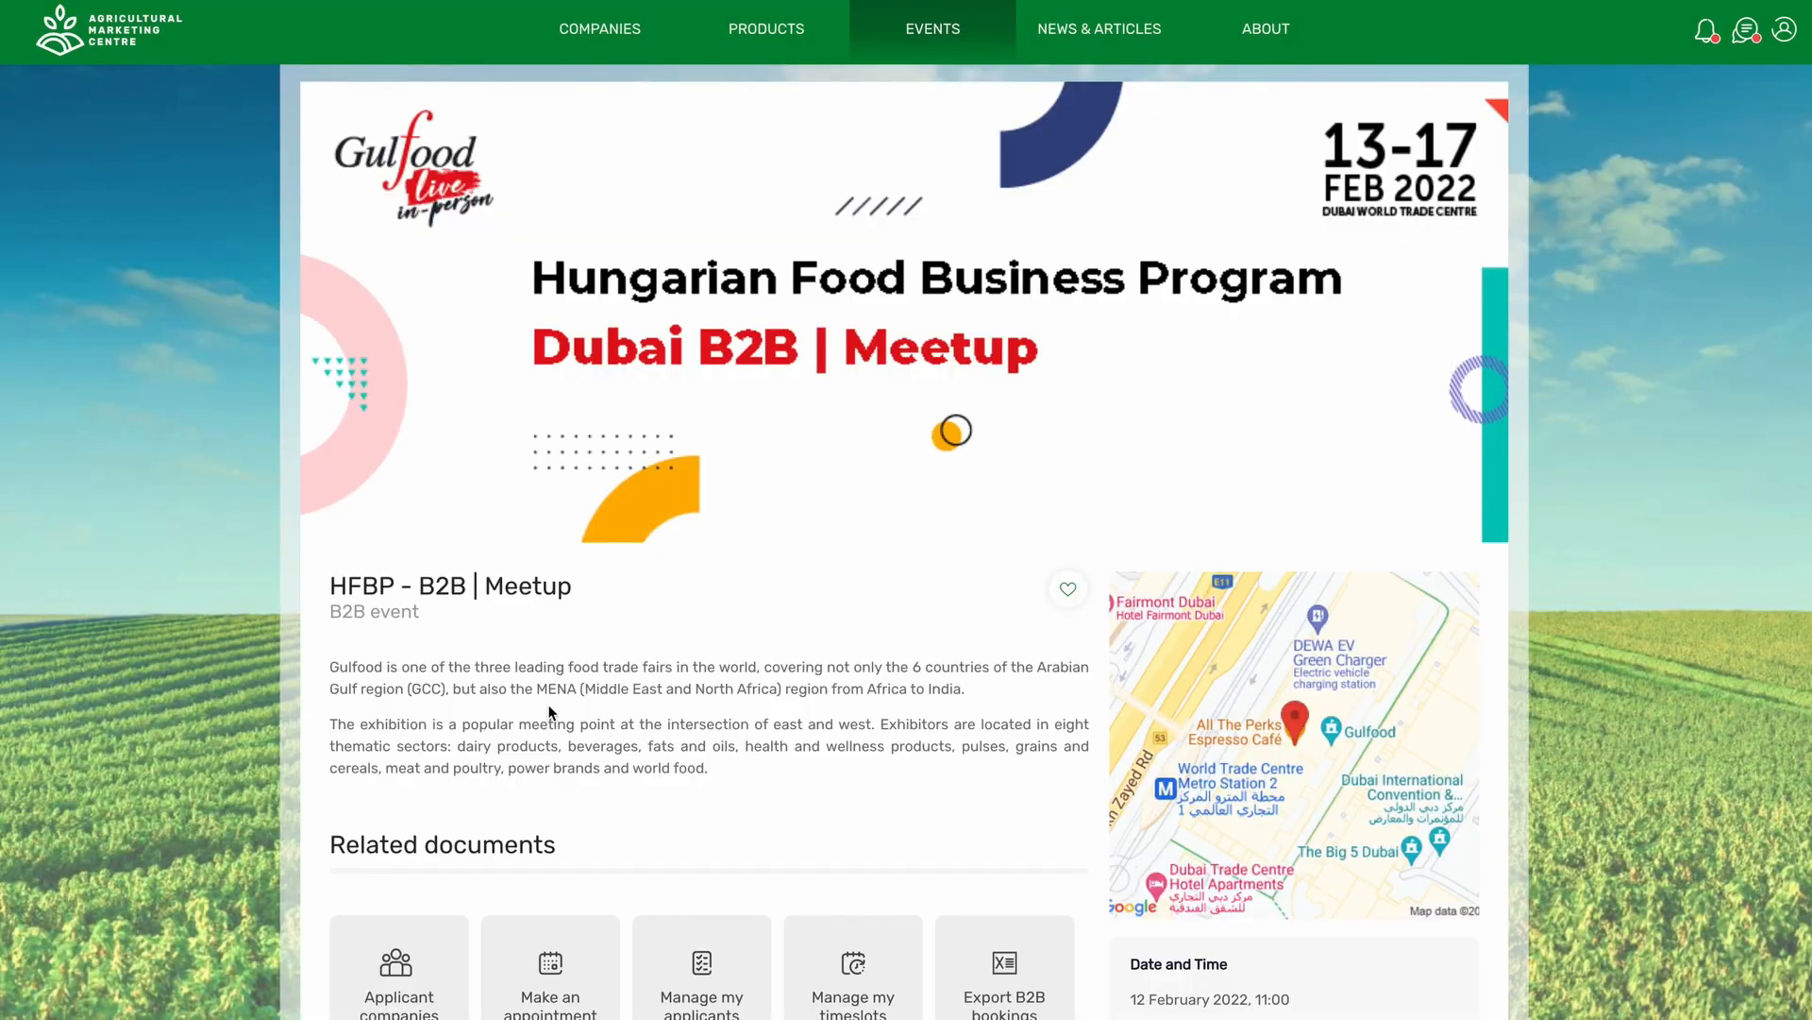
From the accepted-registration notification, approve International Trading Ltd.'s 12 February 14:30 booking.
{"action": "scroll", "coordinate": [683, 606], "scroll_direction": "down", "scroll_amount": 2}
{"action": "key", "text": "alt+Left"}
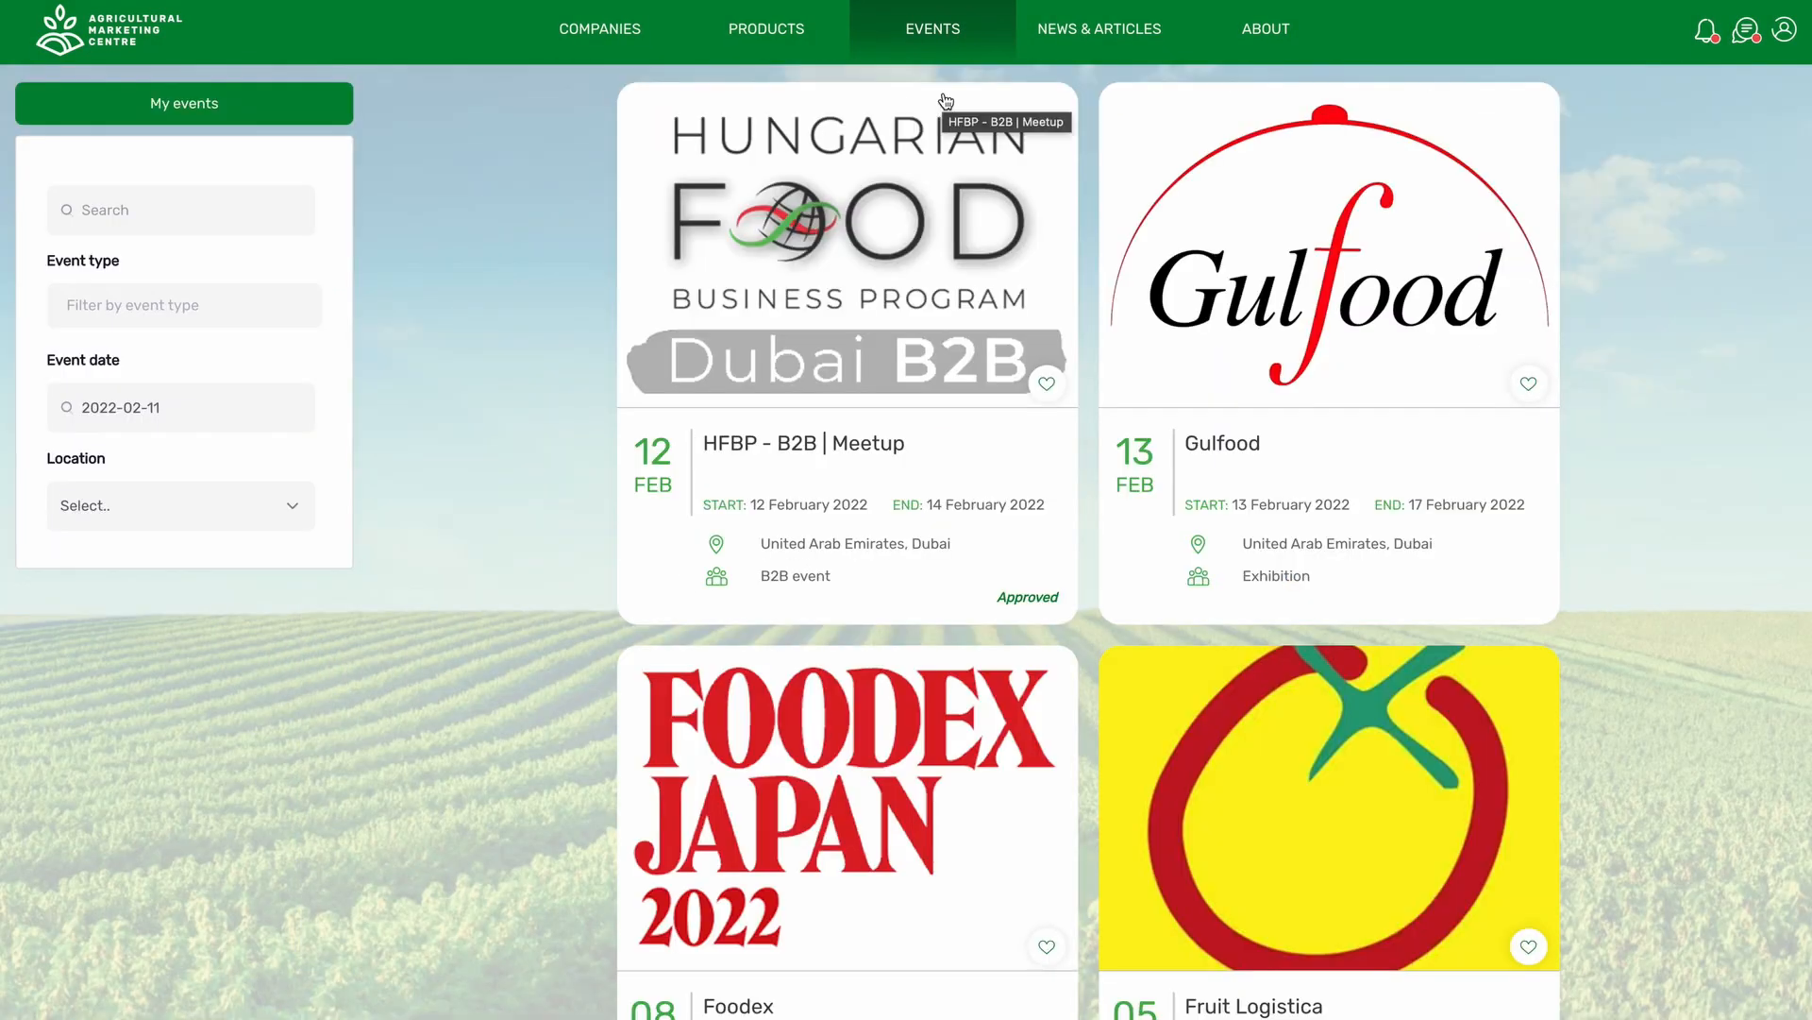
{"action": "left_click", "coordinate": [1707, 31]}
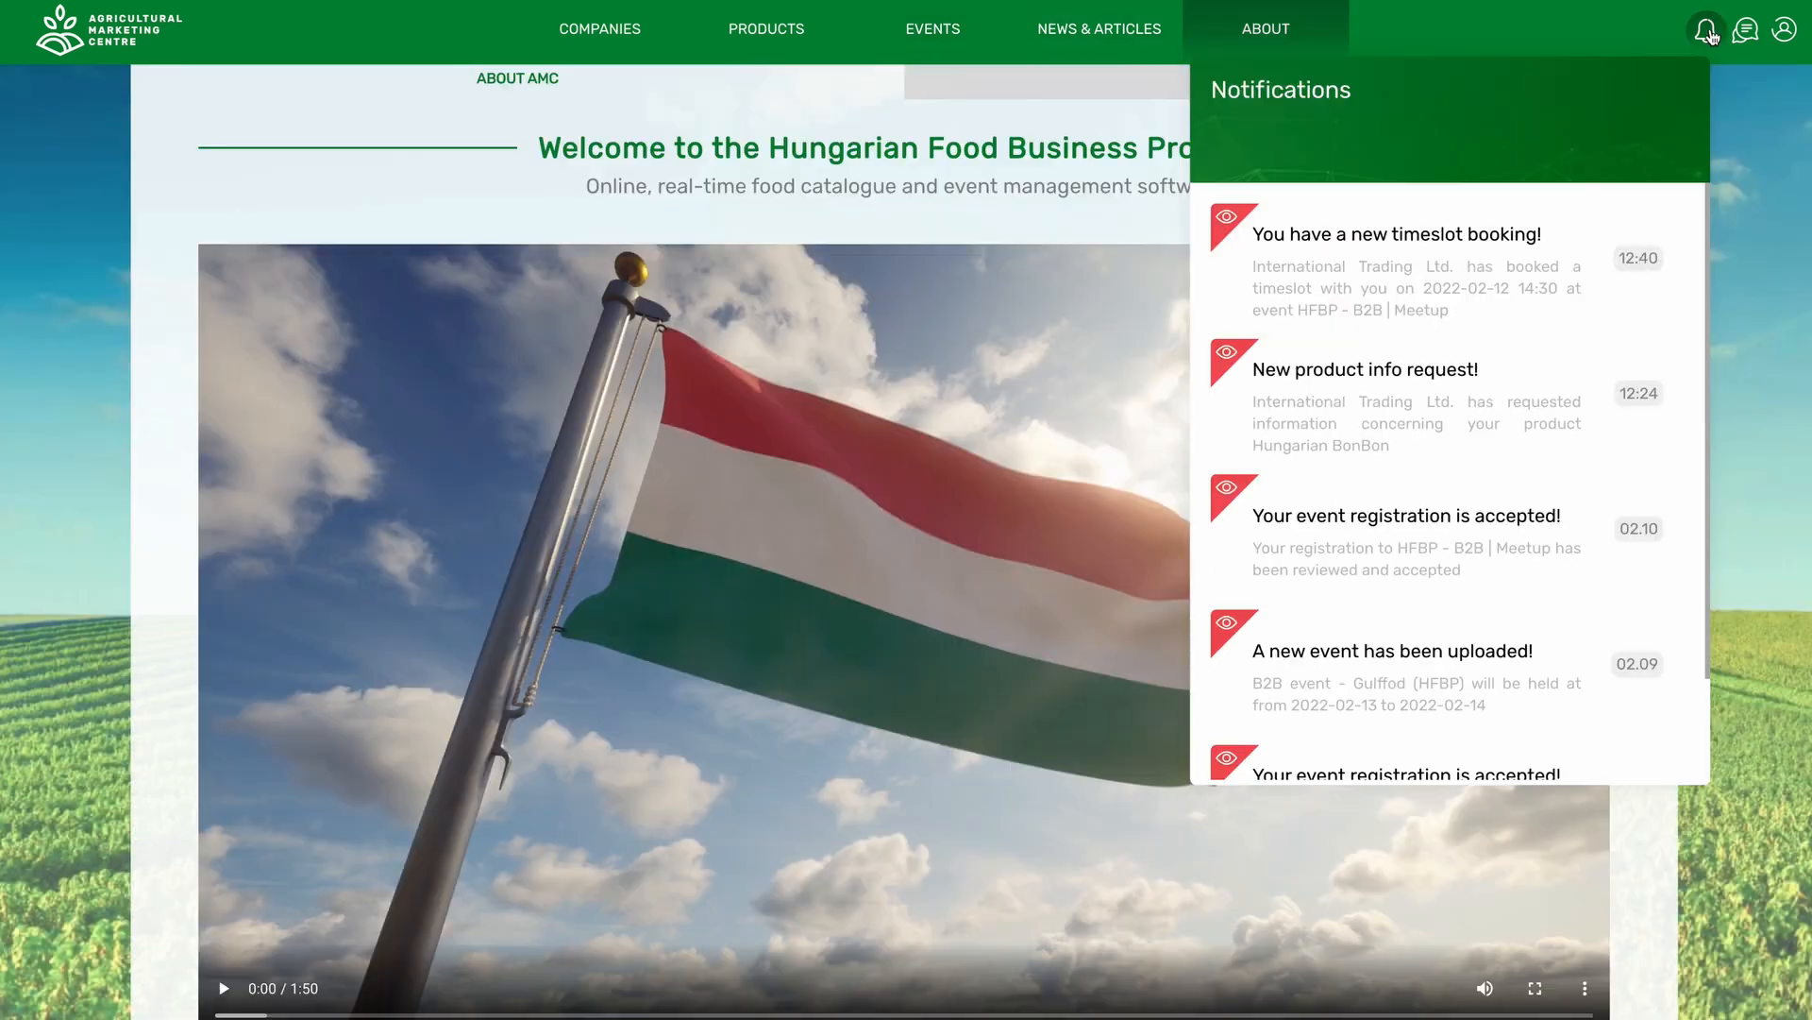
{"action": "left_click", "coordinate": [1525, 244]}
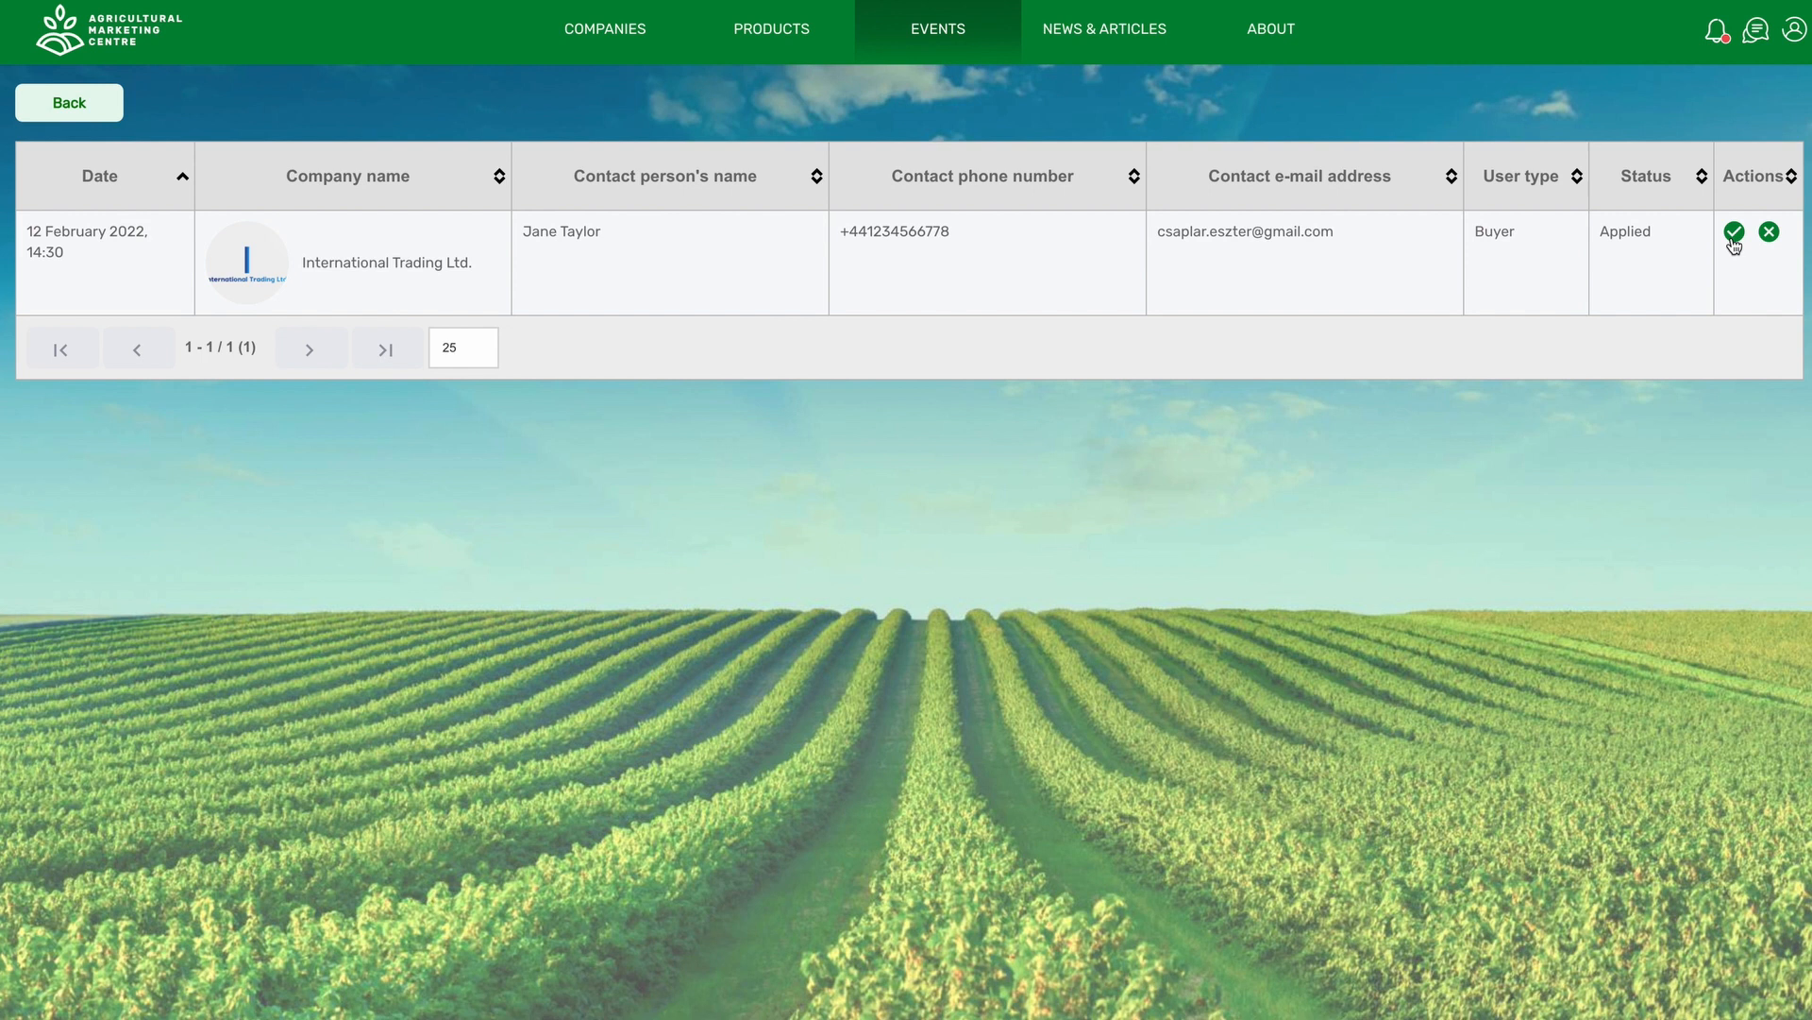
{"action": "left_click", "coordinate": [1735, 234]}
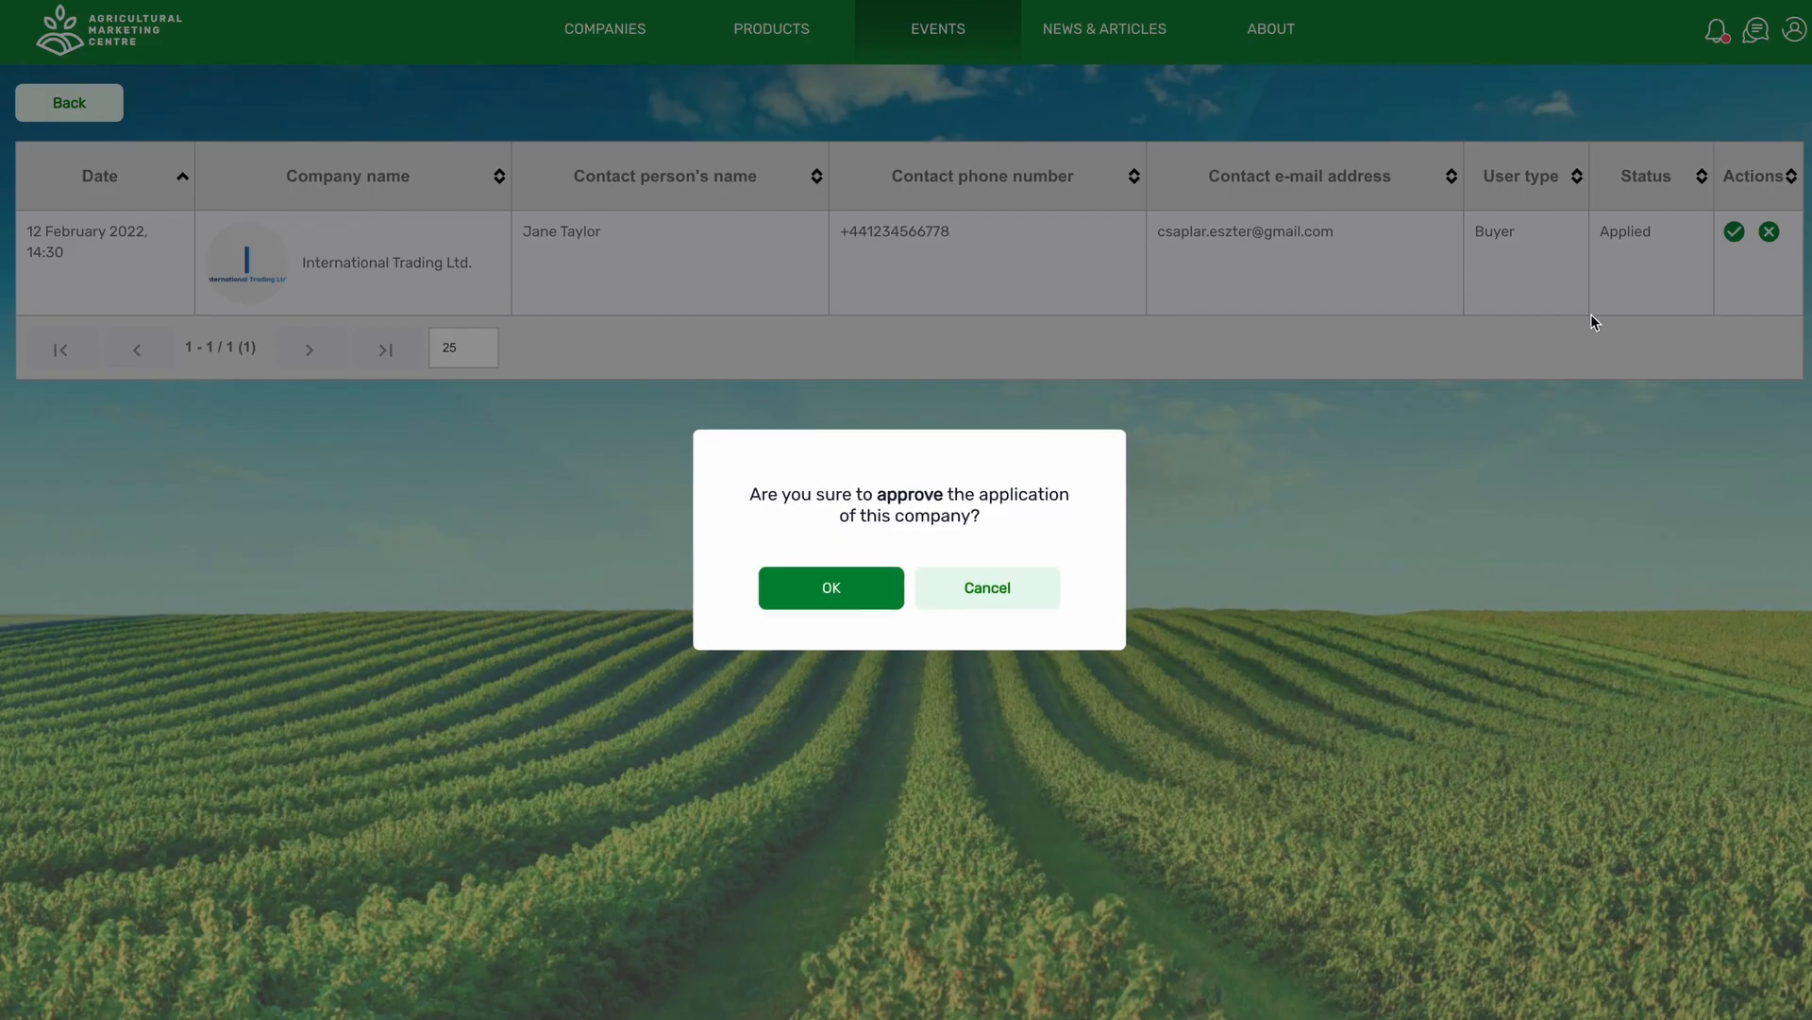
{"action": "left_click", "coordinate": [821, 587]}
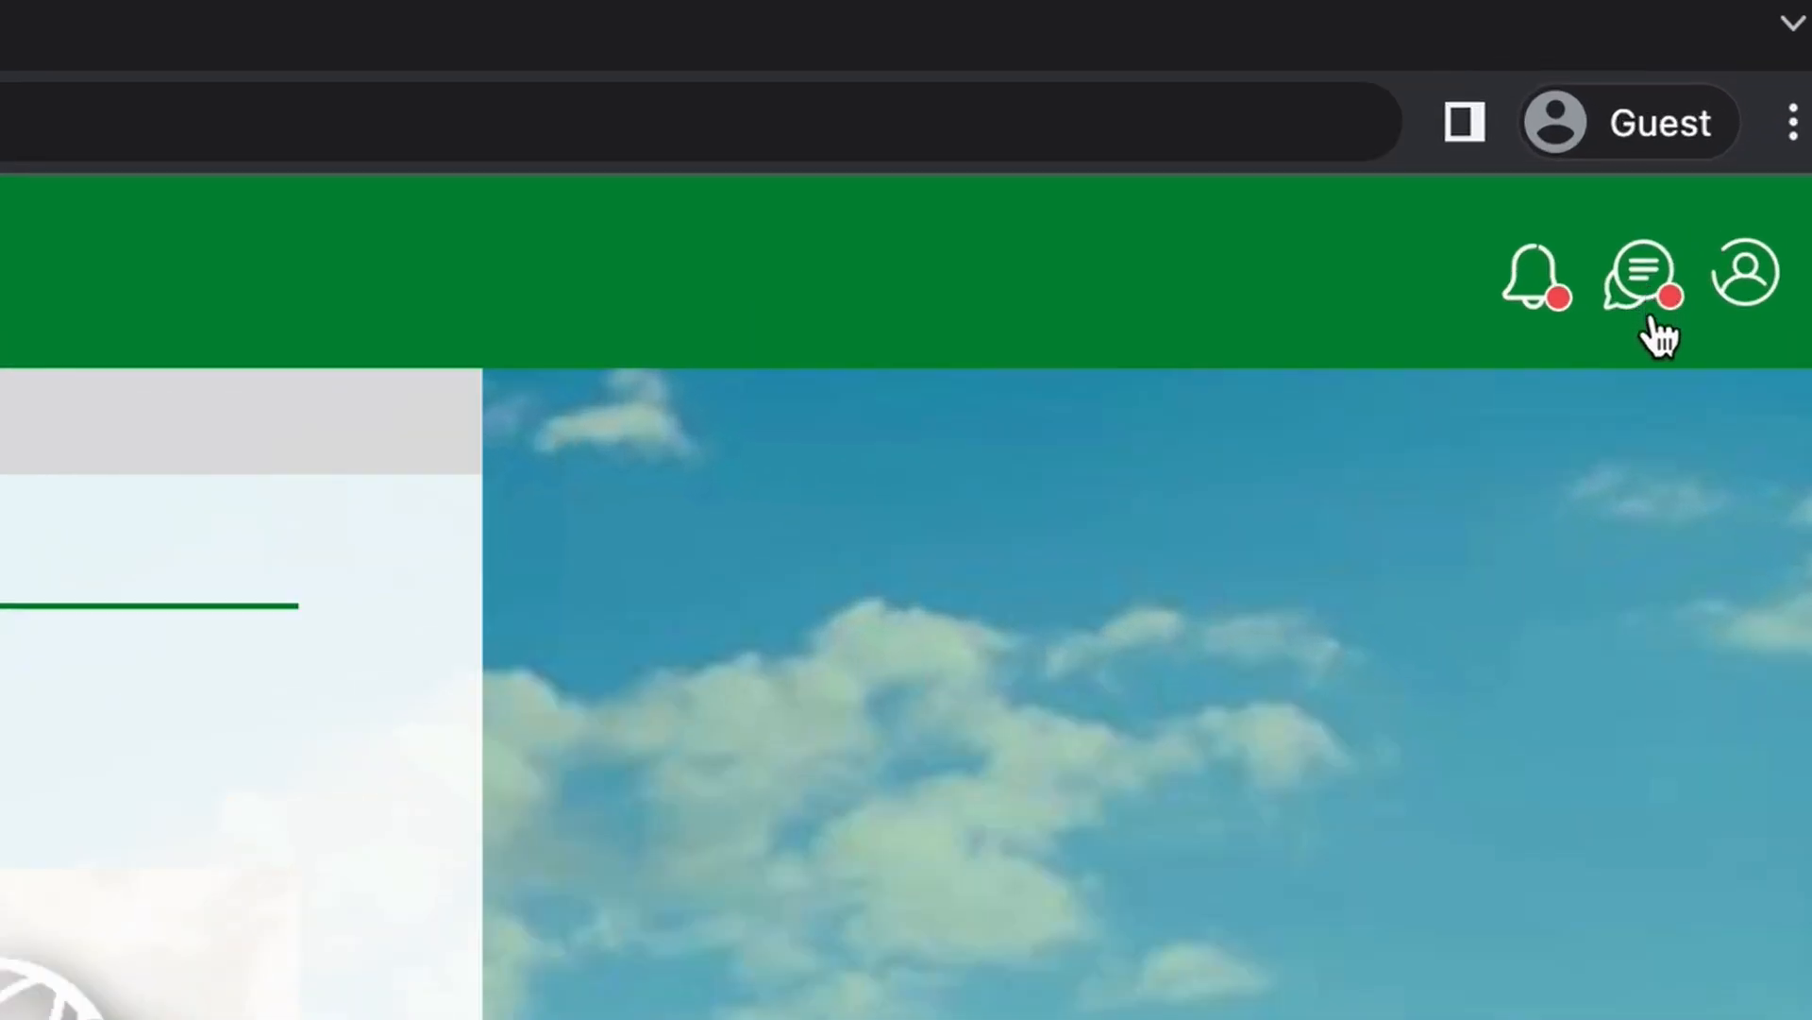
Send the buyer a chat greeting of 'Hello' followed by their first name.
{"action": "left_click", "coordinate": [1728, 81]}
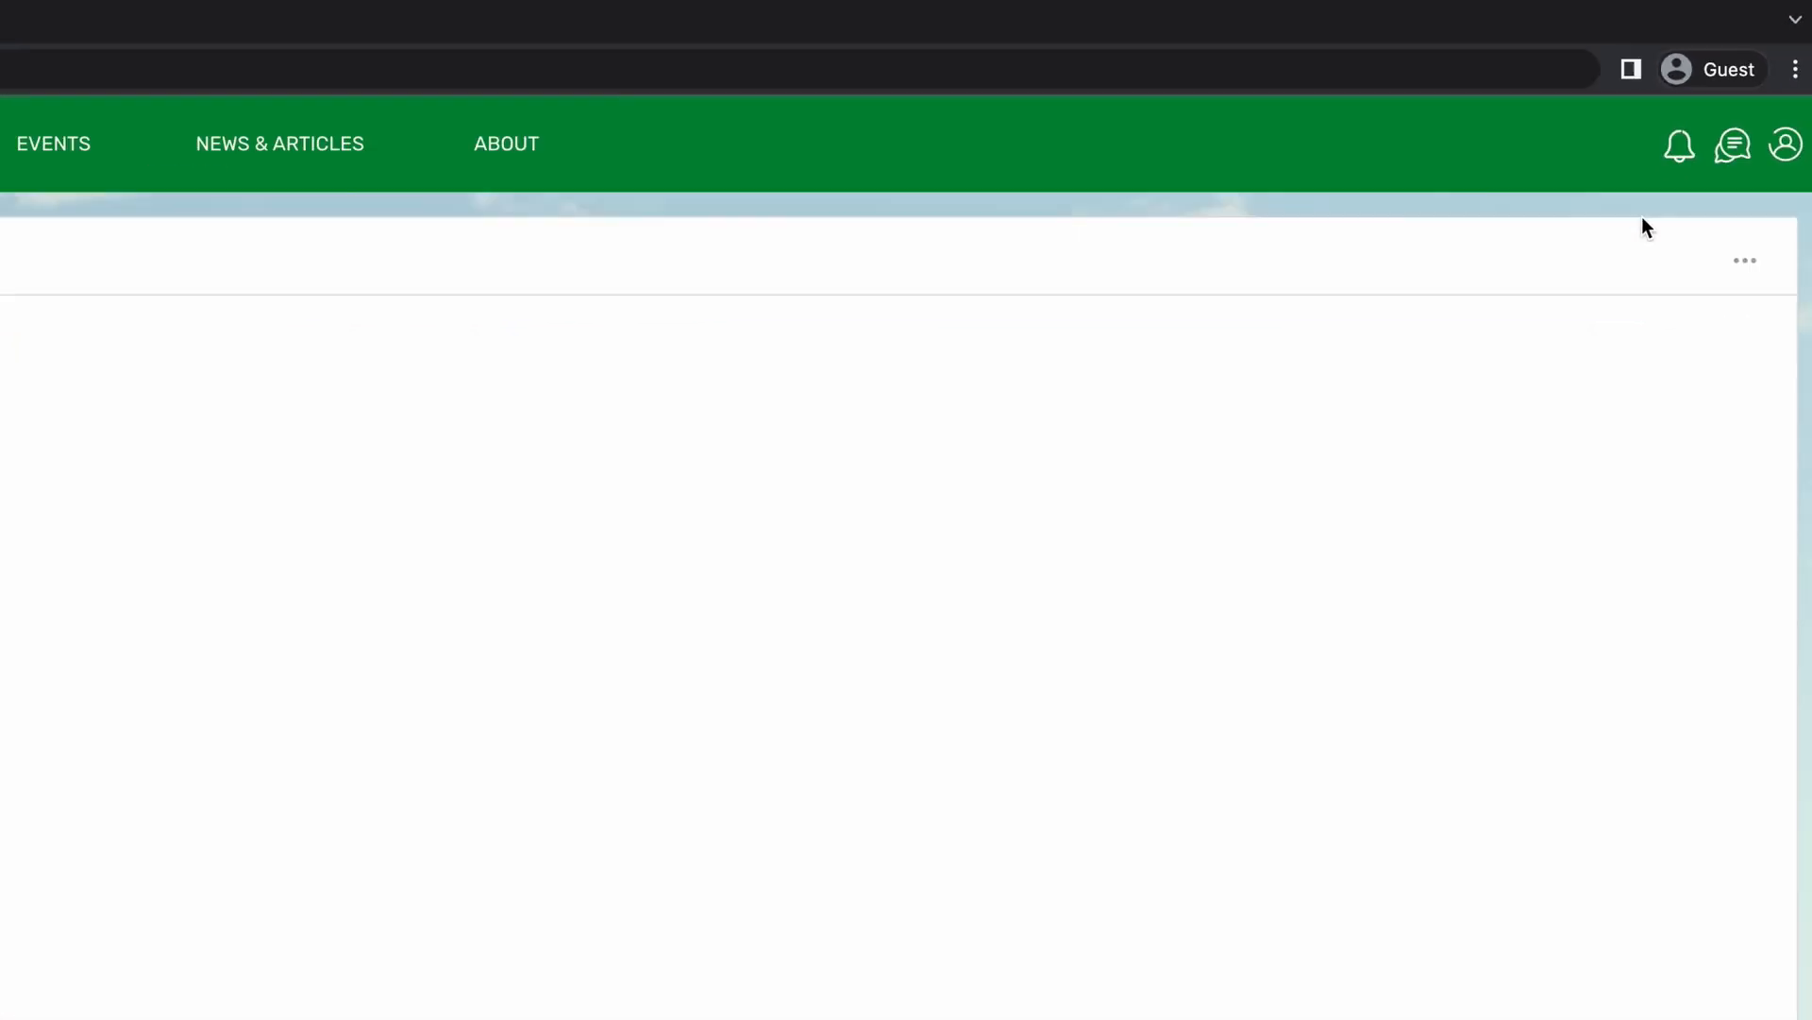
{"action": "left_click", "coordinate": [623, 904]}
{"action": "type", "text": "Hello Jane,"}
{"action": "key", "text": "Return"}
Start typing the follow-up 'Thank you for your message. Could you tell me the quantity you would like'.
{"action": "type", "text": "Thank you for your message. Coi"}
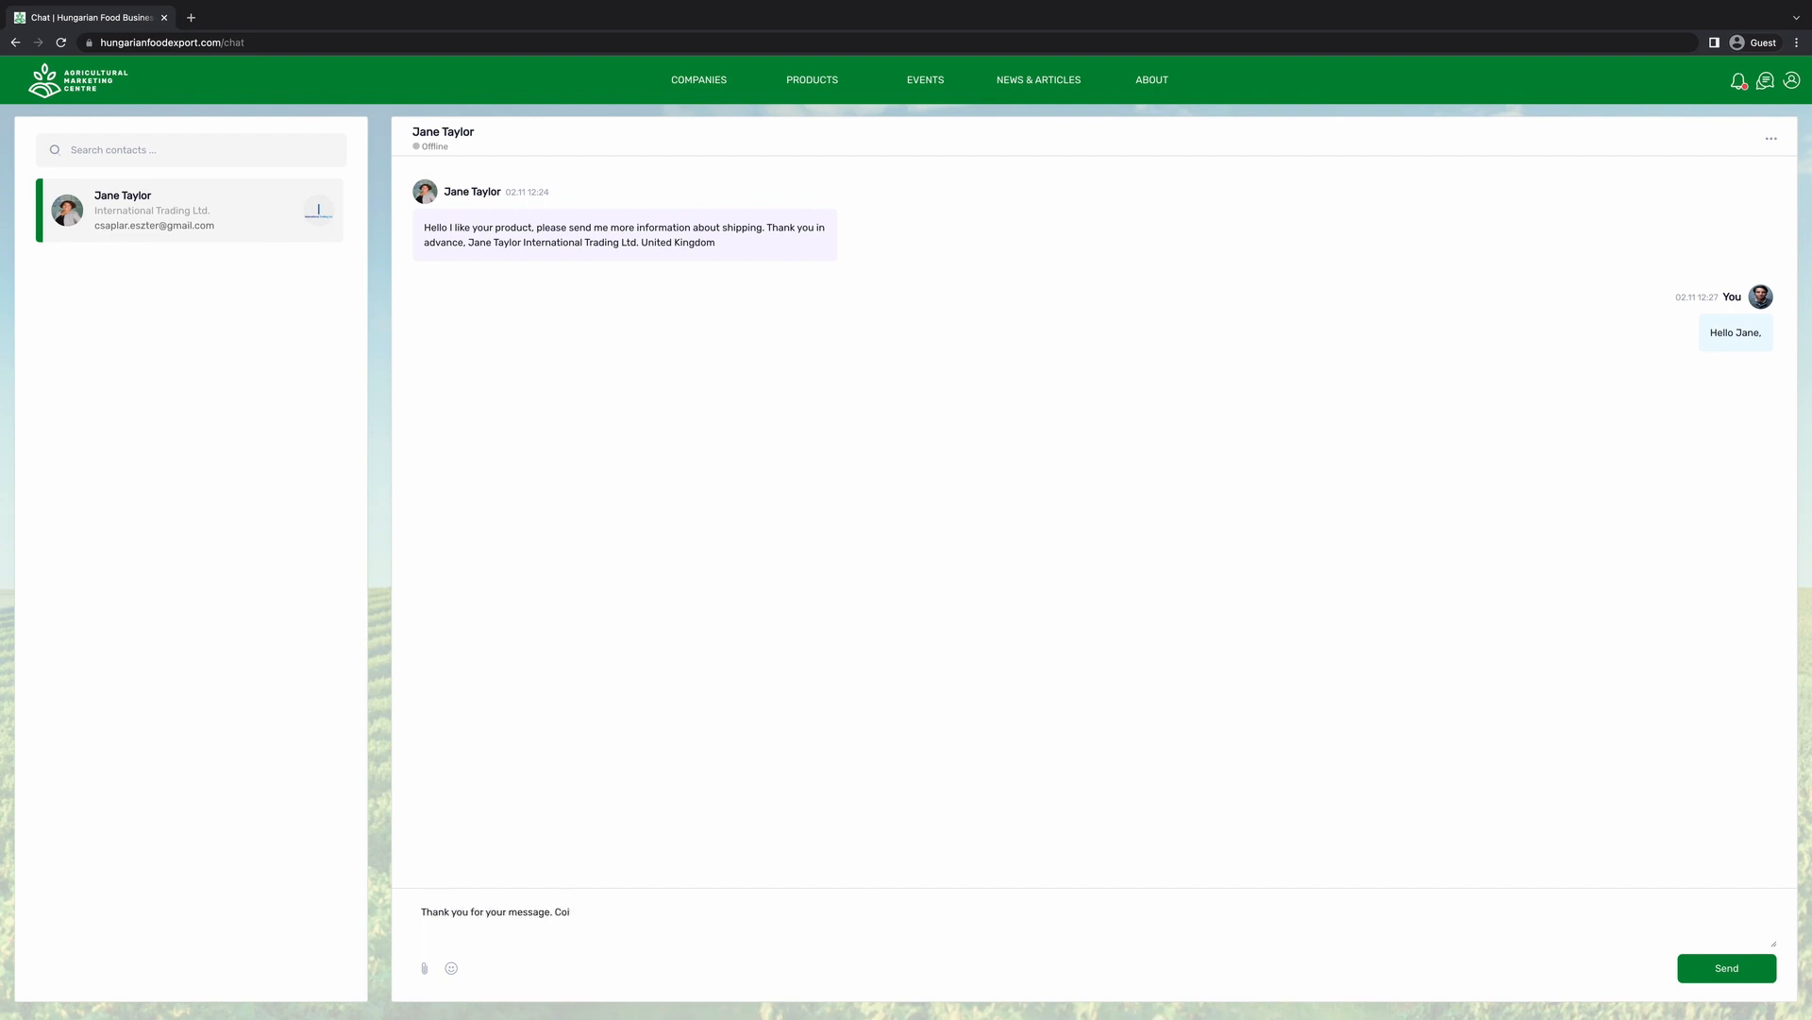
{"action": "key", "text": "BackSpace"}
{"action": "type", "text": "uld you tell me the quantity you would like"}
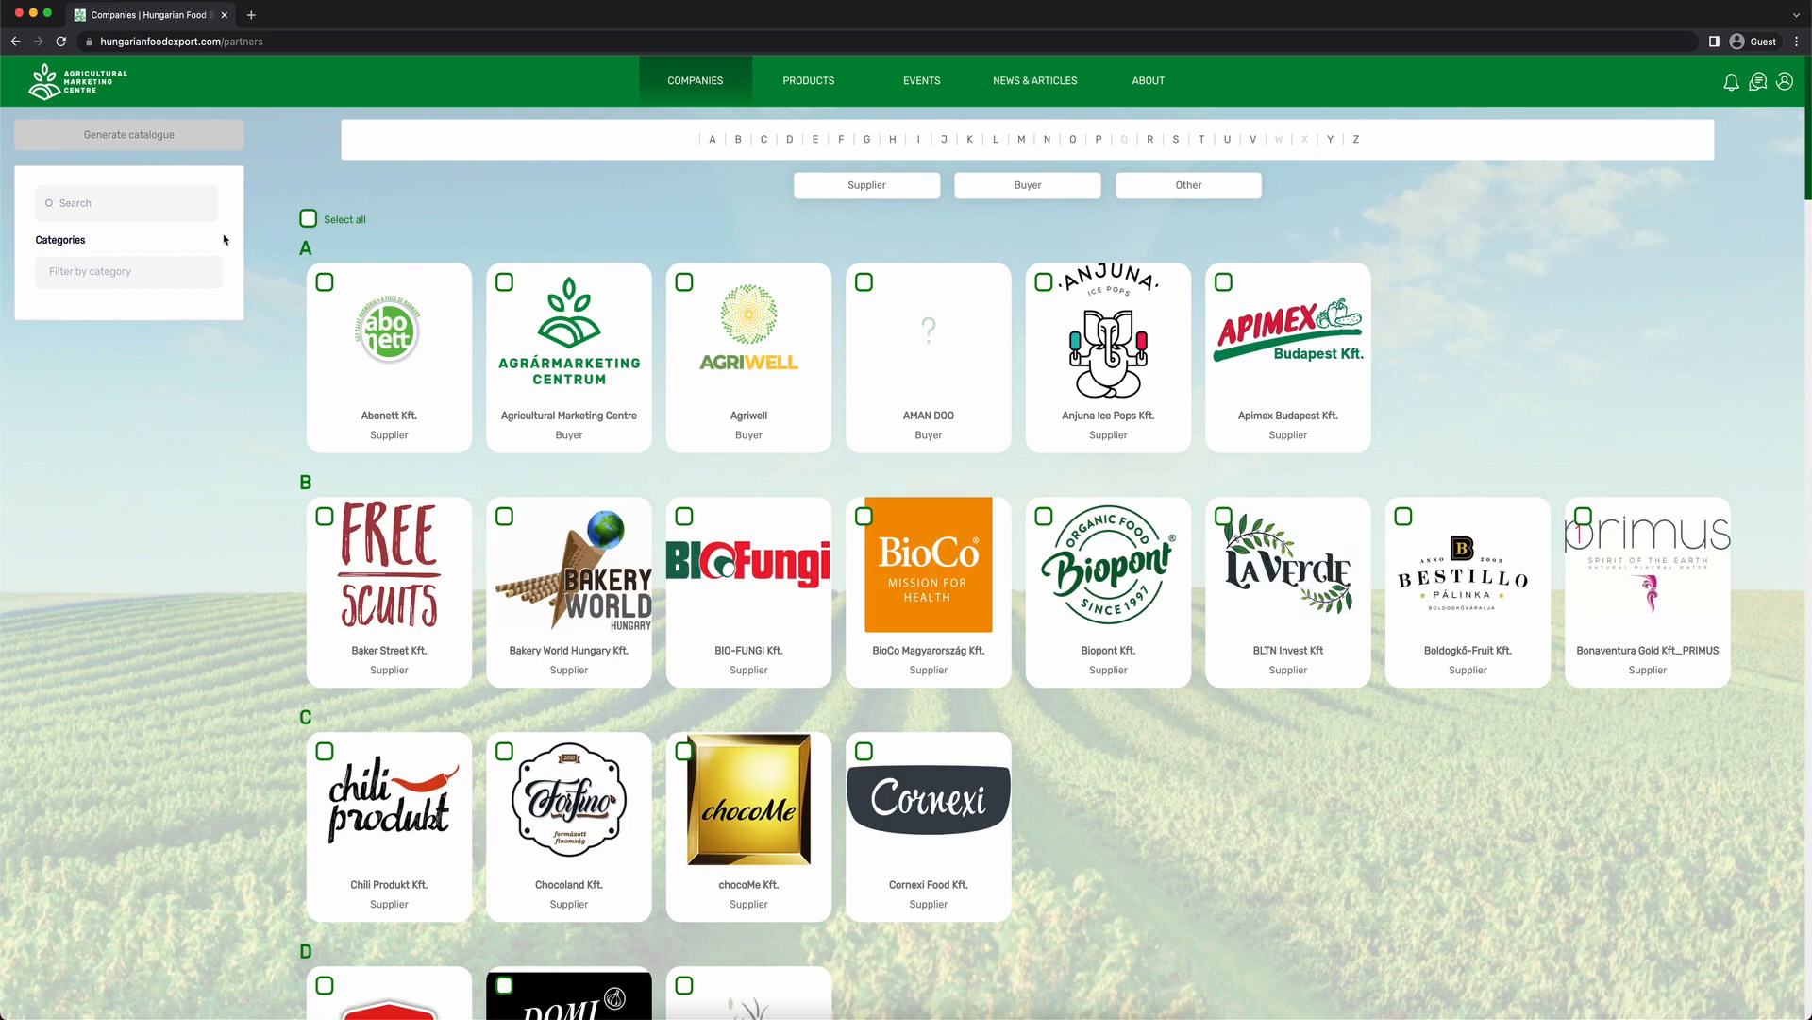
Scroll the Companies directory, then switch to Products and browse one category's listing.
{"action": "scroll", "coordinate": [292, 321], "scroll_direction": "down", "scroll_amount": 3}
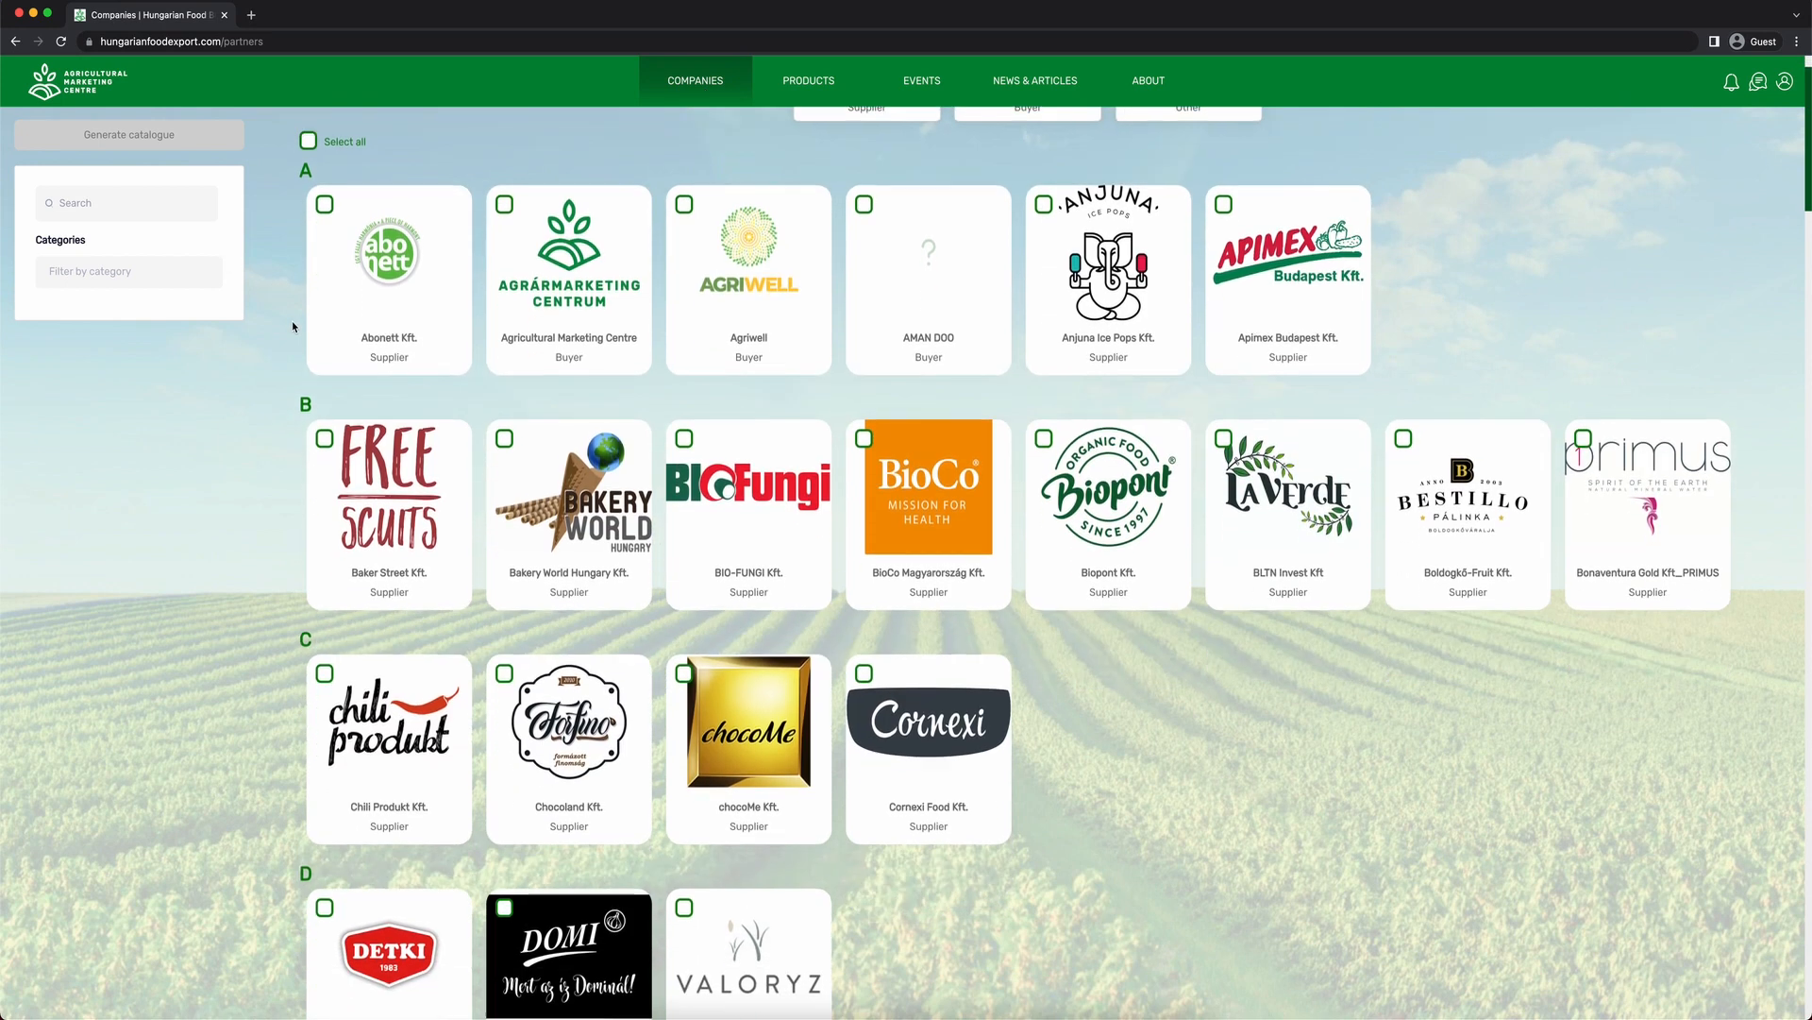
{"action": "left_click", "coordinate": [824, 76]}
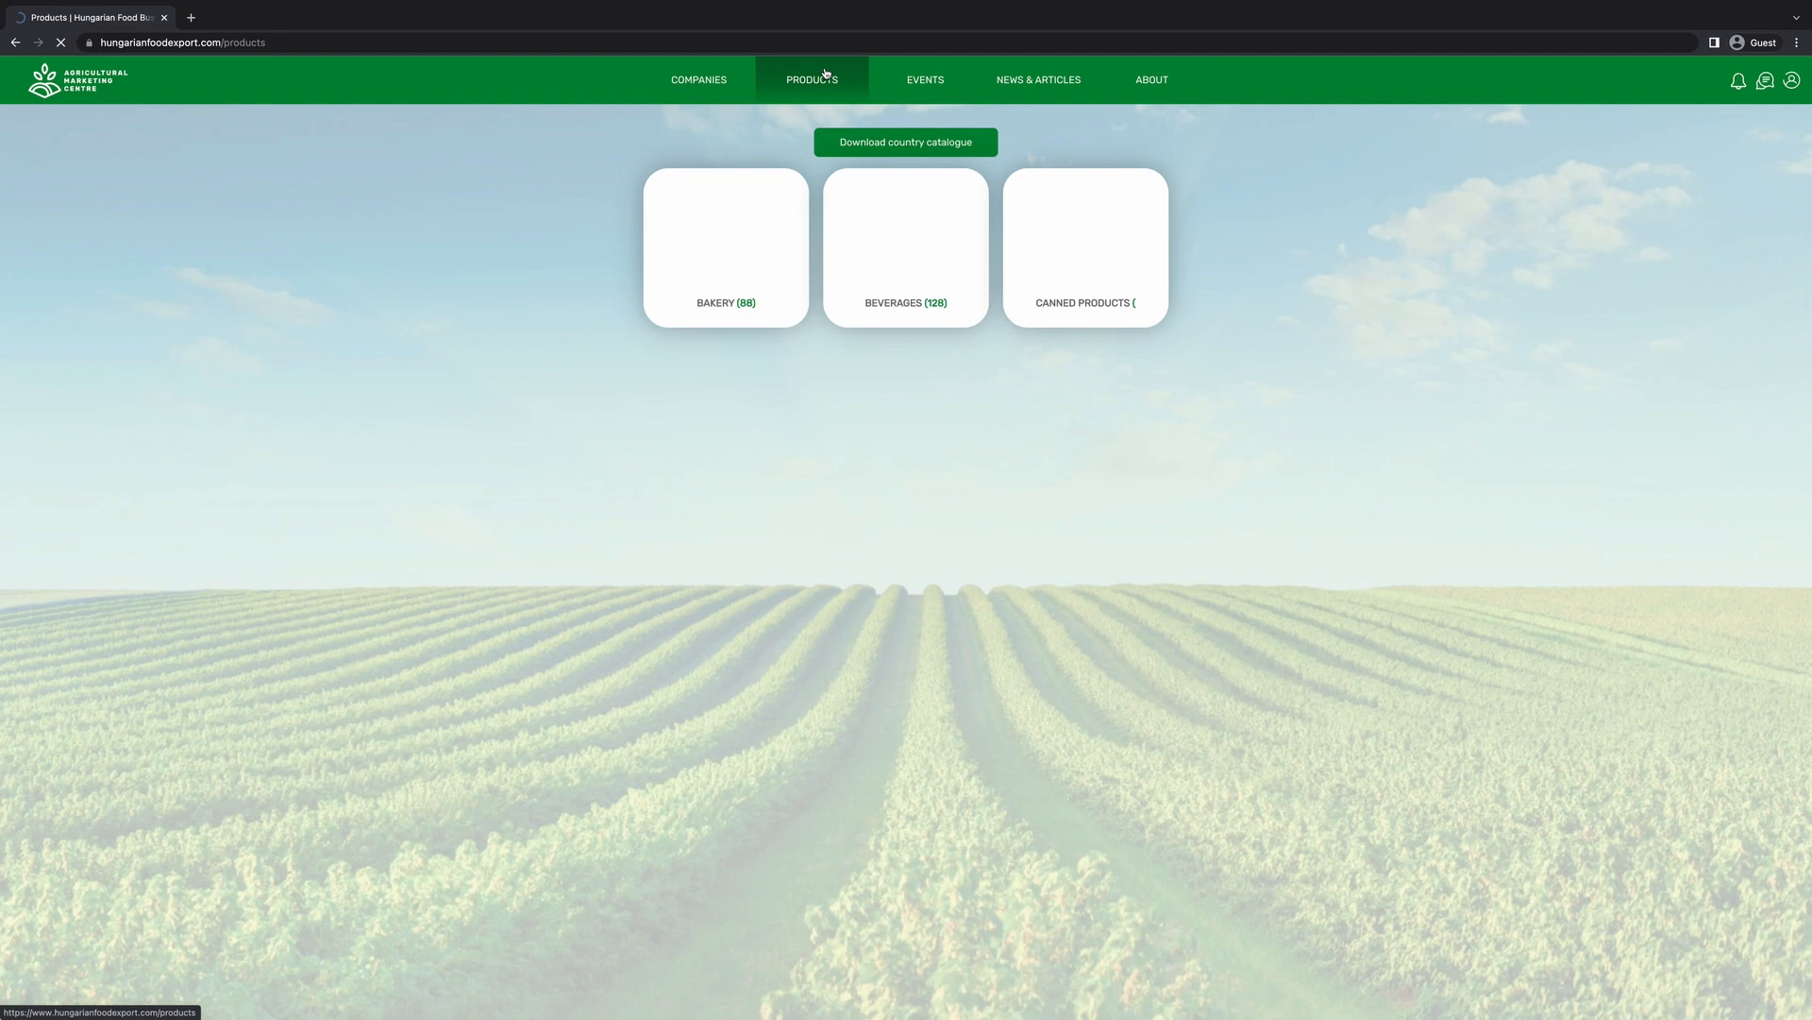
{"action": "left_click", "coordinate": [816, 238]}
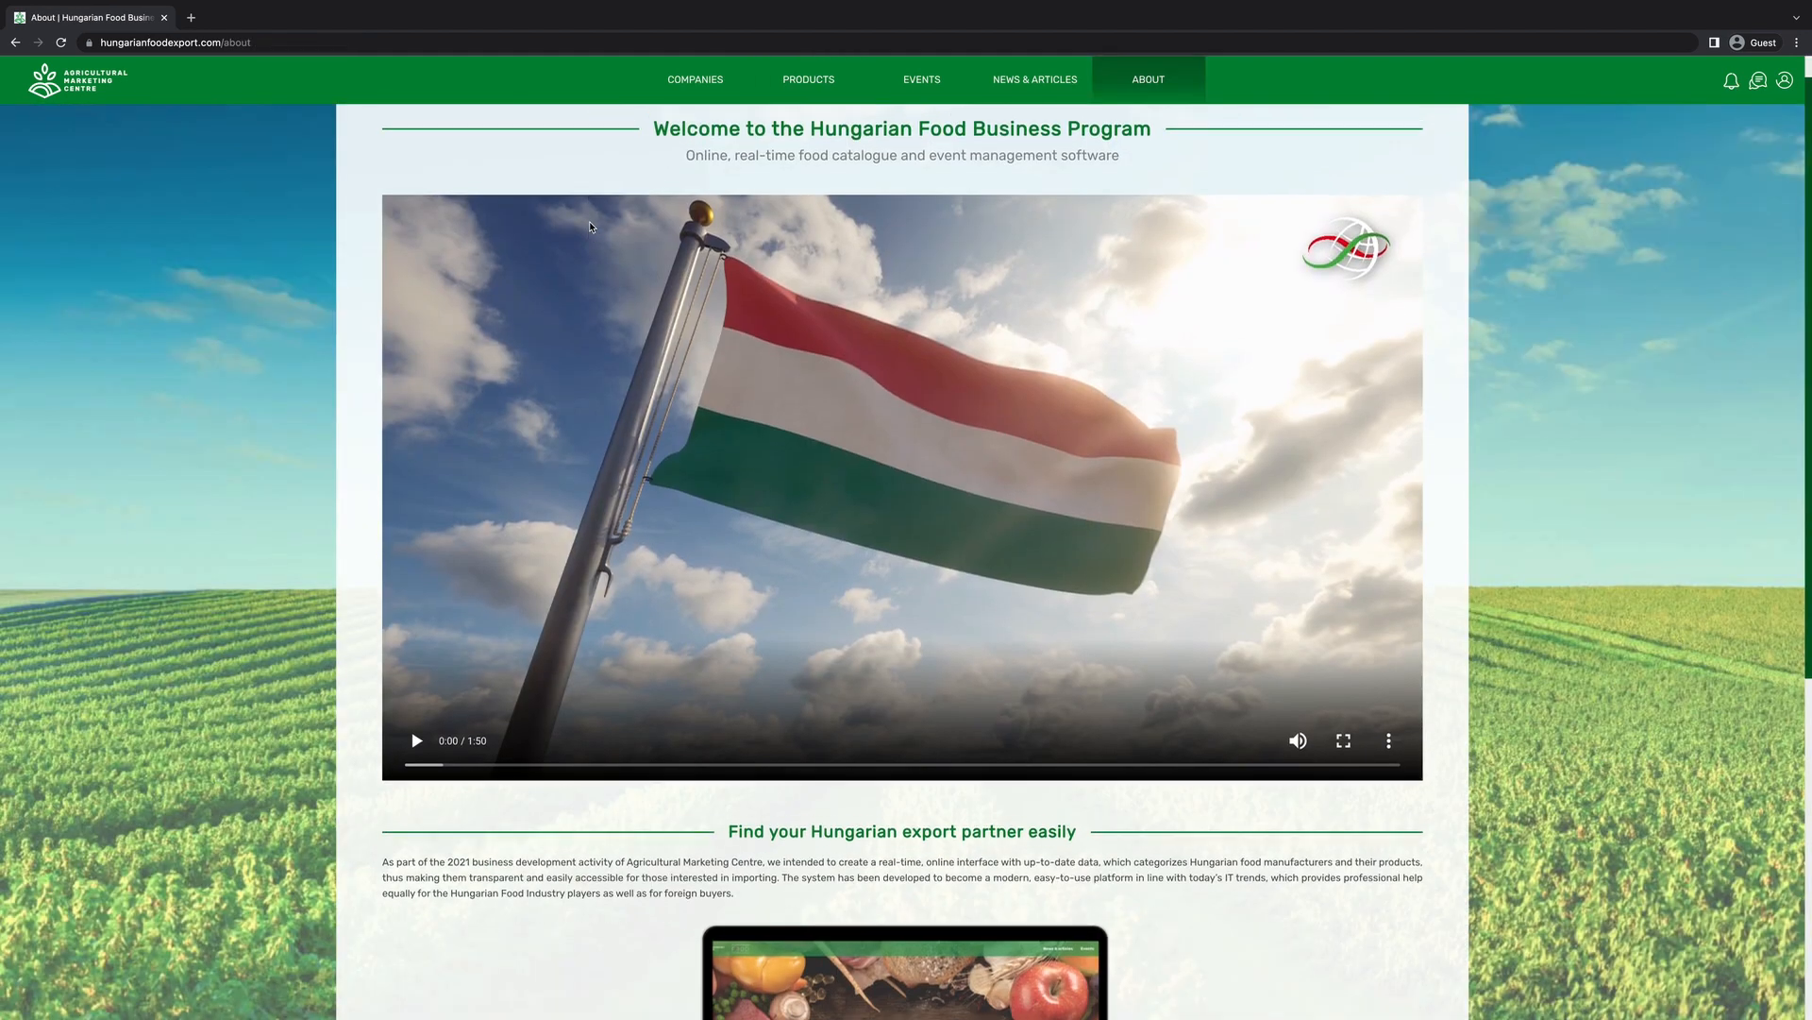
{"action": "scroll", "coordinate": [589, 225], "scroll_direction": "down", "scroll_amount": 6}
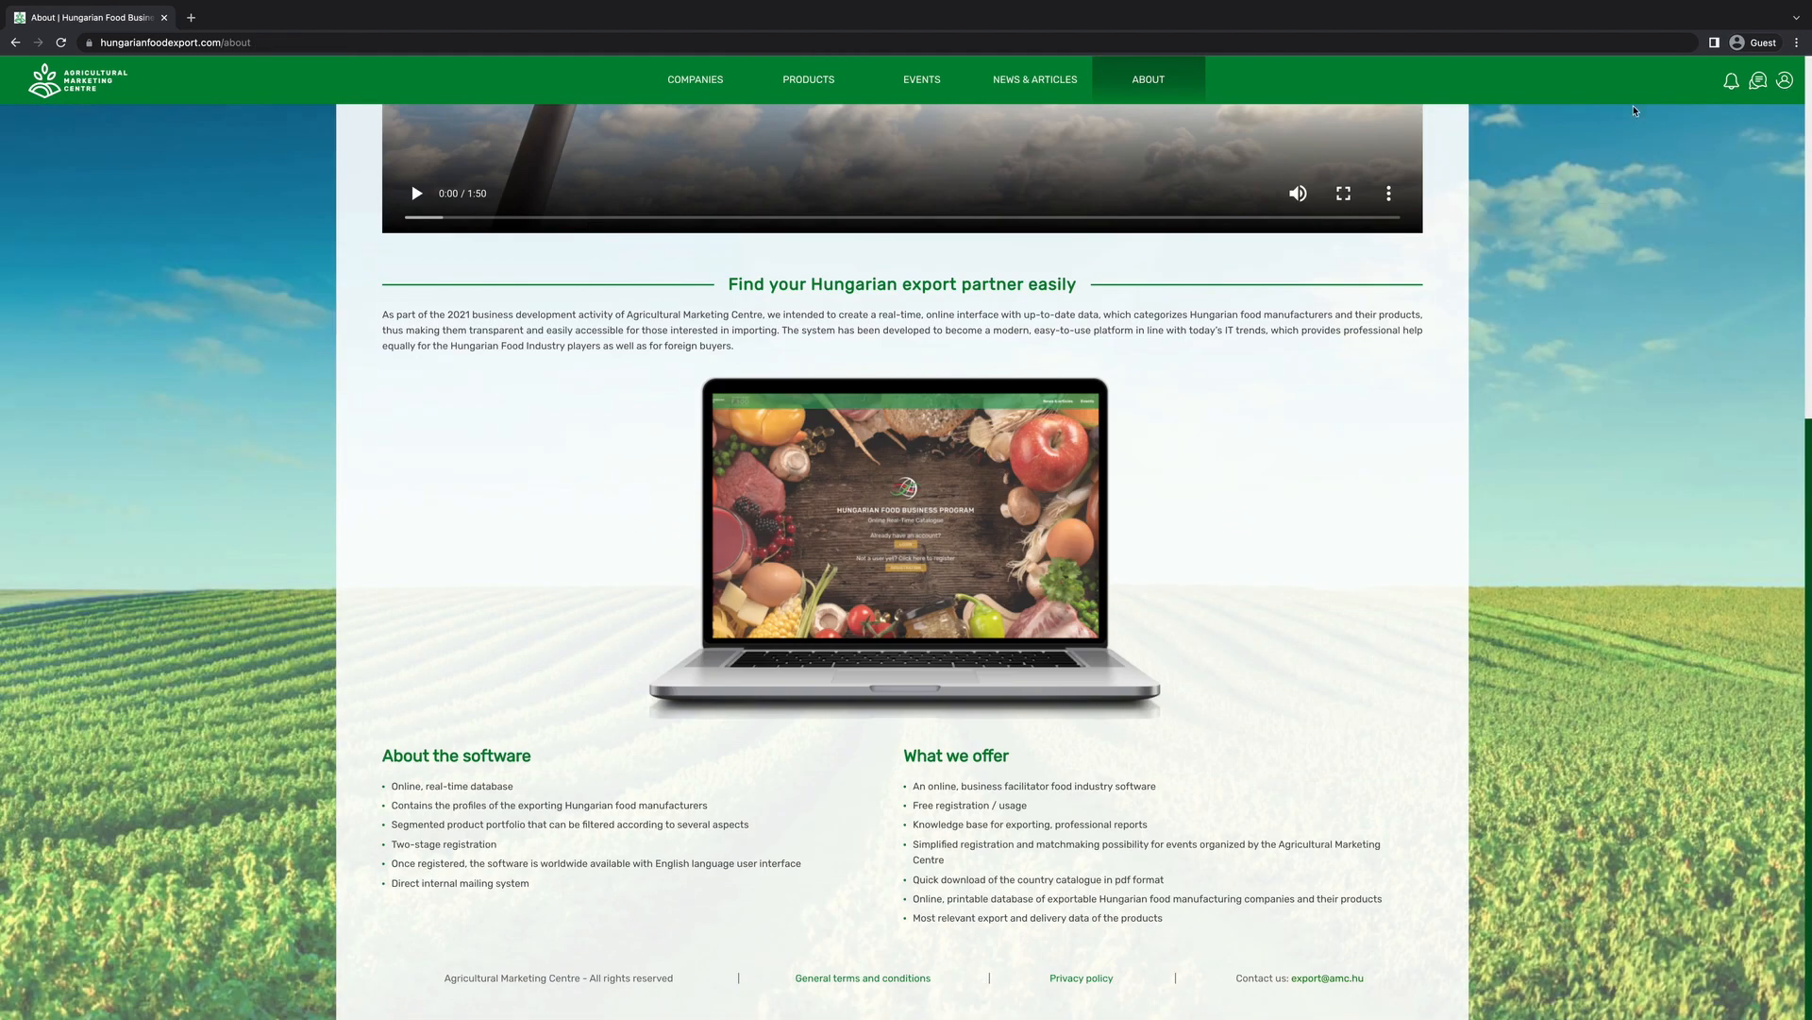
{"action": "scroll", "coordinate": [612, 227], "scroll_direction": "up", "scroll_amount": 6}
{"action": "scroll", "coordinate": [611, 226], "scroll_direction": "down", "scroll_amount": 5}
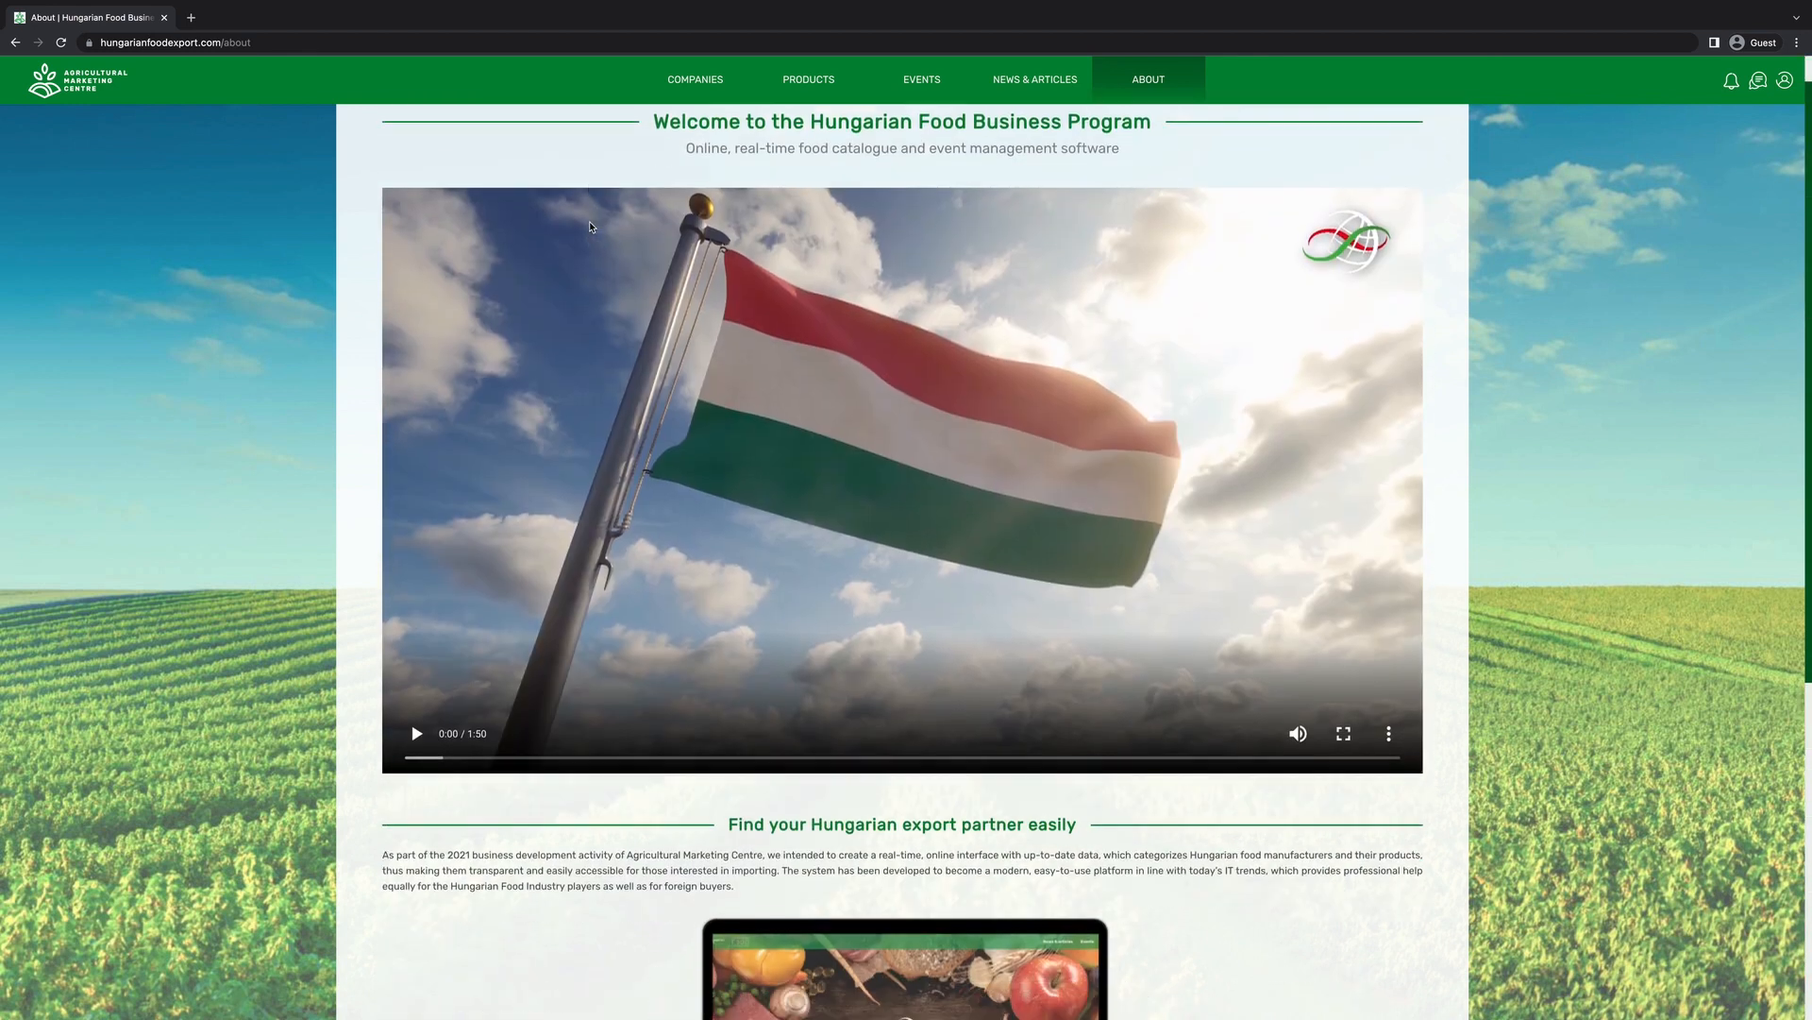
{"action": "scroll", "coordinate": [590, 226], "scroll_direction": "down", "scroll_amount": 2}
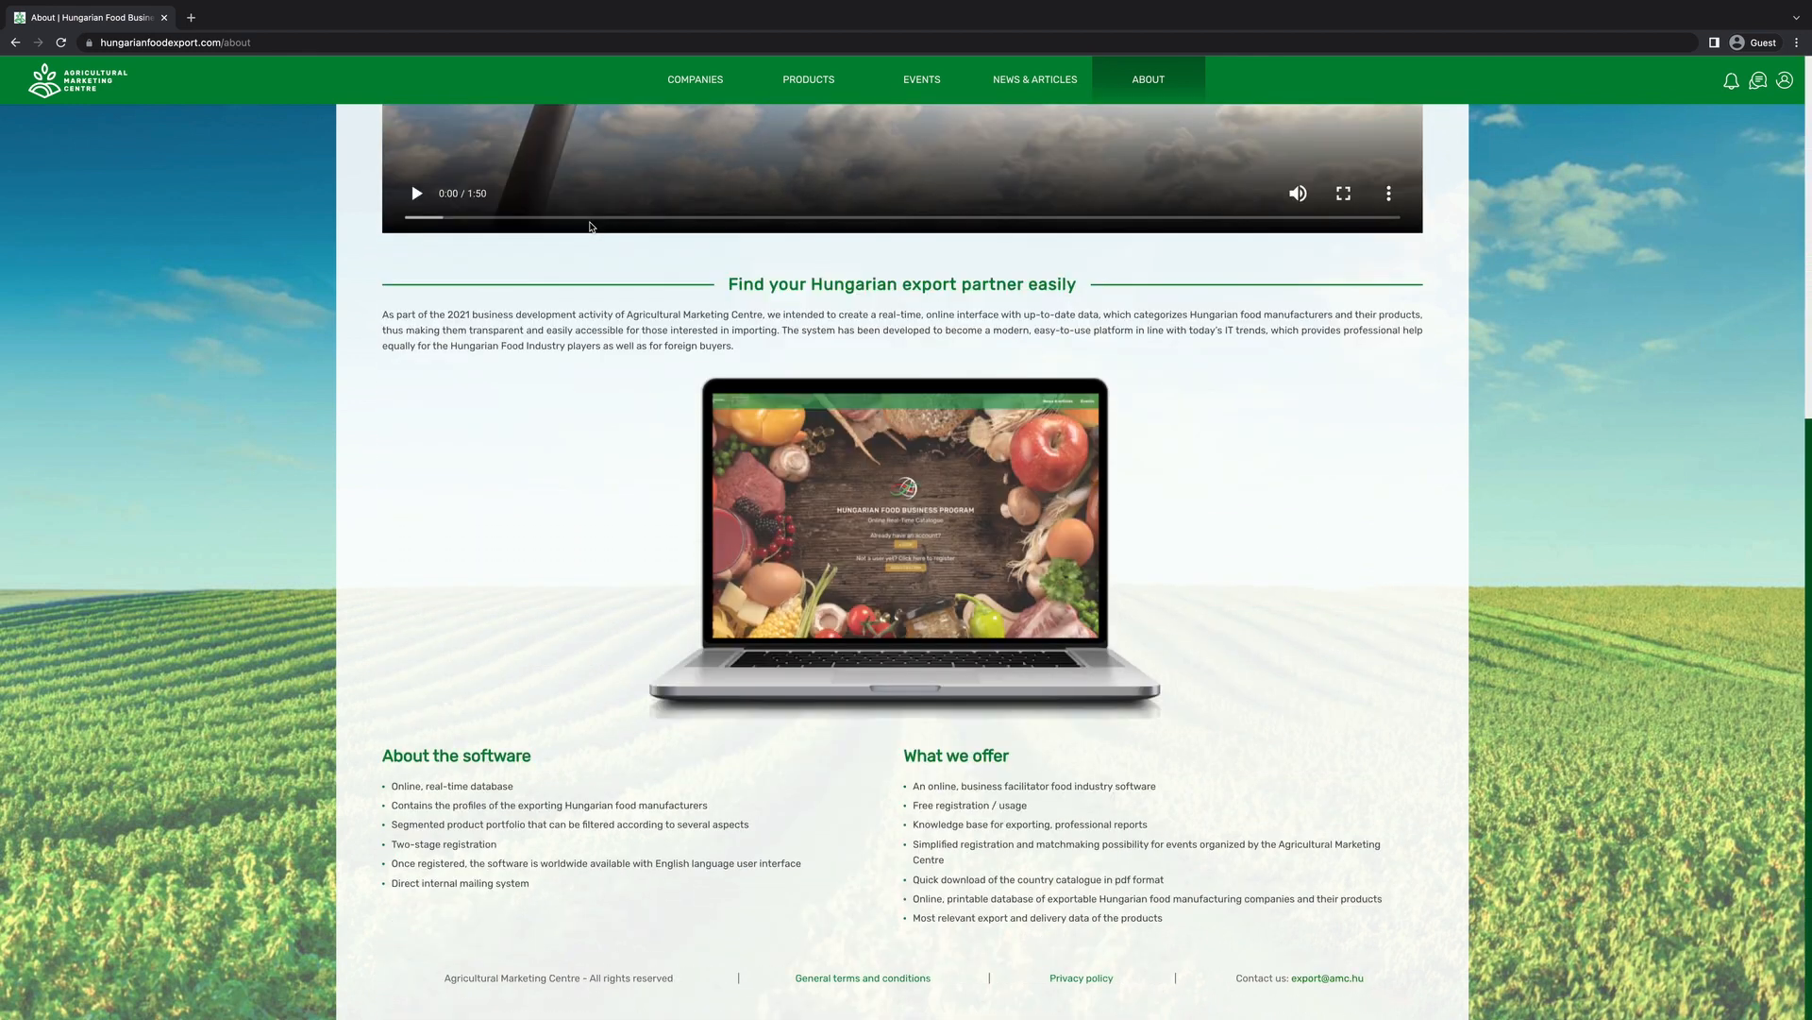
{"action": "scroll", "coordinate": [590, 226], "scroll_direction": "up", "scroll_amount": 6}
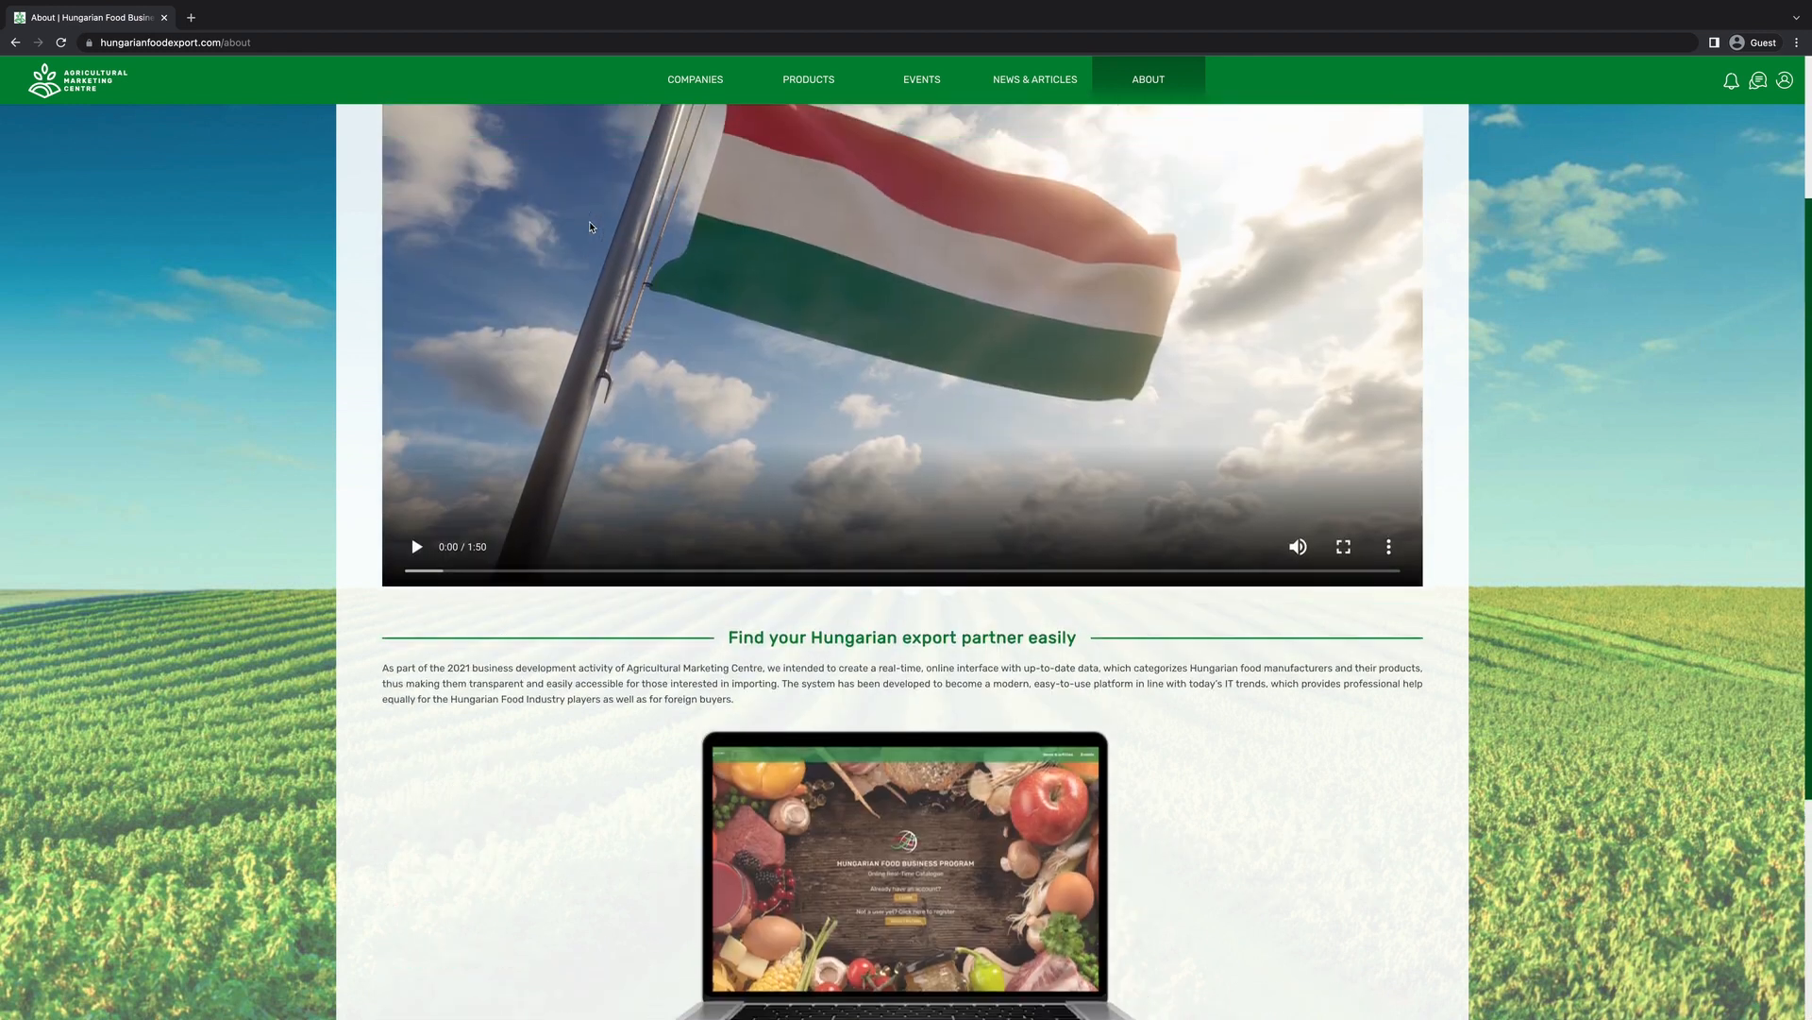
{"action": "scroll", "coordinate": [590, 226], "scroll_direction": "down", "scroll_amount": 6}
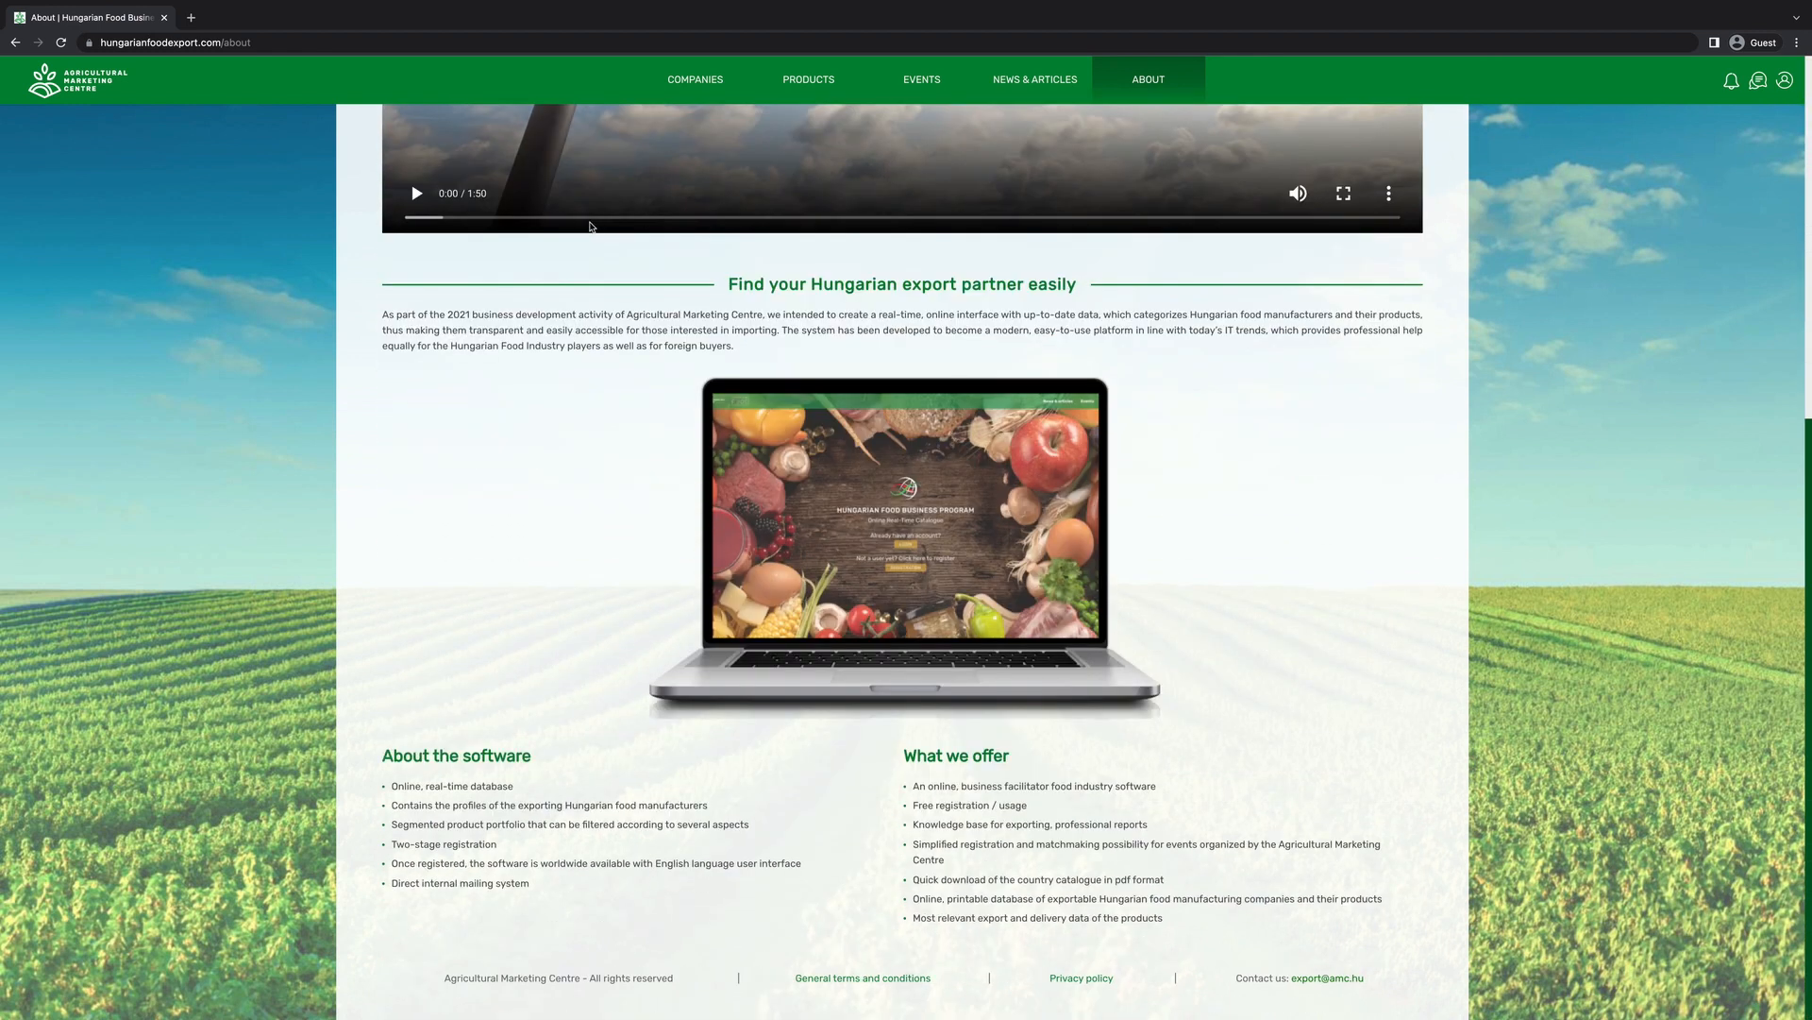
{"action": "scroll", "coordinate": [590, 226], "scroll_direction": "up", "scroll_amount": 3}
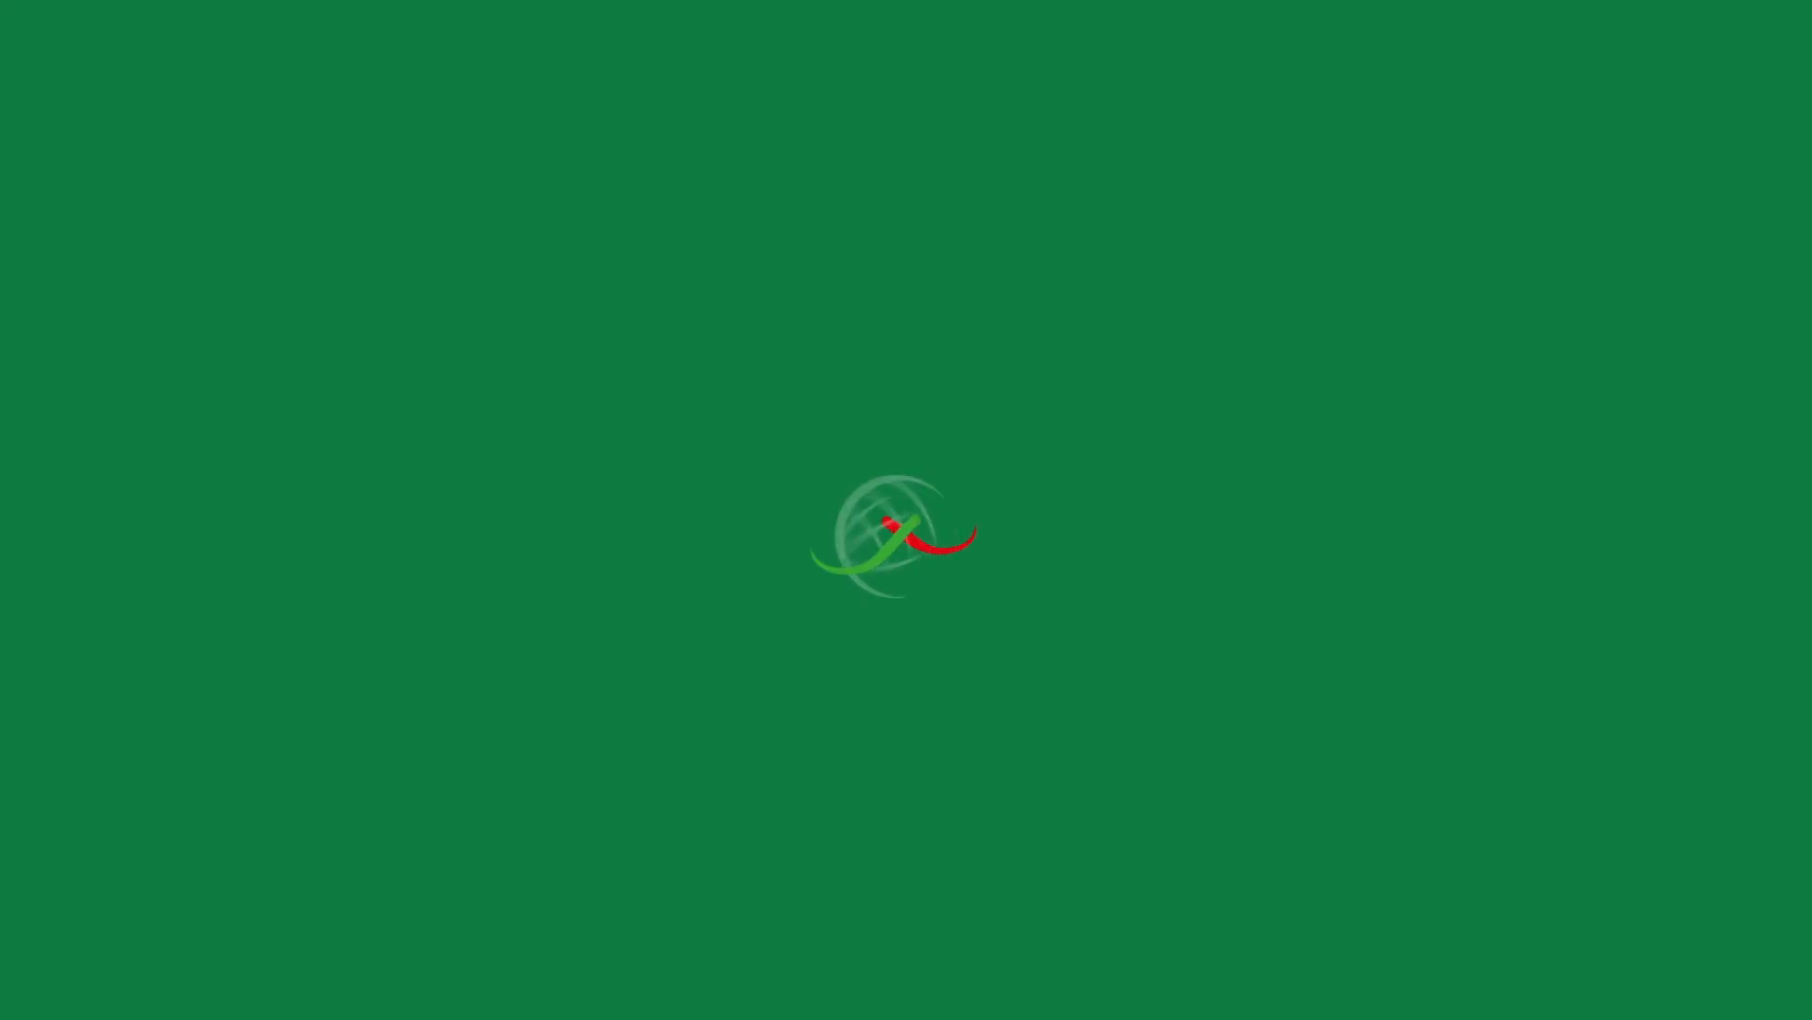